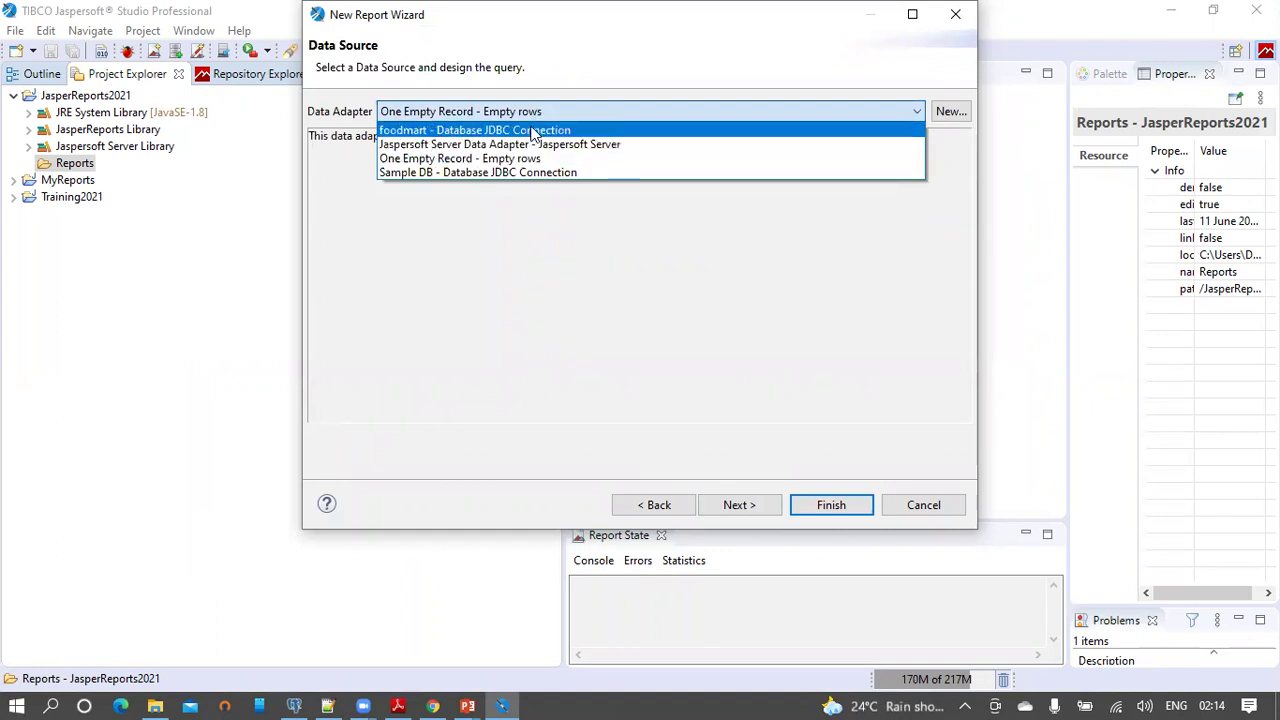
# - Choose the foodmart JDBC data adapter and enter the query copied from pgAdmin, selecting product_id, product_name, sku and srp from product where brand_name='Washington'
pyautogui.click(531, 132)
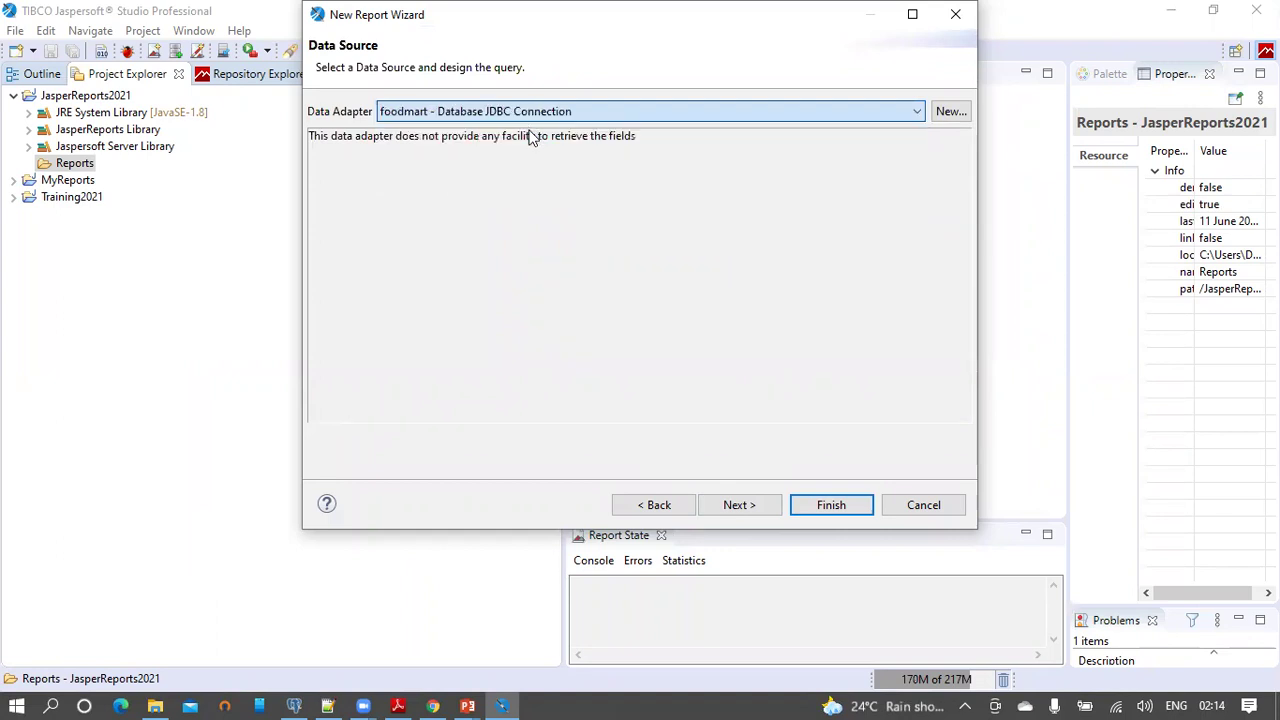
pyautogui.click(293, 703)
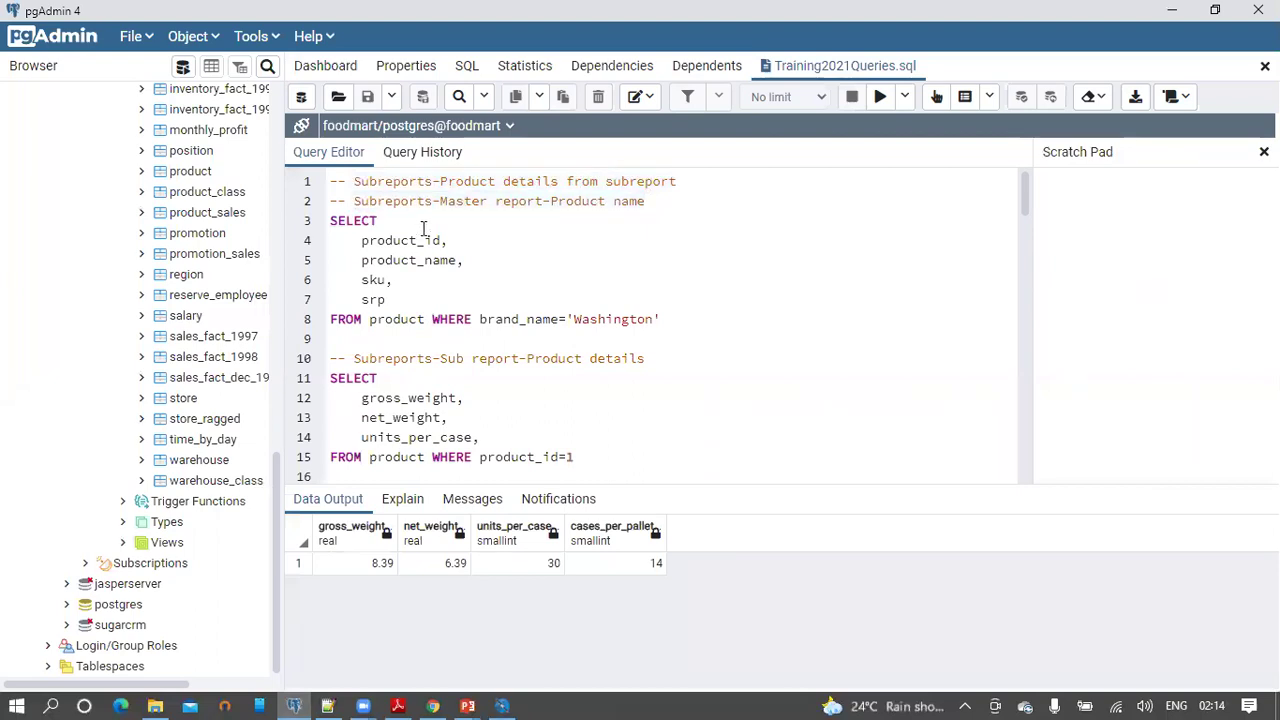
pyautogui.moveTo(328, 320); pyautogui.dragTo(320, 225)
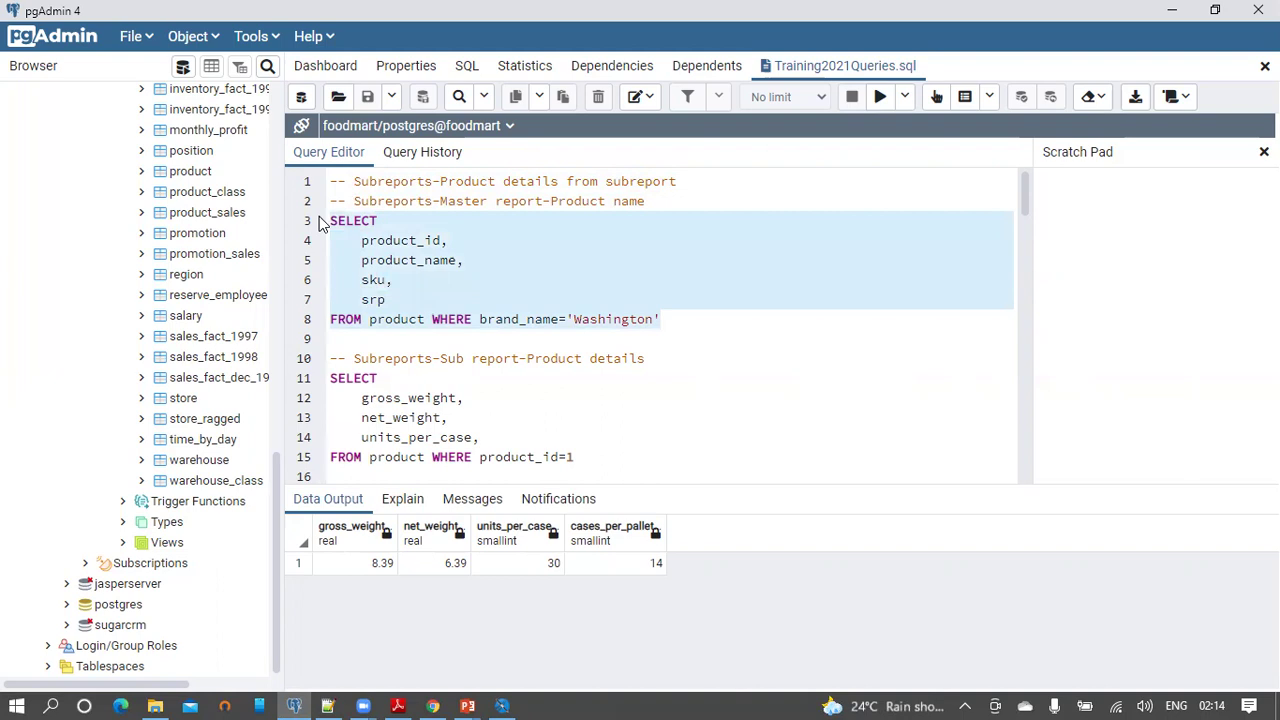
pyautogui.hotkey('alt', 'Tab')
pyautogui.write("SELECT     product_id,     product_name,     sku,     srp FROM product WHERE brand_name='Washington'")
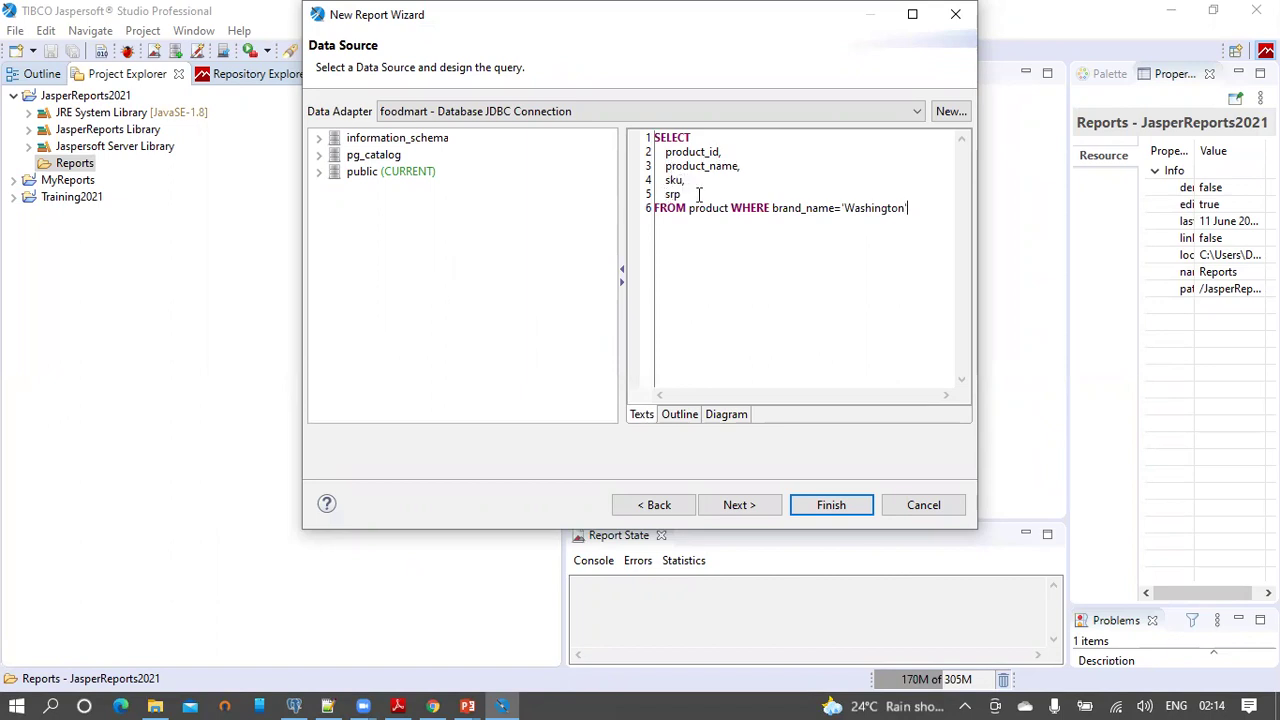
pyautogui.moveTo(774, 208); pyautogui.dragTo(918, 207)
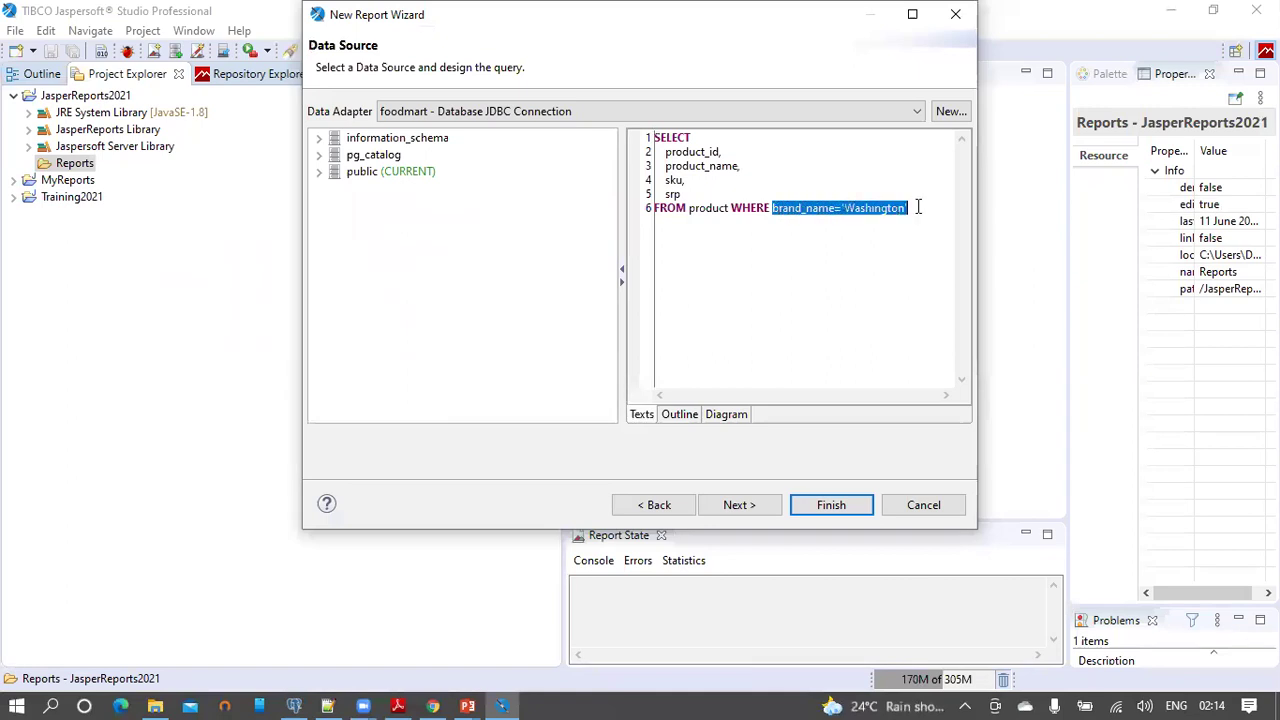
pyautogui.click(740, 504)
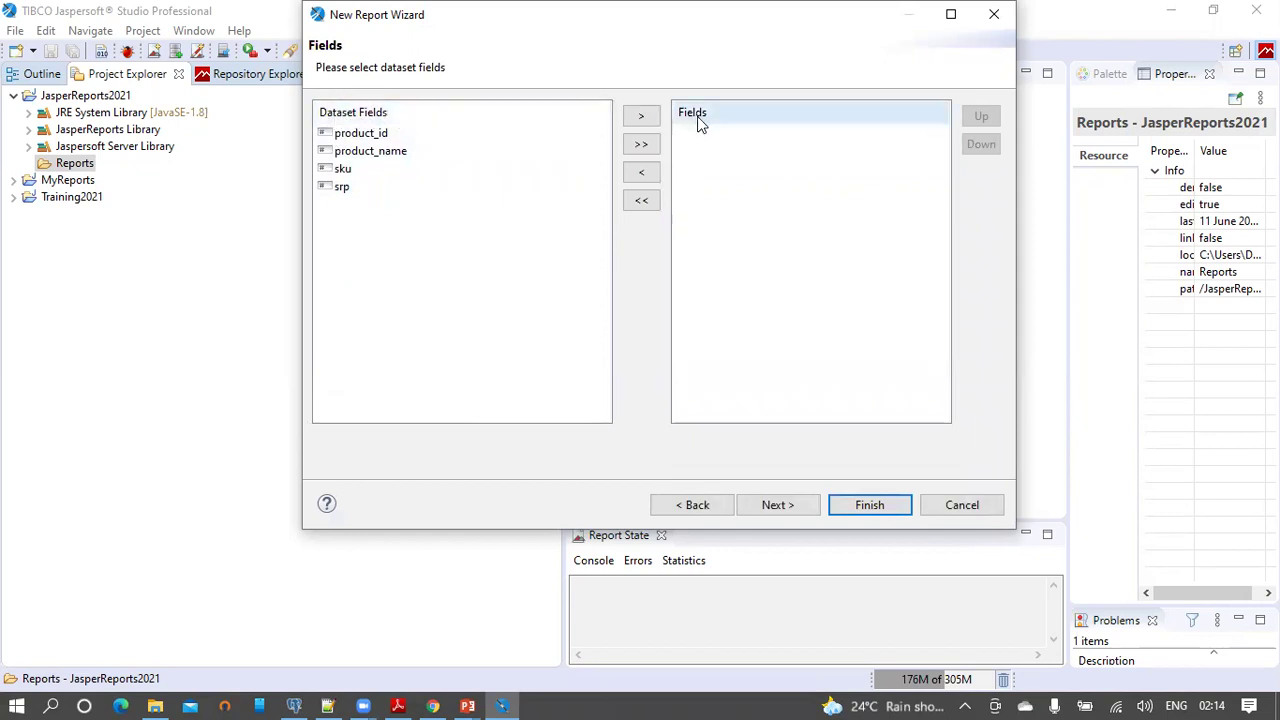
# - Include all dataset fields in the report, leave it without group-by fields, and finish creating it
pyautogui.click(646, 147)
pyautogui.click(791, 508)
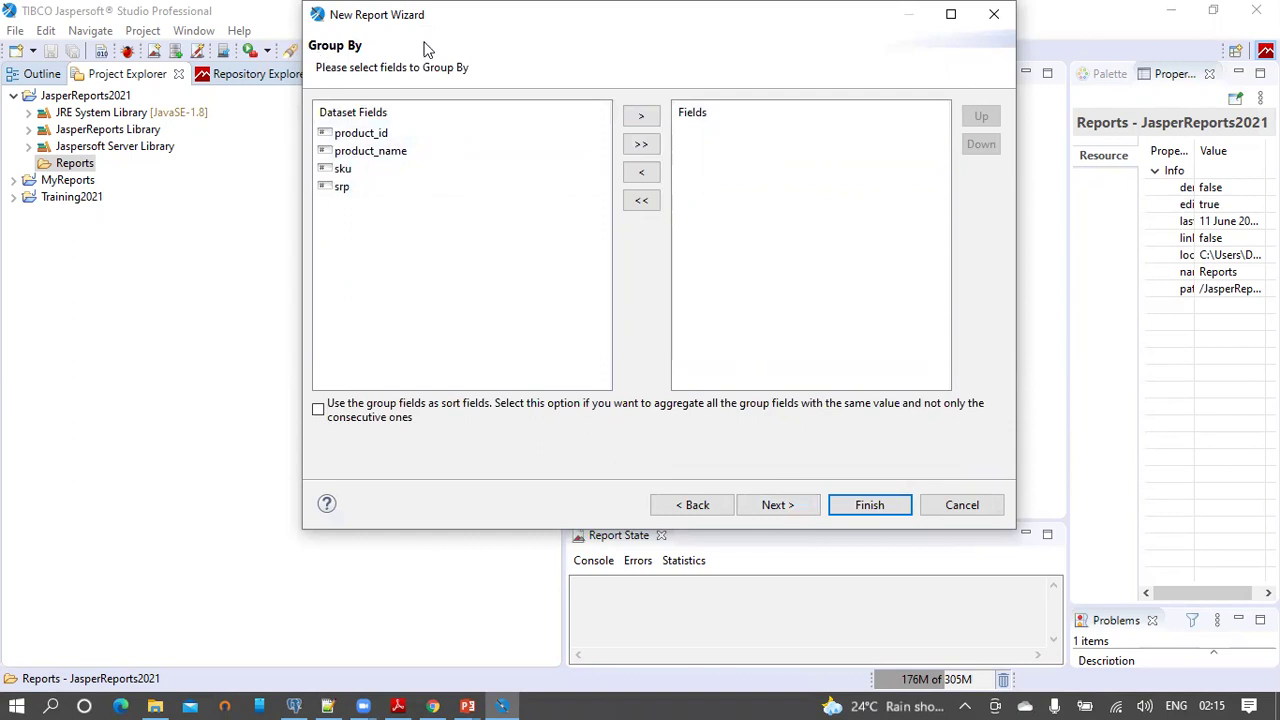
pyautogui.click(800, 510)
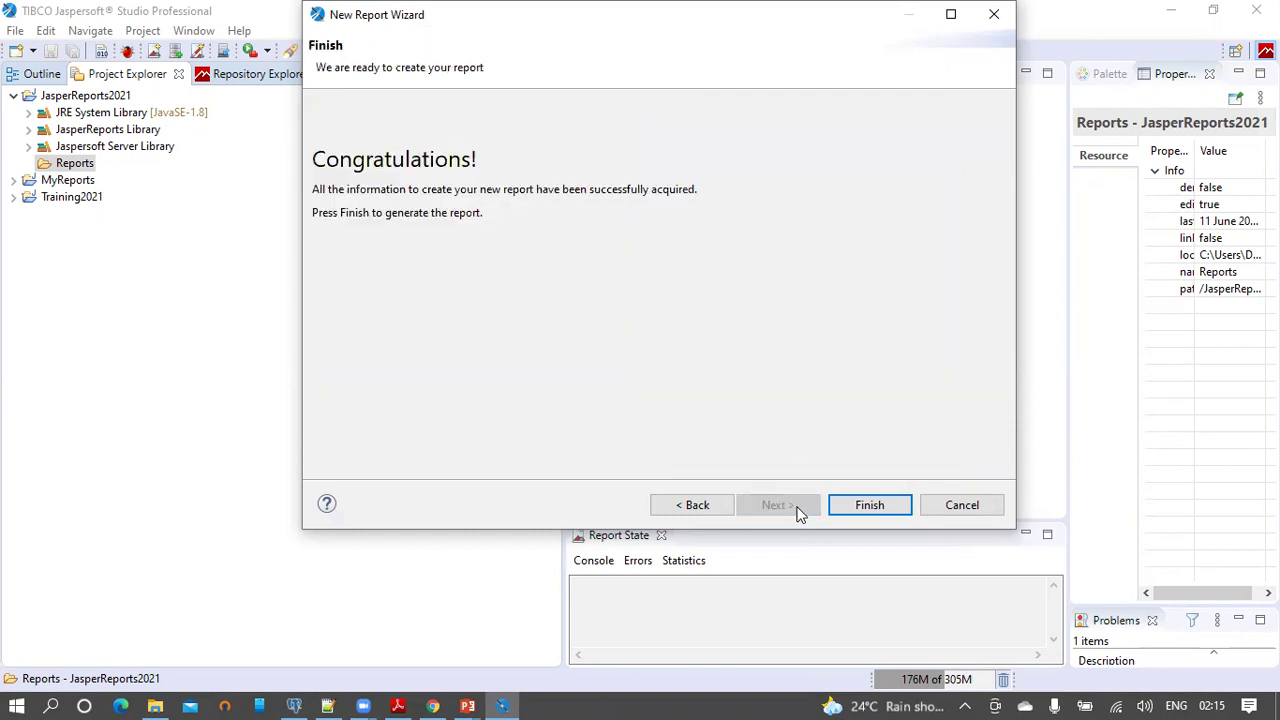
pyautogui.click(861, 506)
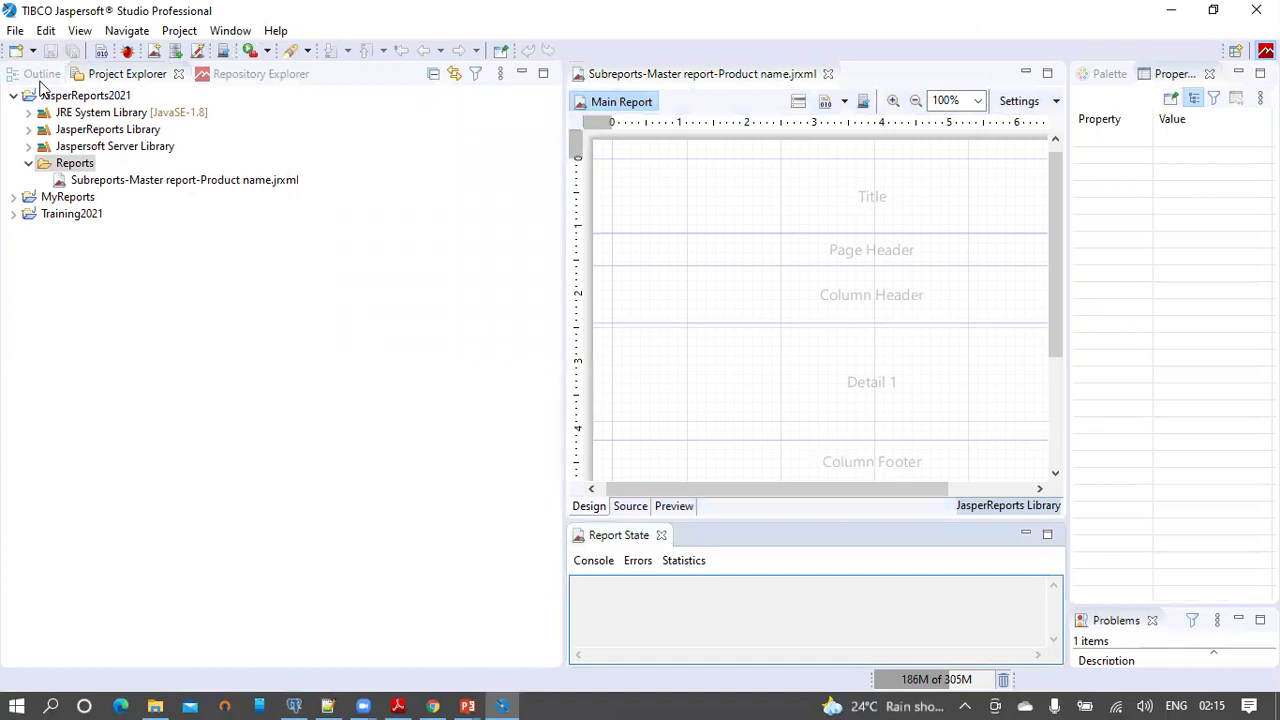
# - Delete the Title, Column Header, Column Footer and Page Footer bands from the master report
pyautogui.click(40, 80)
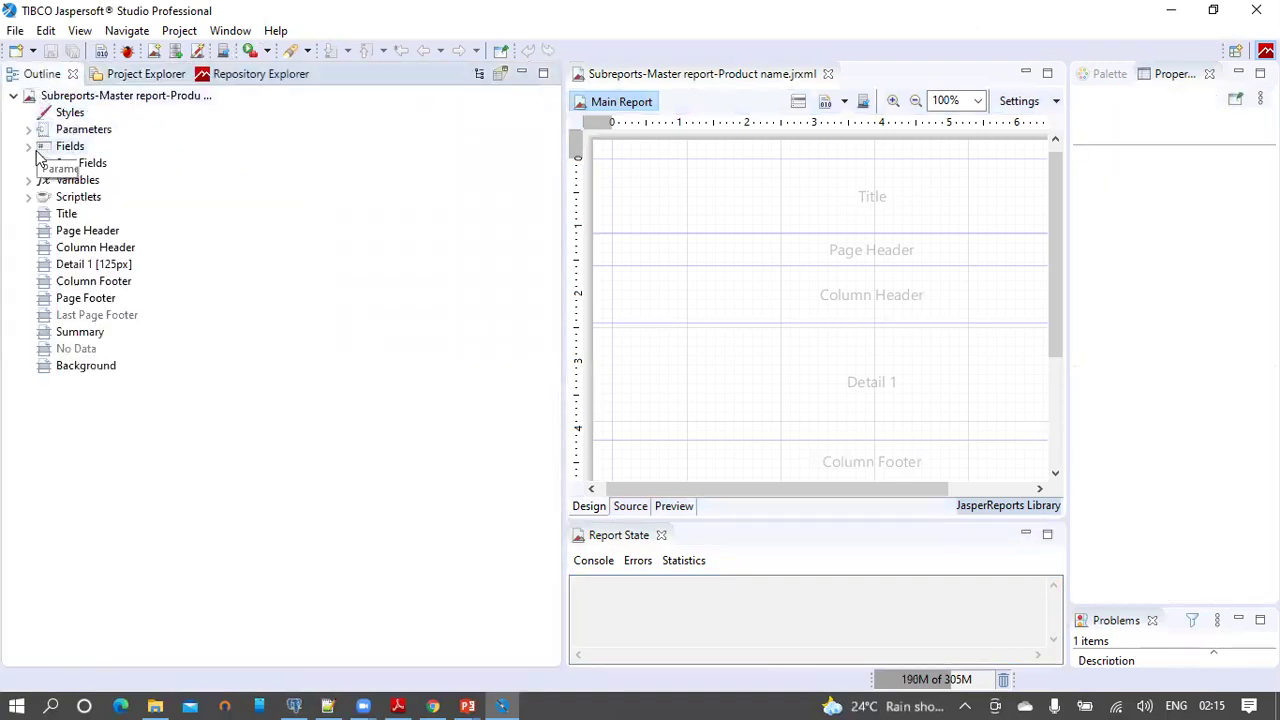
pyautogui.click(64, 213)
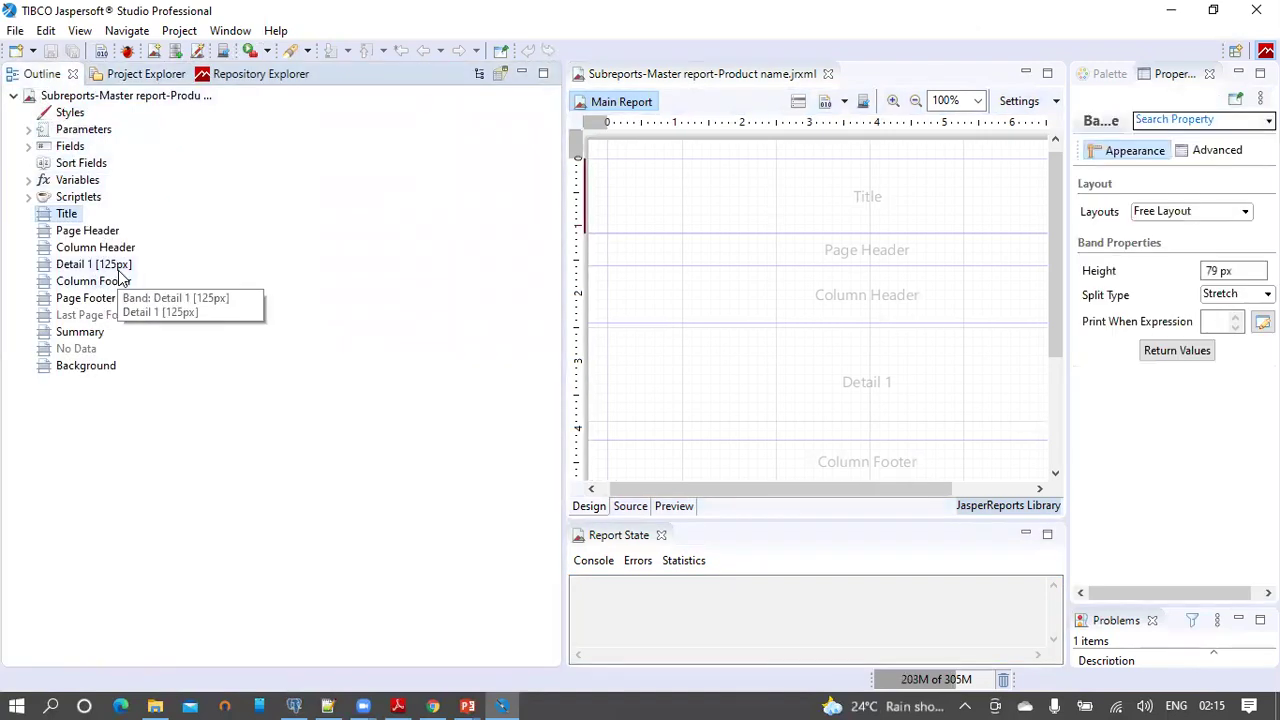
pyautogui.keyDown('ctrl'); pyautogui.click(108, 248); pyautogui.keyUp('ctrl')
pyautogui.keyDown('ctrl'); pyautogui.click(98, 298); pyautogui.keyUp('ctrl')
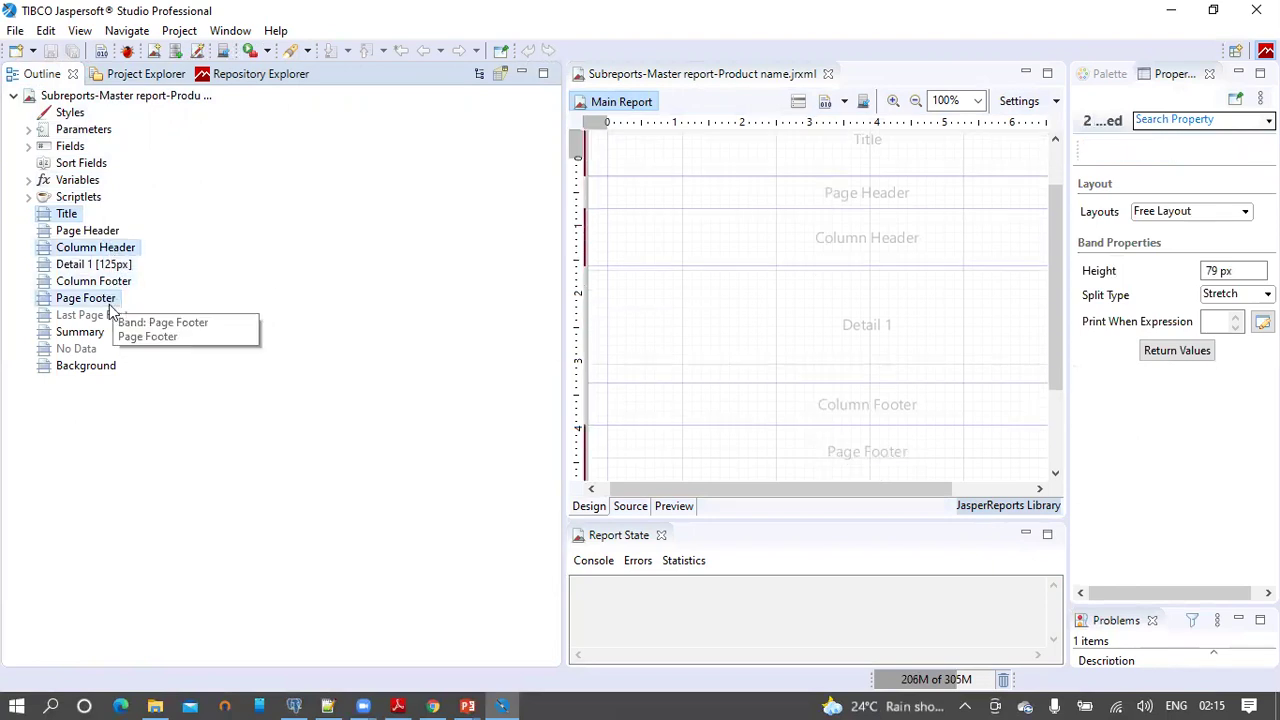
pyautogui.keyDown('ctrl'); pyautogui.click(118, 281); pyautogui.keyUp('ctrl')
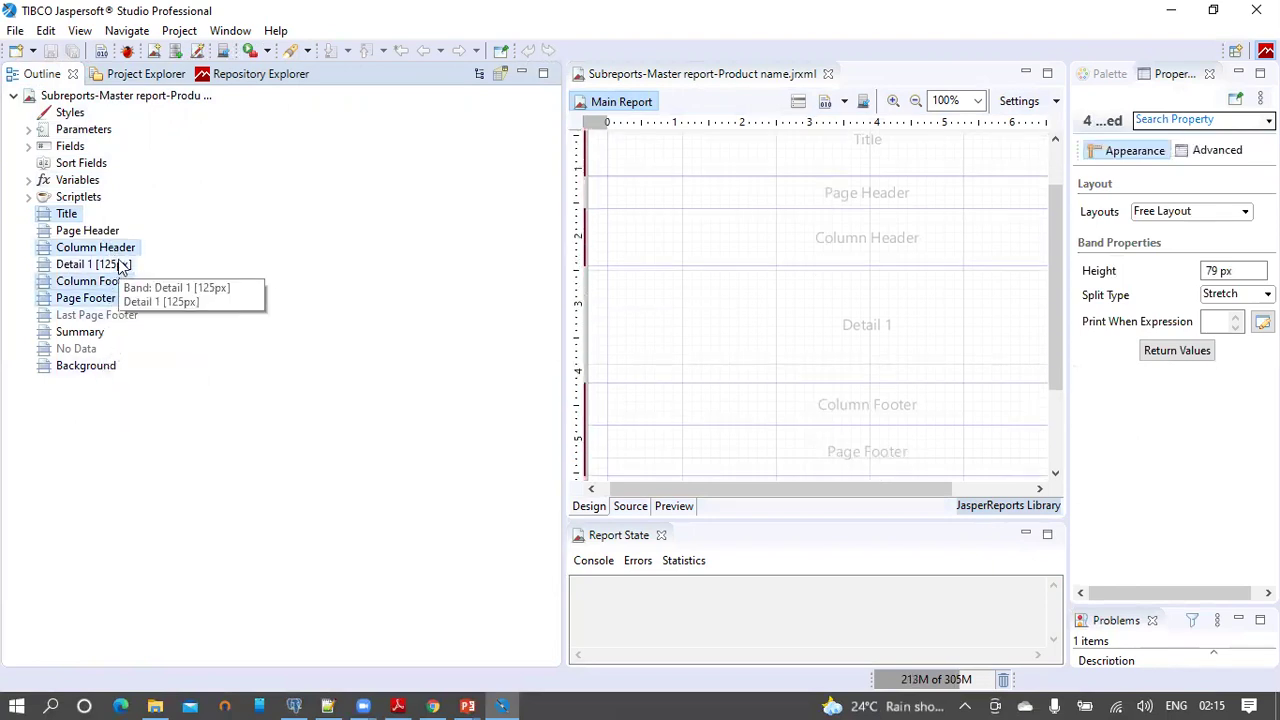
pyautogui.rightClick(120, 252)
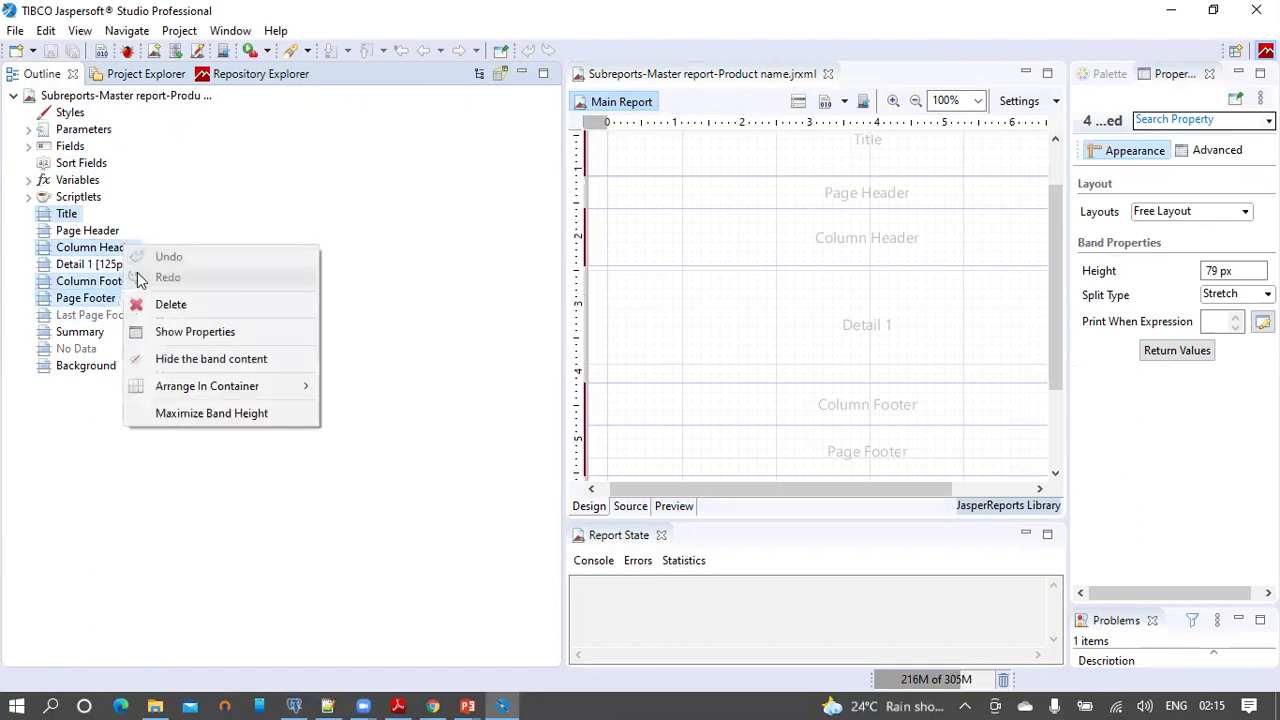
pyautogui.click(166, 306)
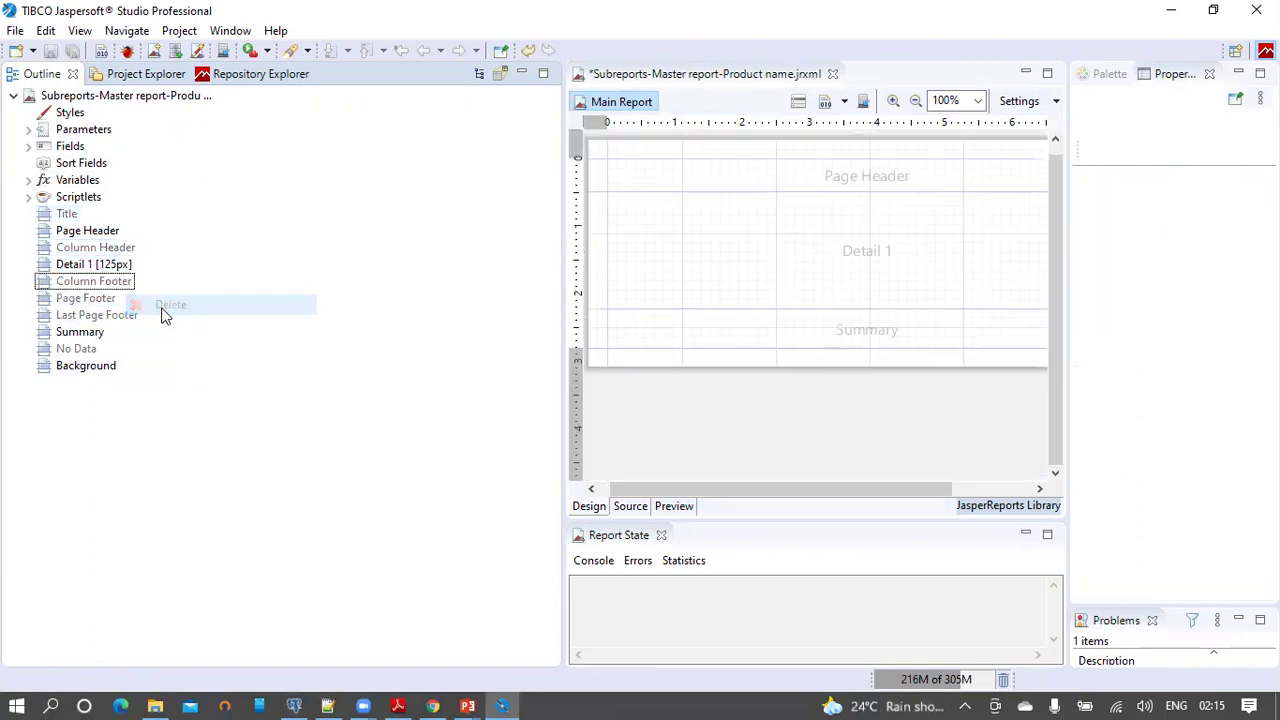
# - Delete the Summary and Page Header bands, and narrow the outline area to widen the report canvas
pyautogui.click(891, 328)
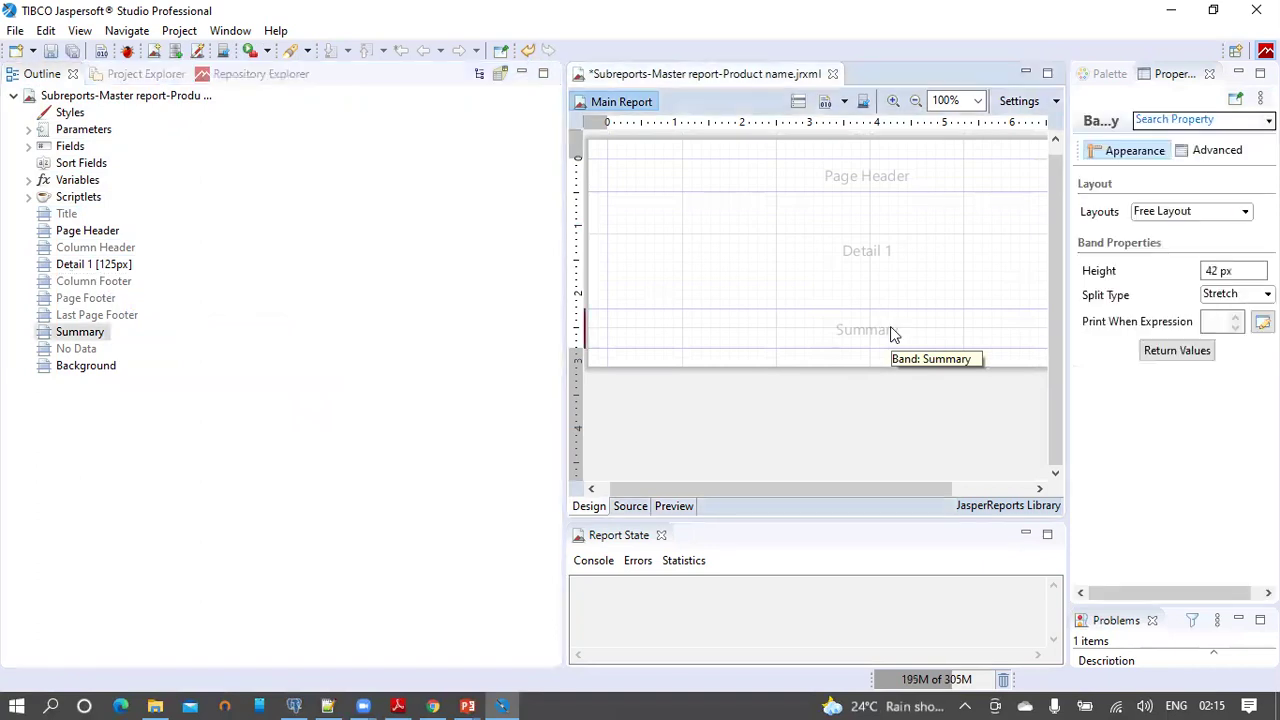
pyautogui.rightClick(890, 328)
pyautogui.click(918, 390)
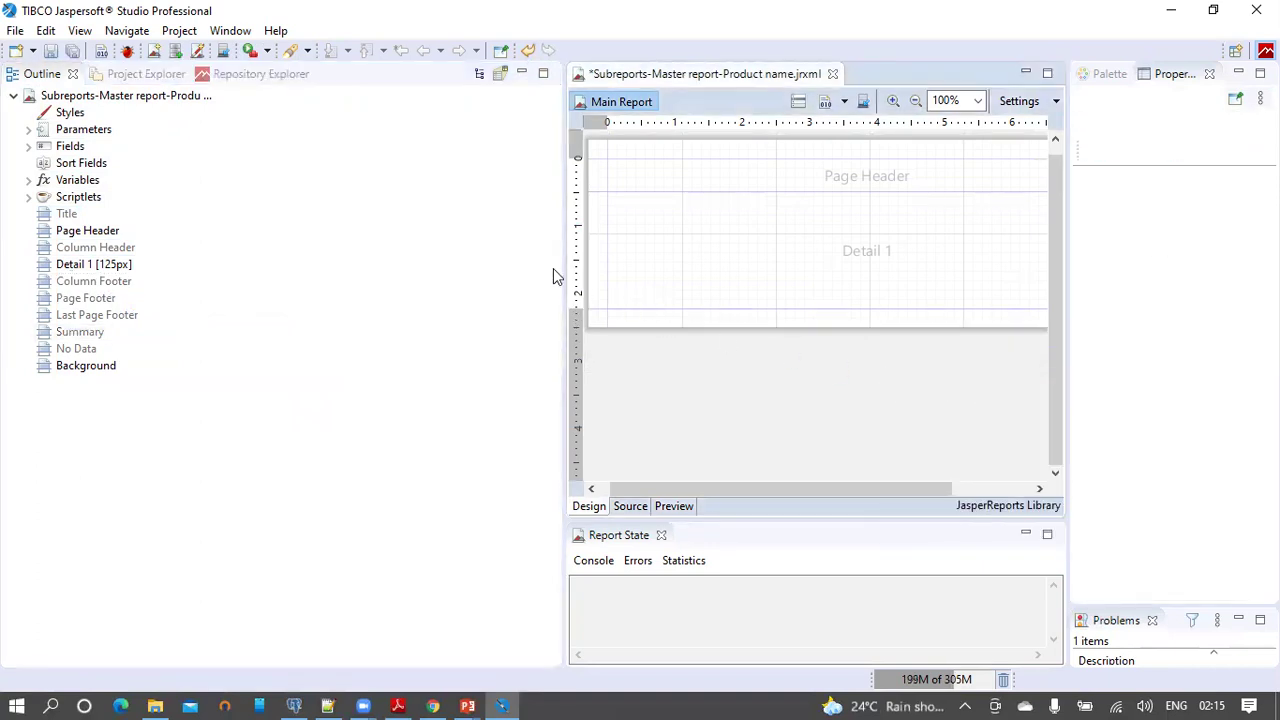
pyautogui.moveTo(563, 251); pyautogui.dragTo(300, 258)
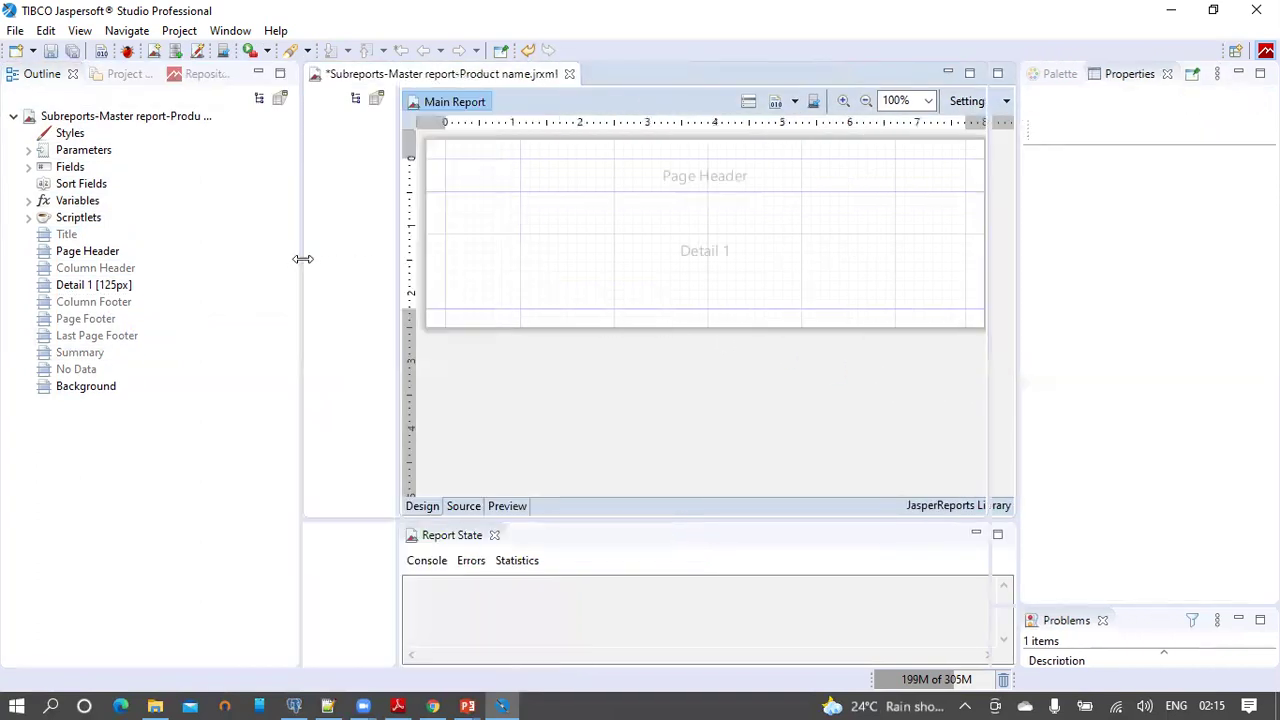
pyautogui.click(658, 182)
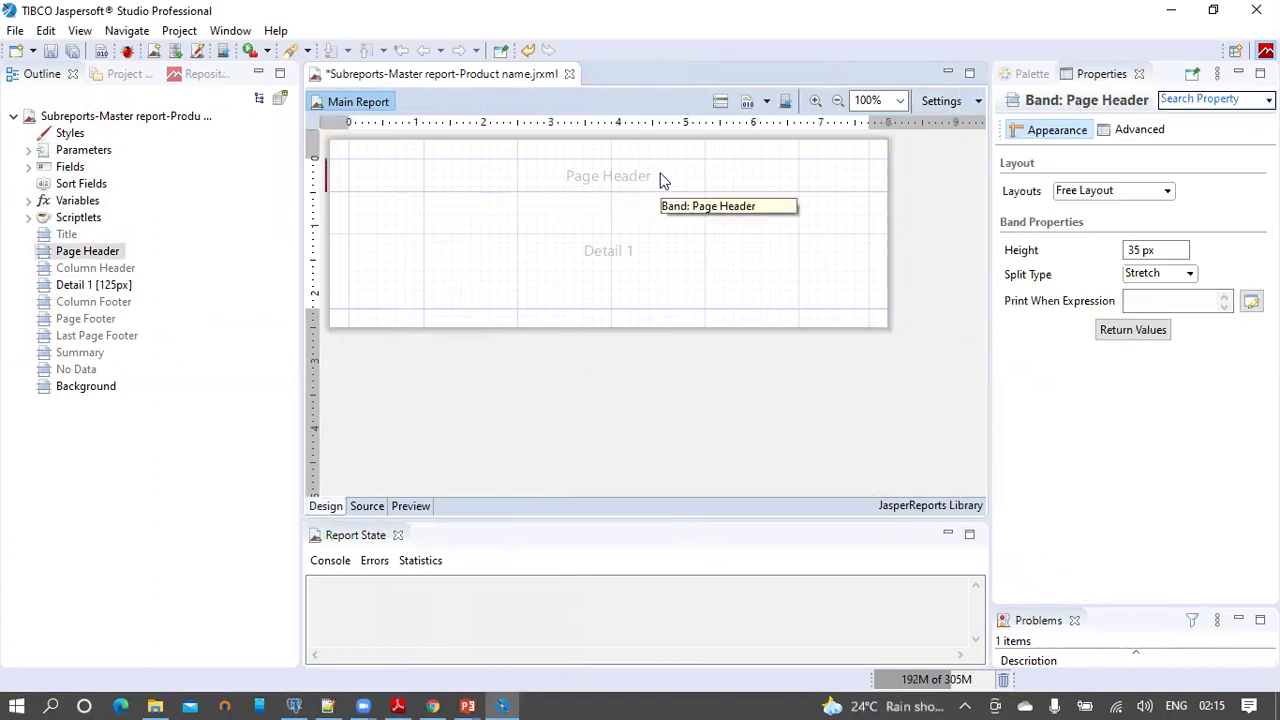
pyautogui.rightClick(660, 177)
pyautogui.click(686, 234)
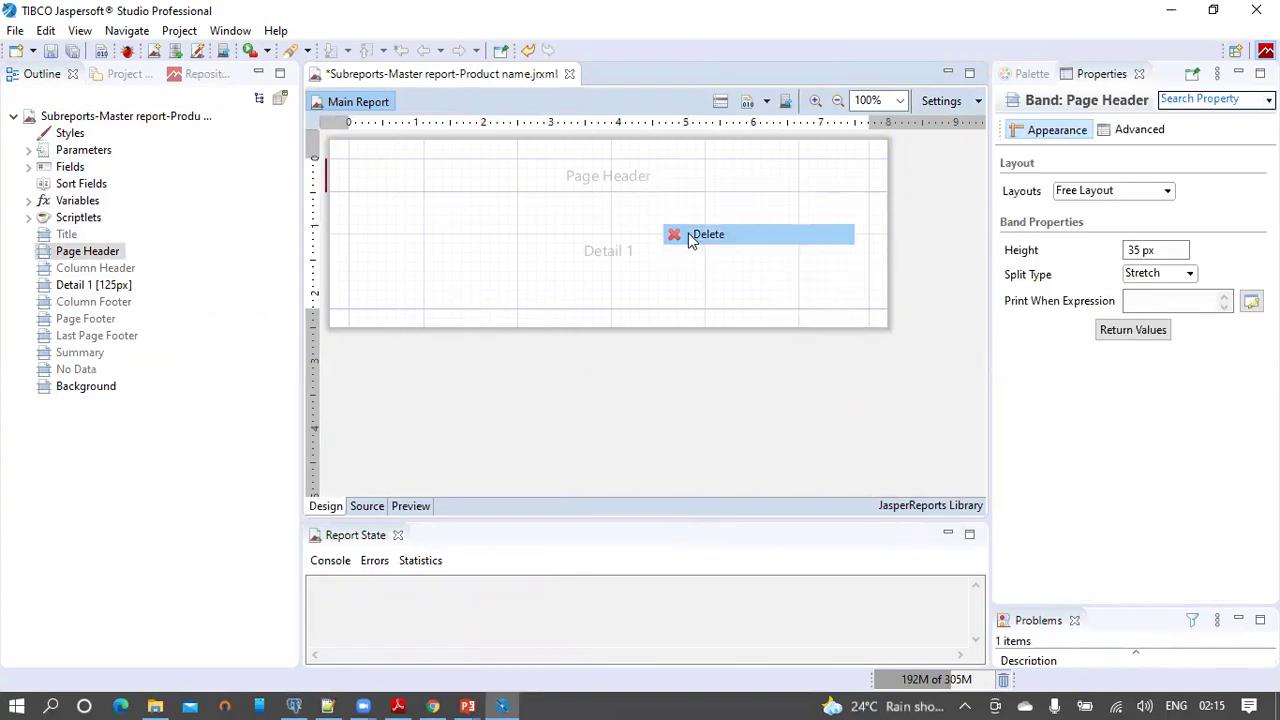
# - Add the Title band back to the master report
pyautogui.rightClick(68, 238)
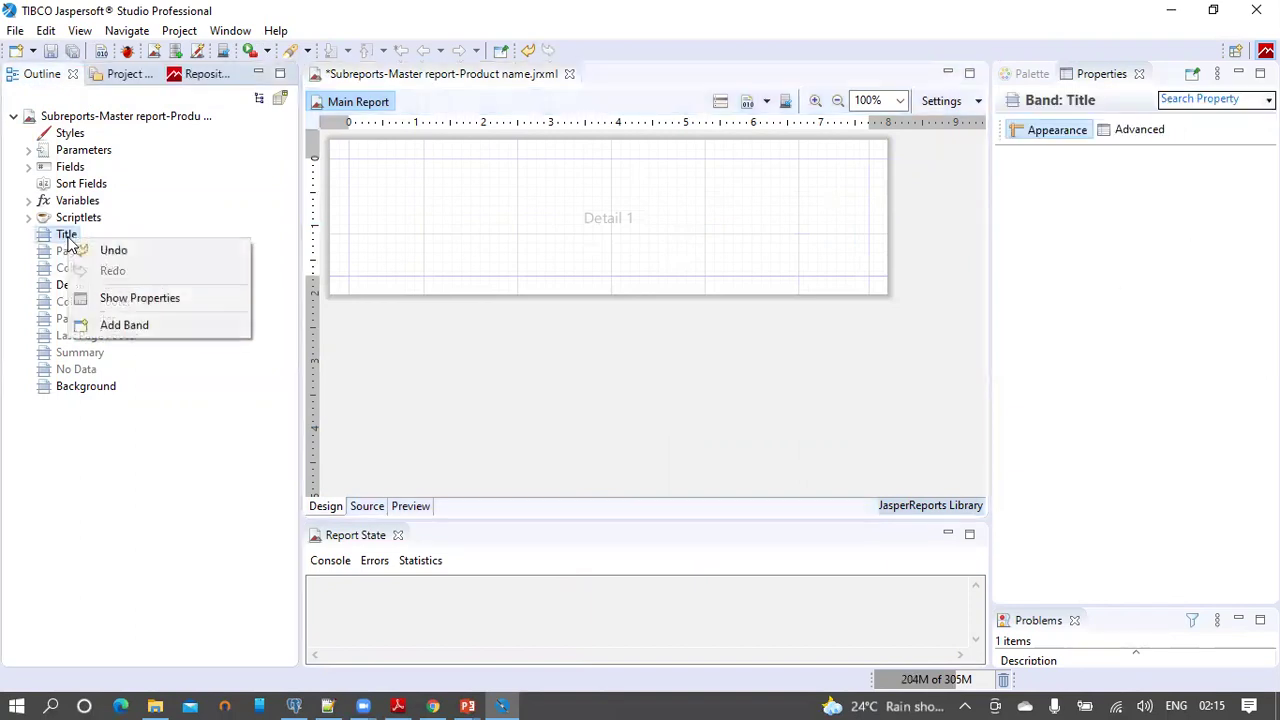
pyautogui.click(120, 325)
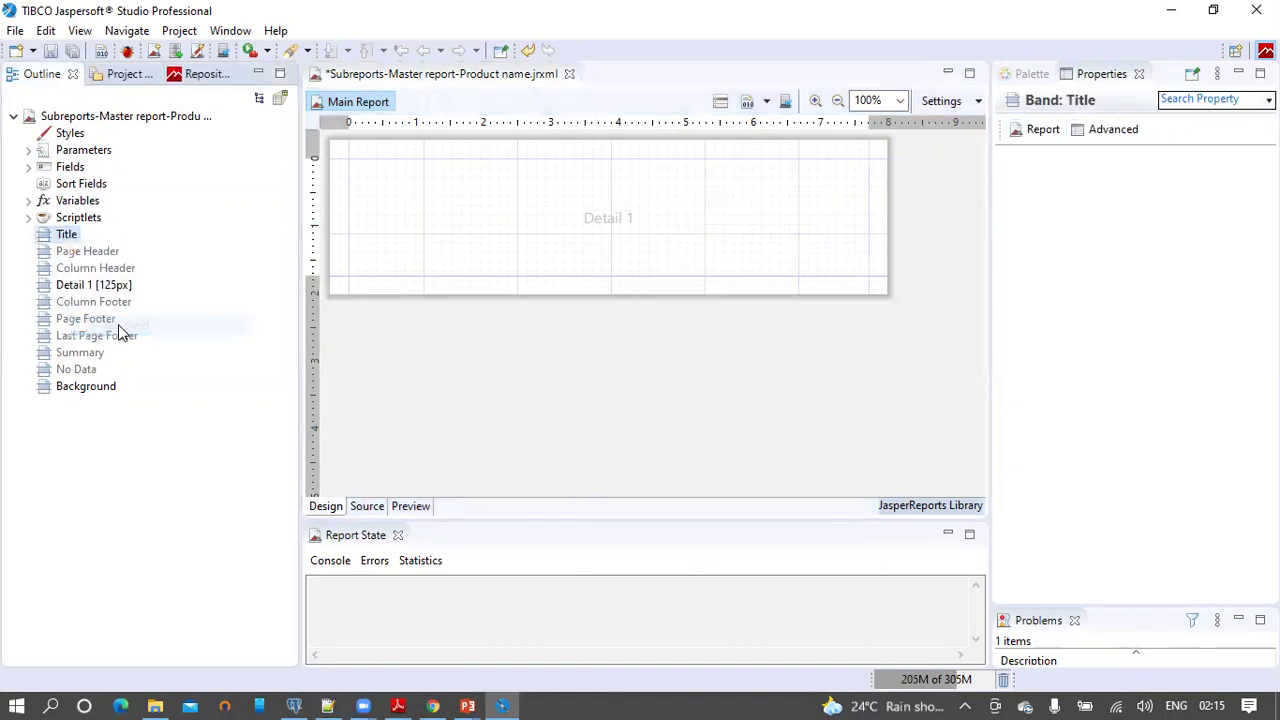
pyautogui.click(744, 415)
# - Place the product_name field in the Detail 1 band and delete its static text label
pyautogui.click(28, 167)
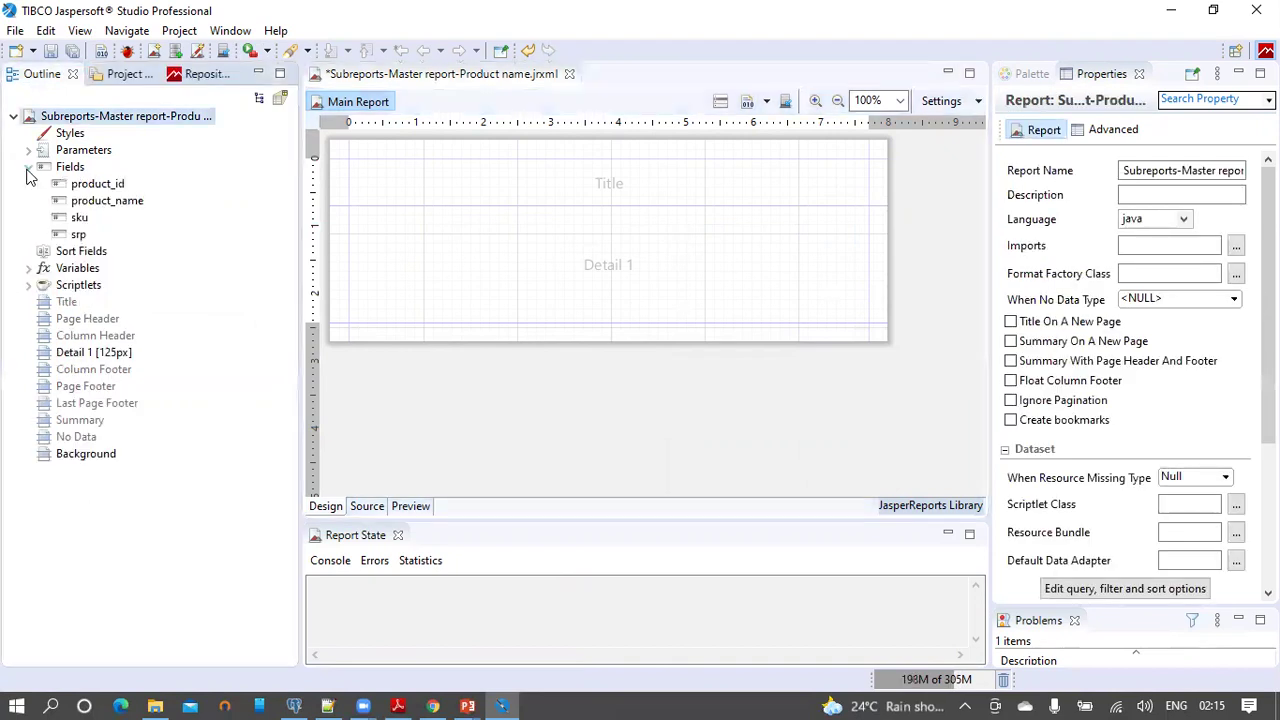
pyautogui.click(84, 202)
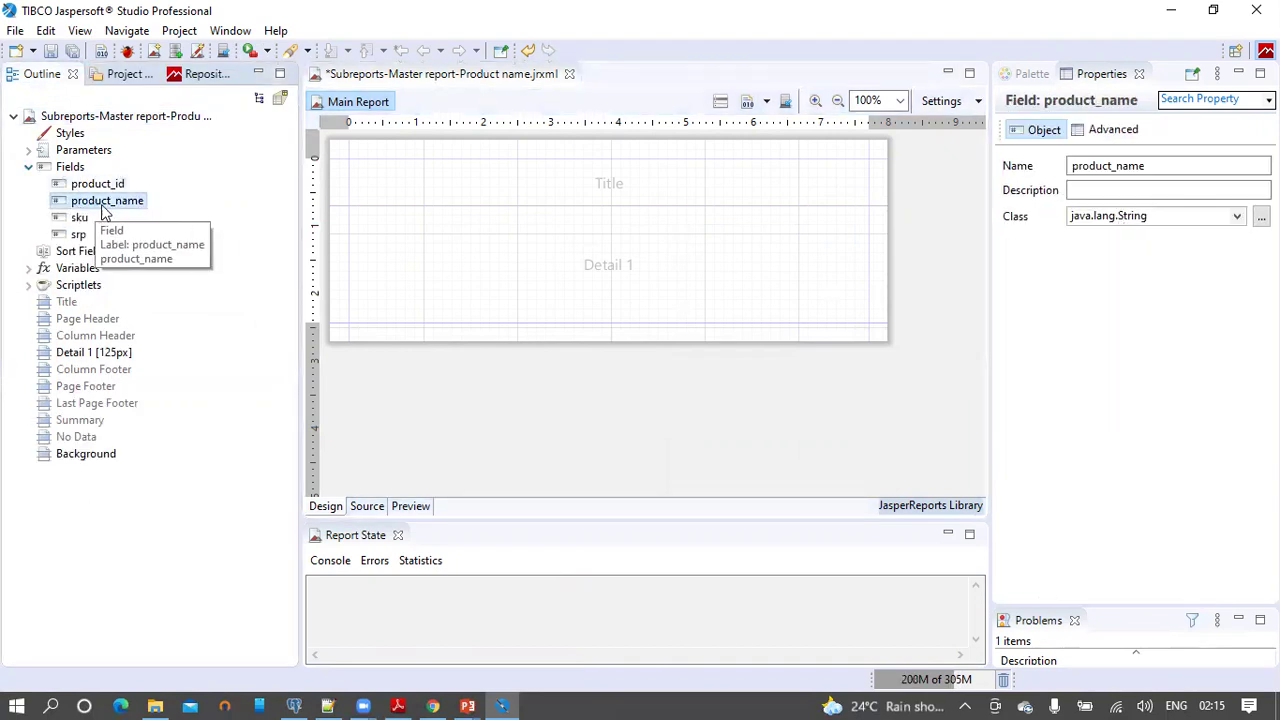
pyautogui.moveTo(84, 203); pyautogui.dragTo(431, 242)
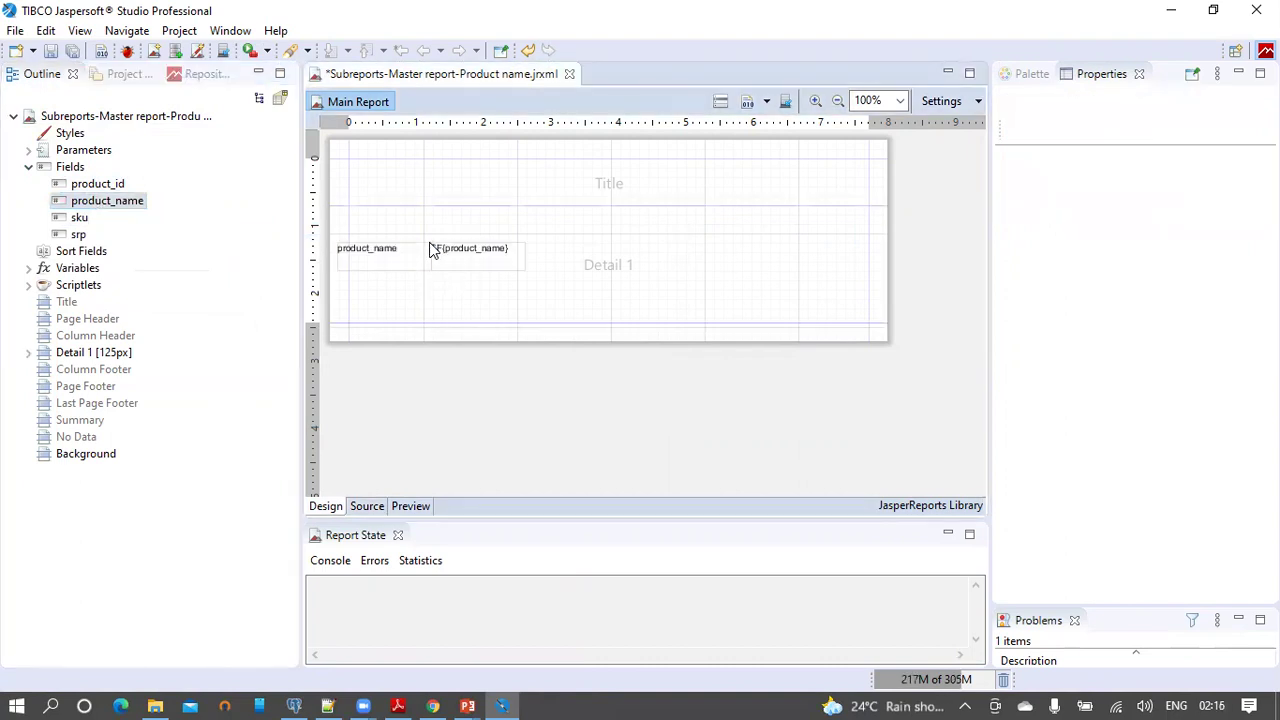
pyautogui.click(399, 253)
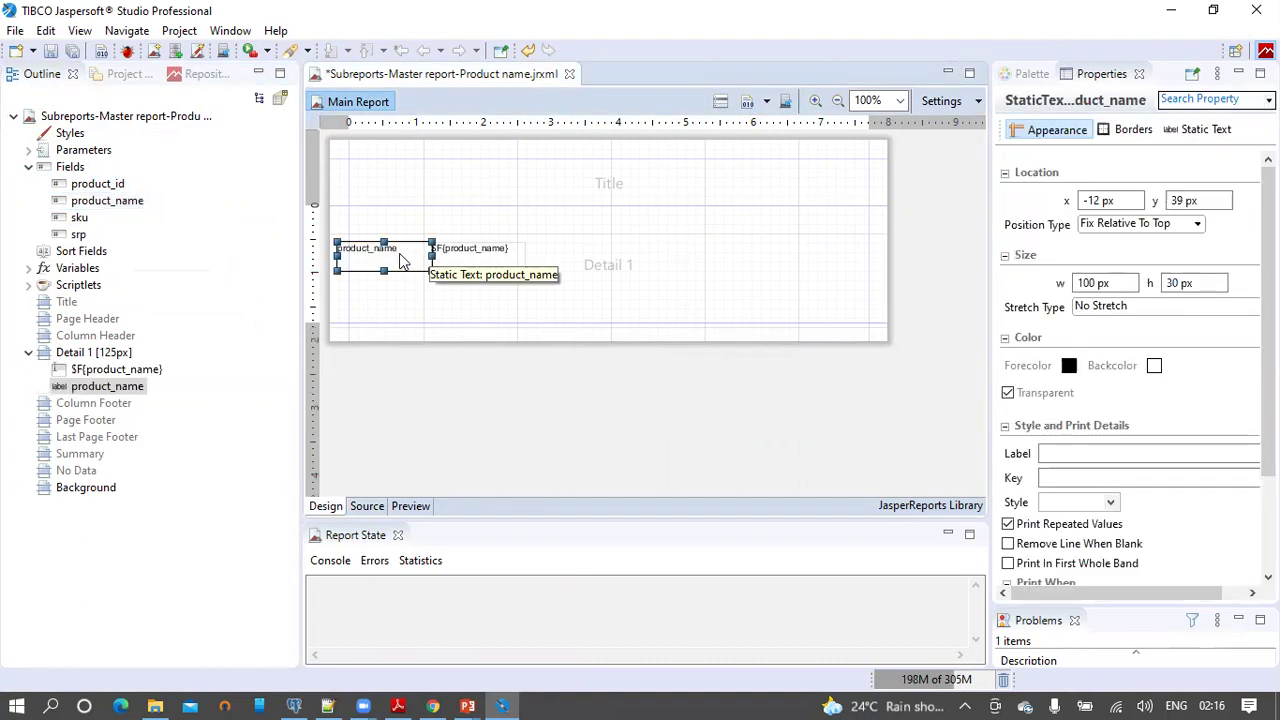
pyautogui.press('Delete')
# - Move the product_name text field to x 0, y 0 of the Detail 1 band and widen it to 280 px
pyautogui.click(462, 258)
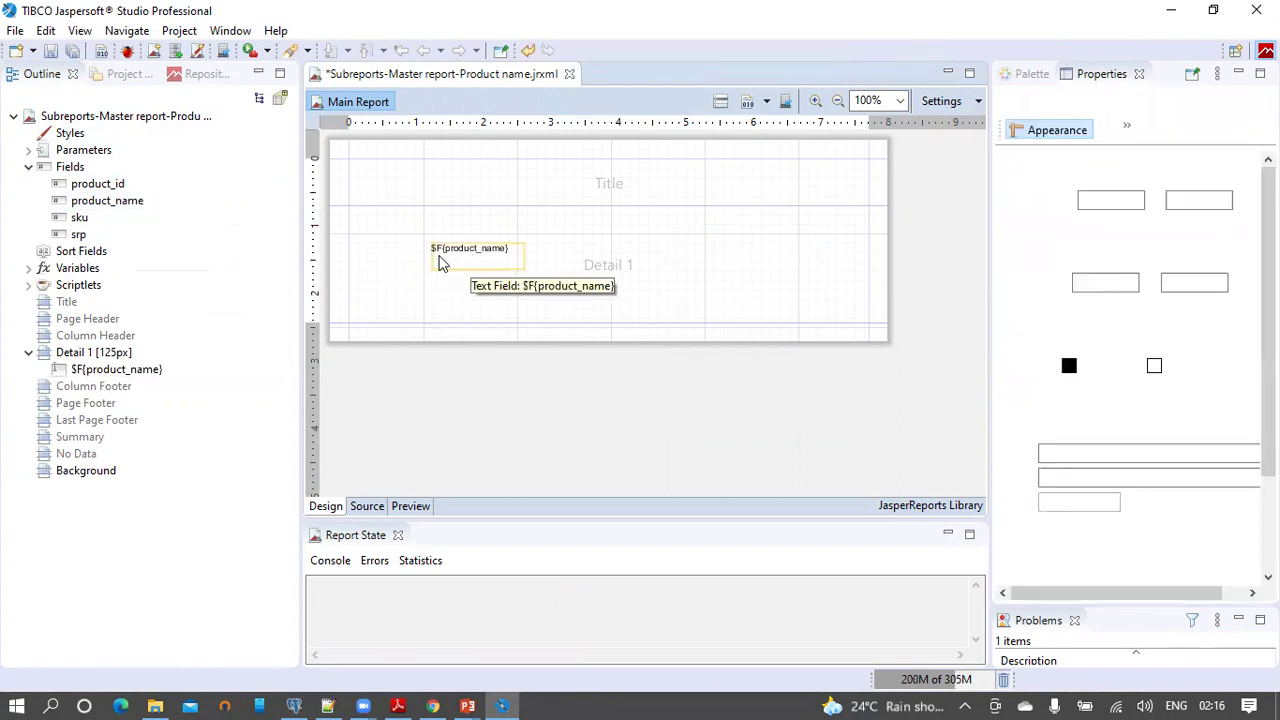
pyautogui.moveTo(459, 262); pyautogui.dragTo(376, 226)
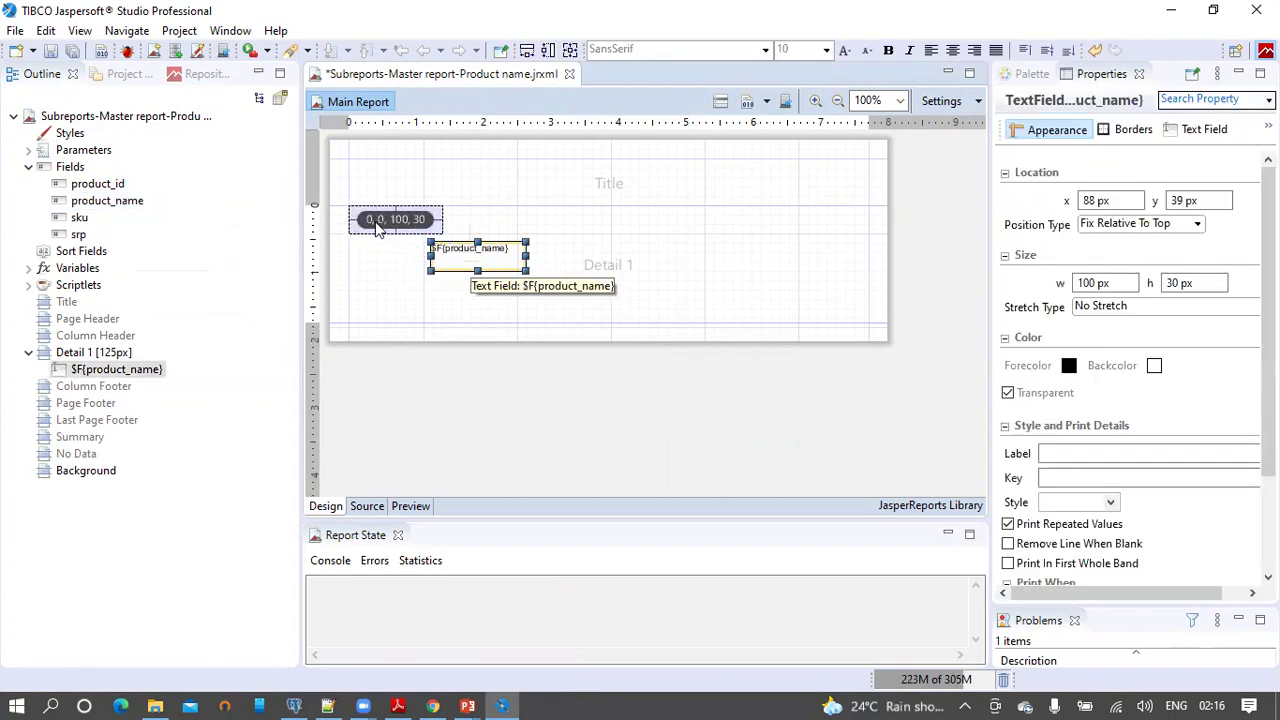
pyautogui.click(337, 267)
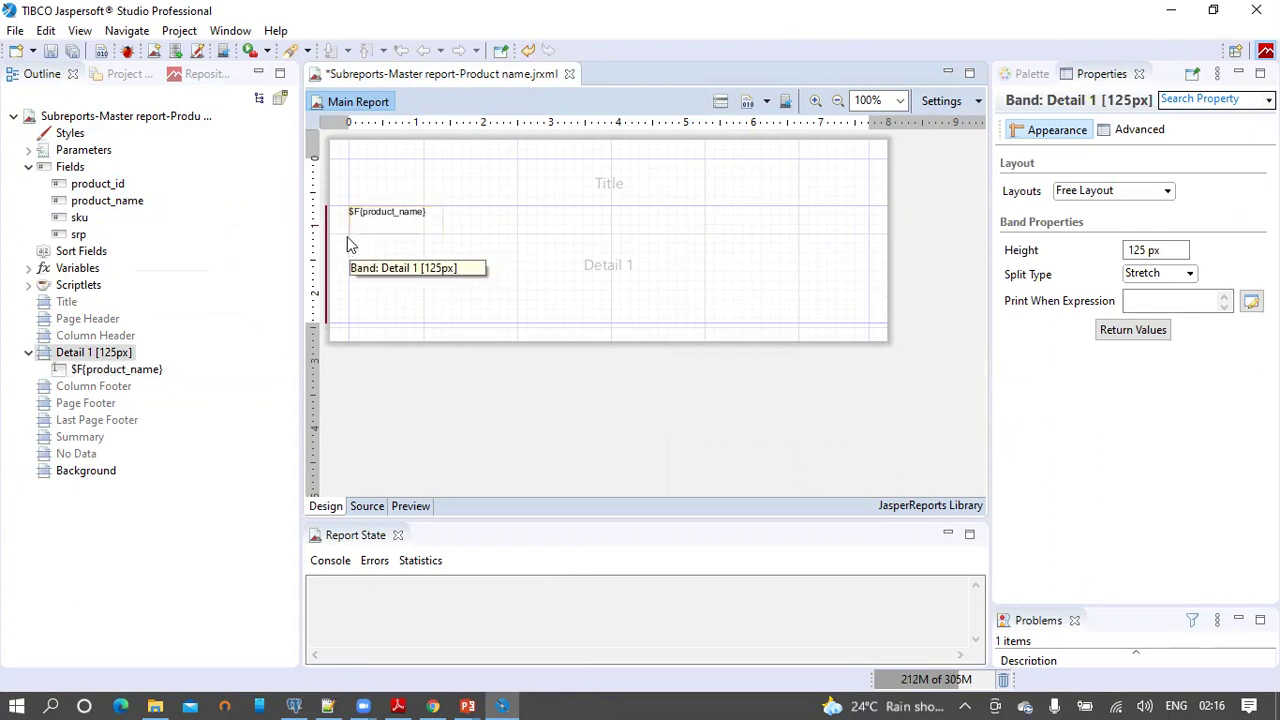
pyautogui.click(440, 226)
pyautogui.moveTo(443, 219); pyautogui.dragTo(612, 219)
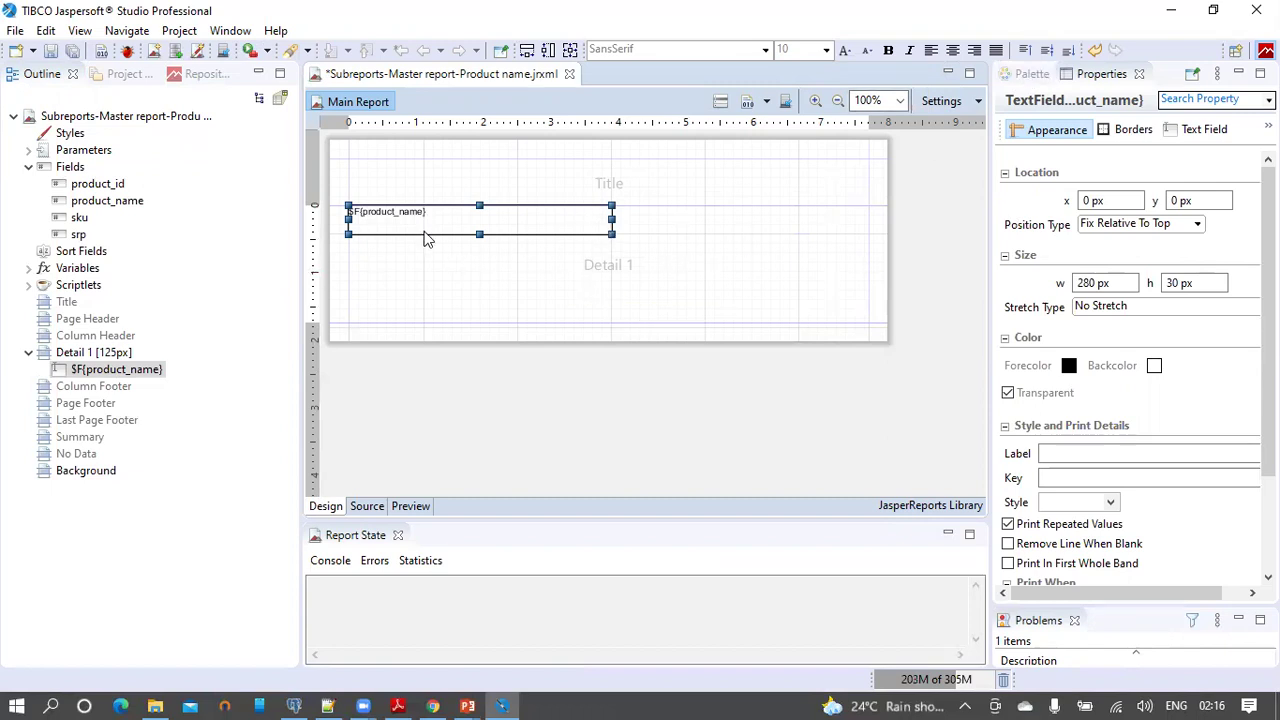
# - Make the product_name text field bold, centred horizontally and vertically, at font size 18, and save the report
pyautogui.click(888, 50)
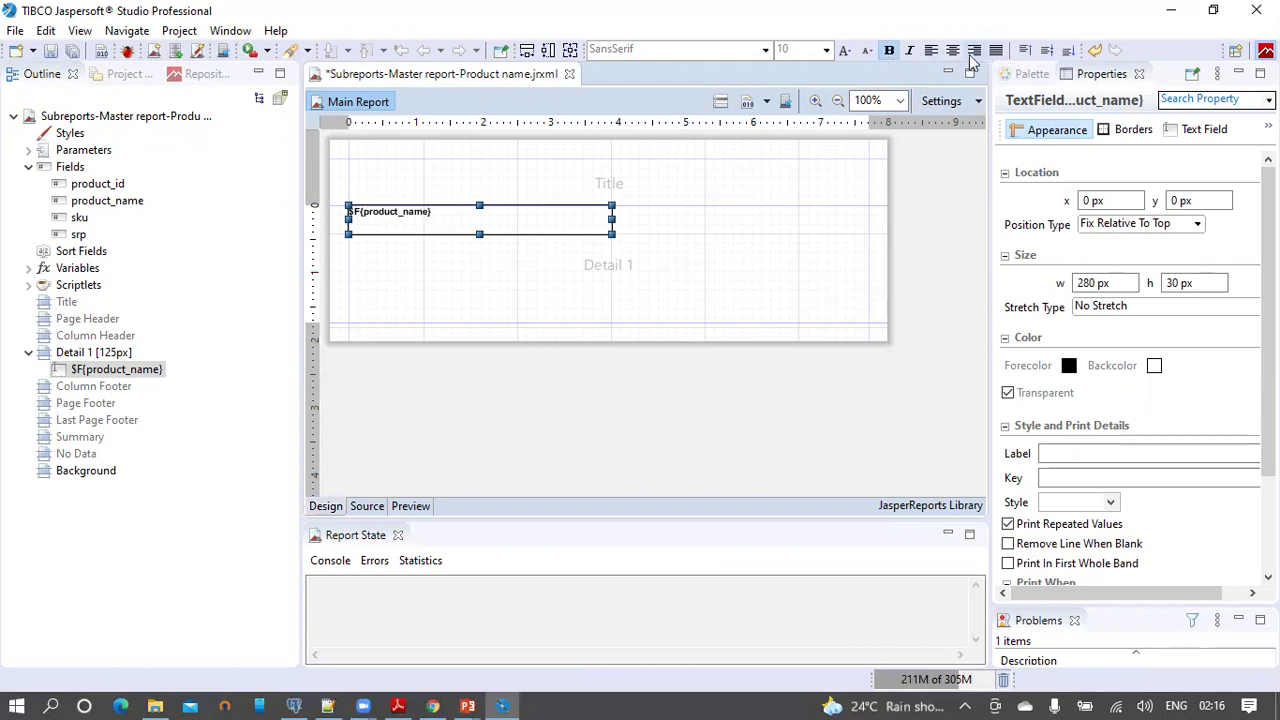
pyautogui.click(953, 52)
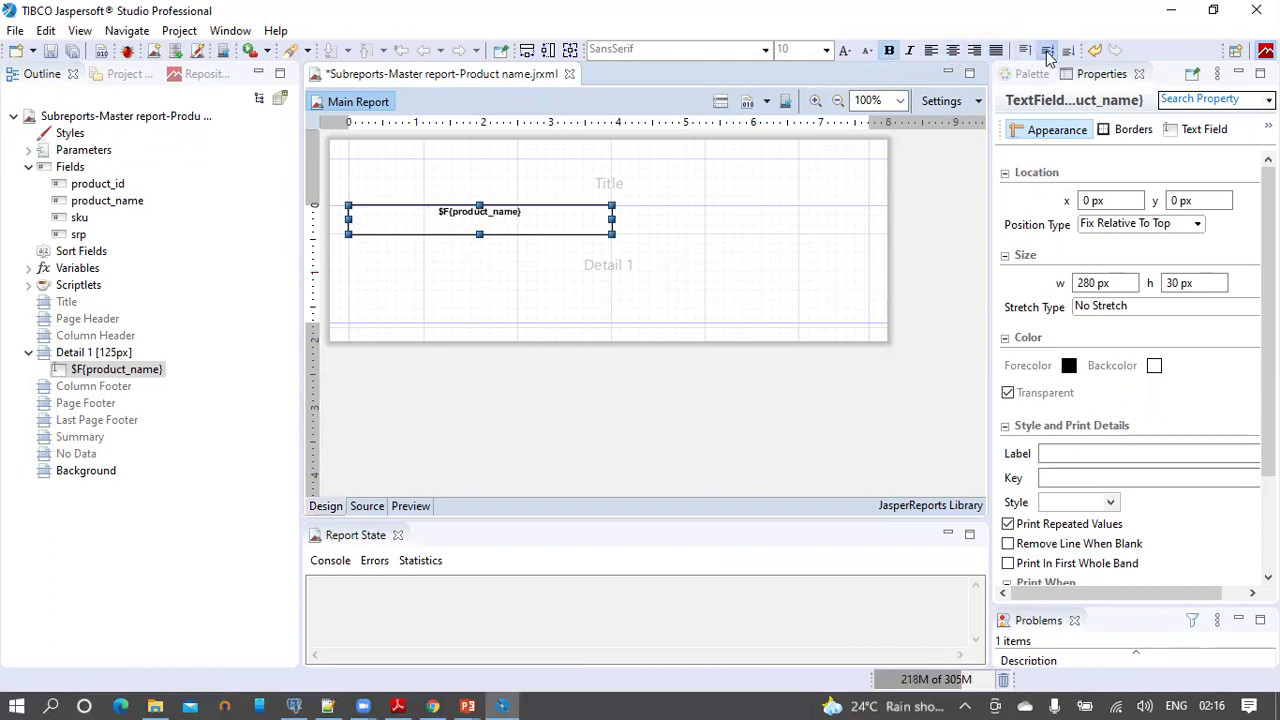
pyautogui.click(1046, 50)
pyautogui.click(826, 50)
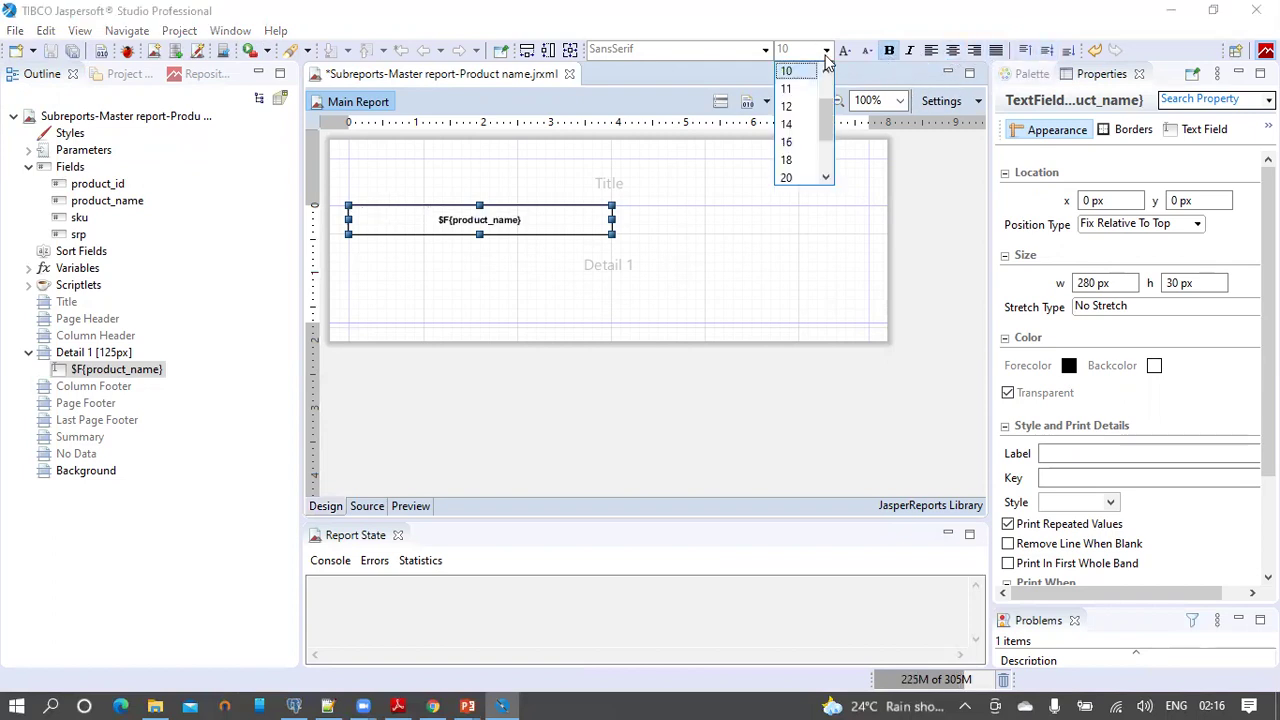
pyautogui.click(789, 160)
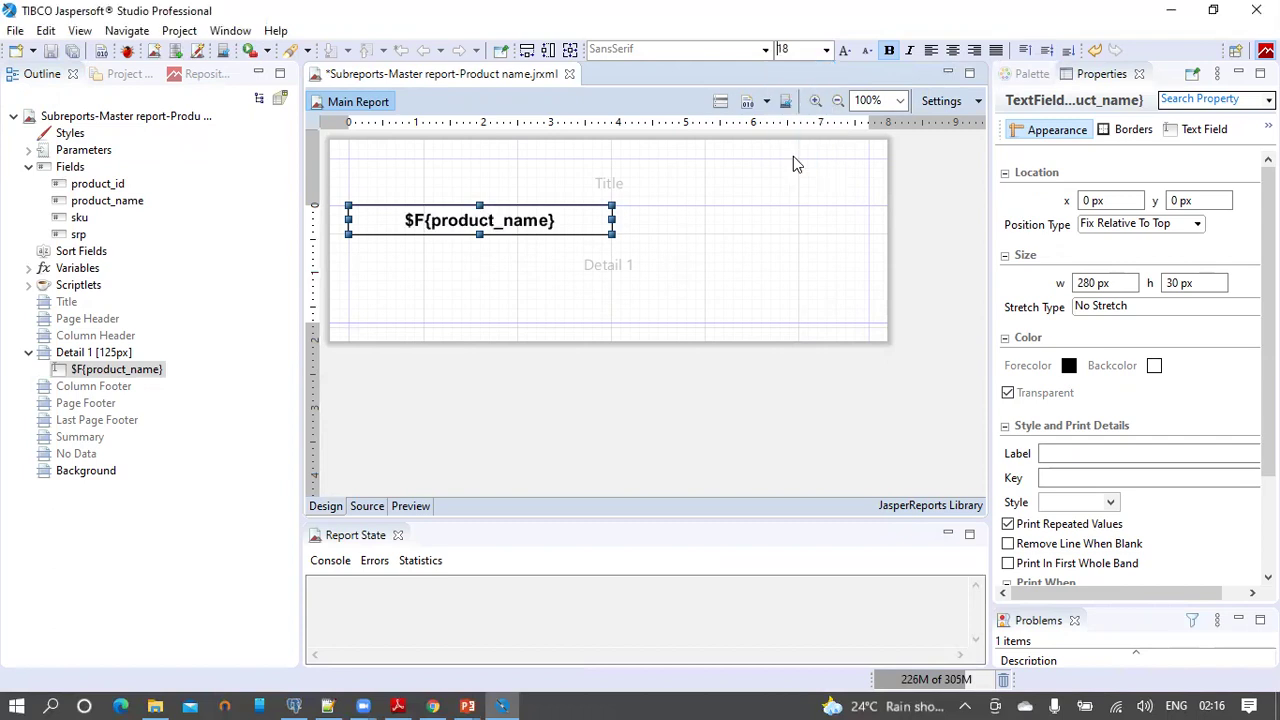
pyautogui.click(50, 51)
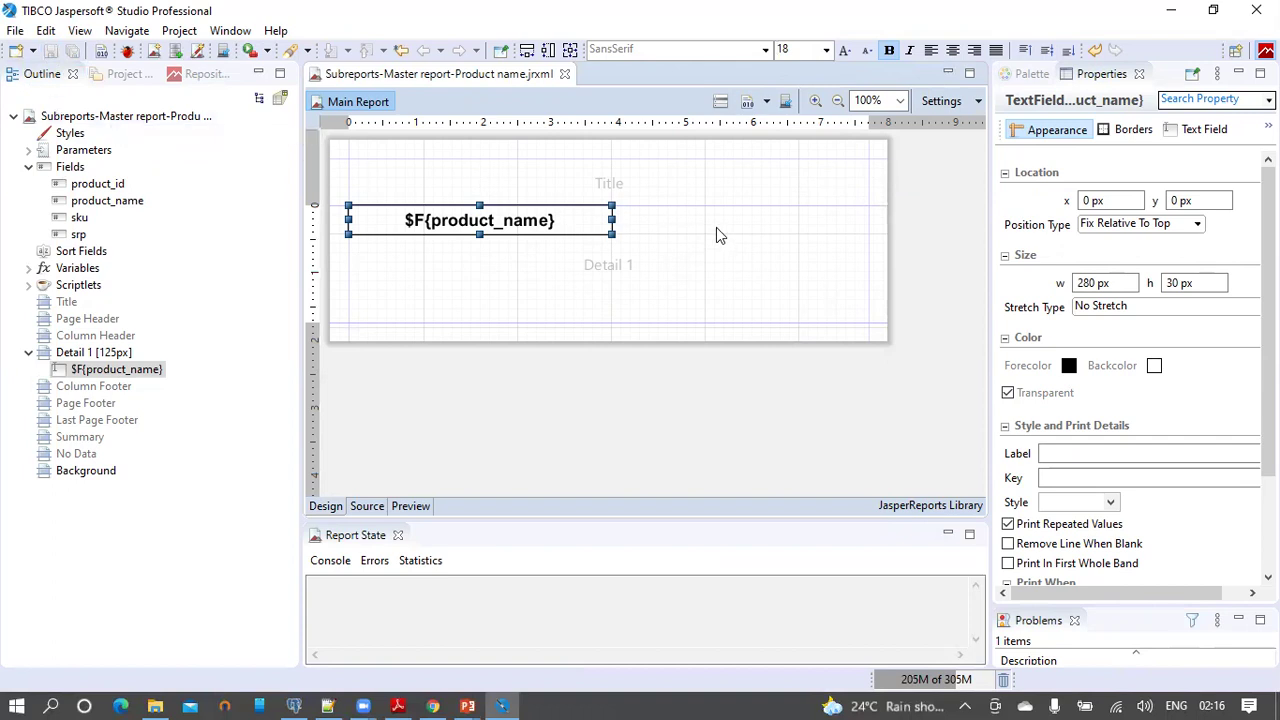
# - Preview the master report and look through the product names it lists
pyautogui.click(410, 506)
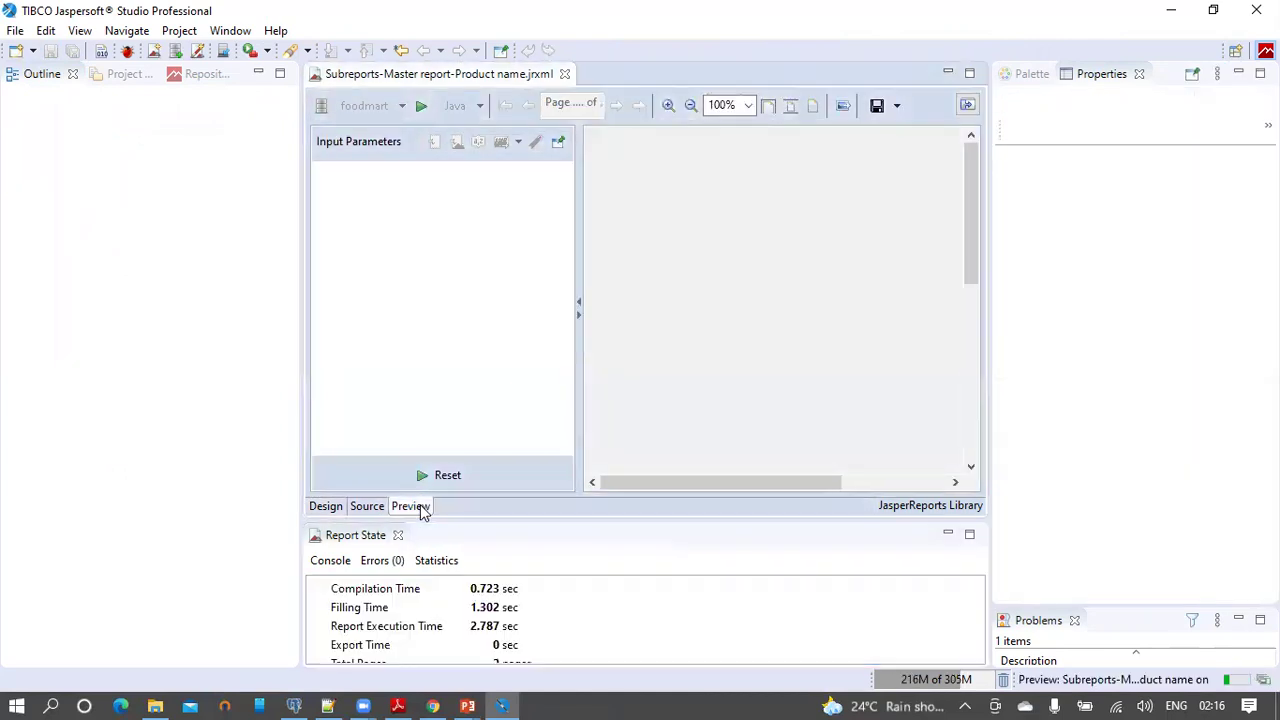
pyautogui.moveTo(970, 190)
pyautogui.mouseDown()
pyautogui.moveTo(974, 397)
pyautogui.moveTo(967, 174)
pyautogui.mouseUp()
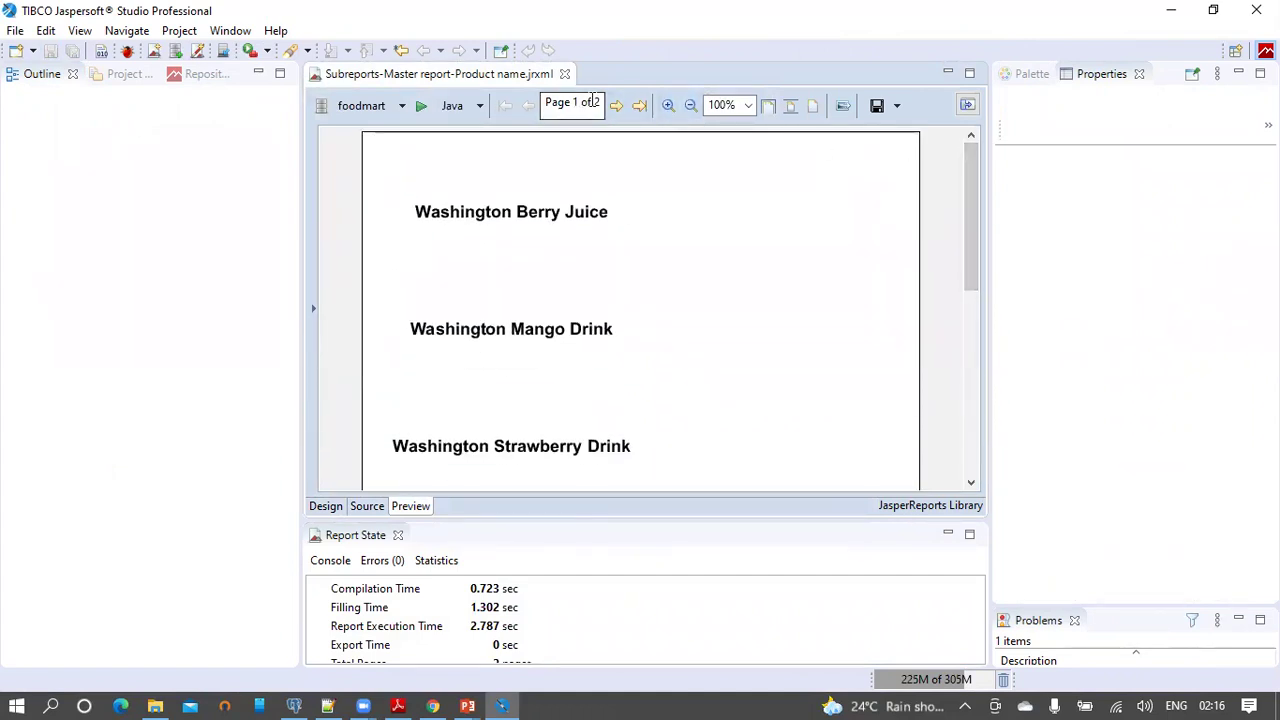
# - Limit the master report's dataset query to 3 rows, checking it in the preview, and save the report
pyautogui.click(325, 507)
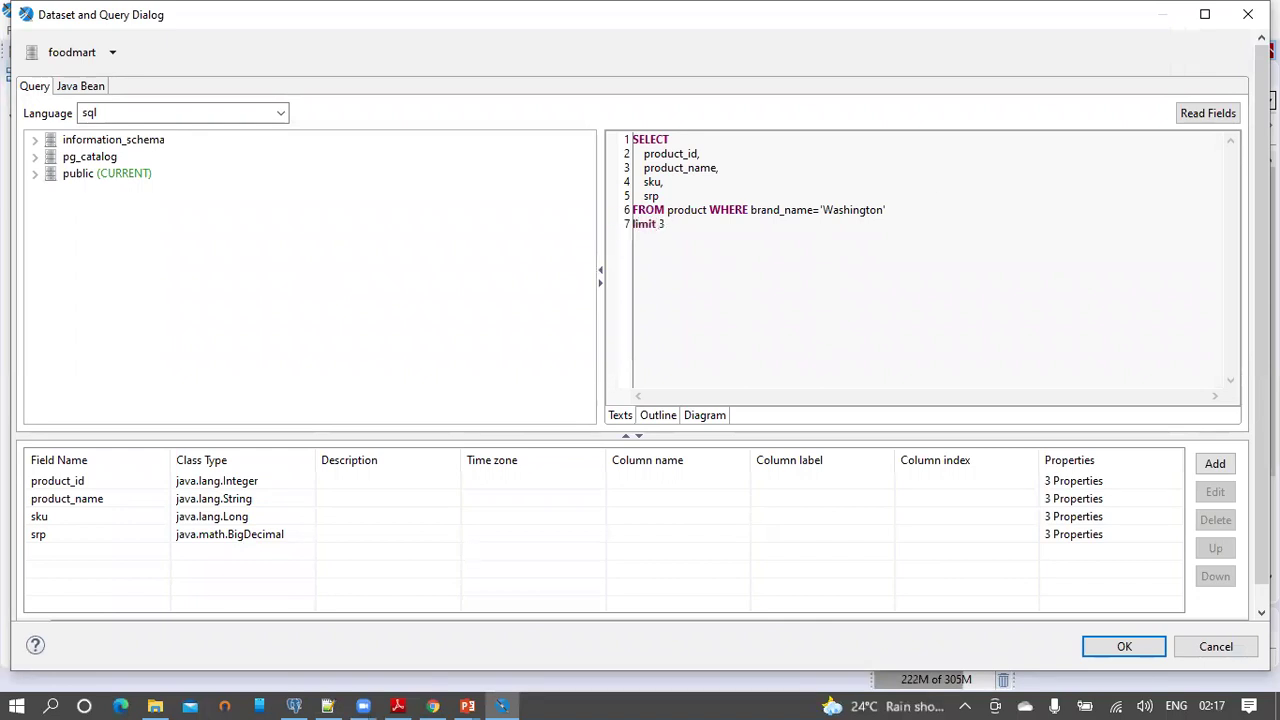
pyautogui.click(1115, 645)
pyautogui.click(427, 514)
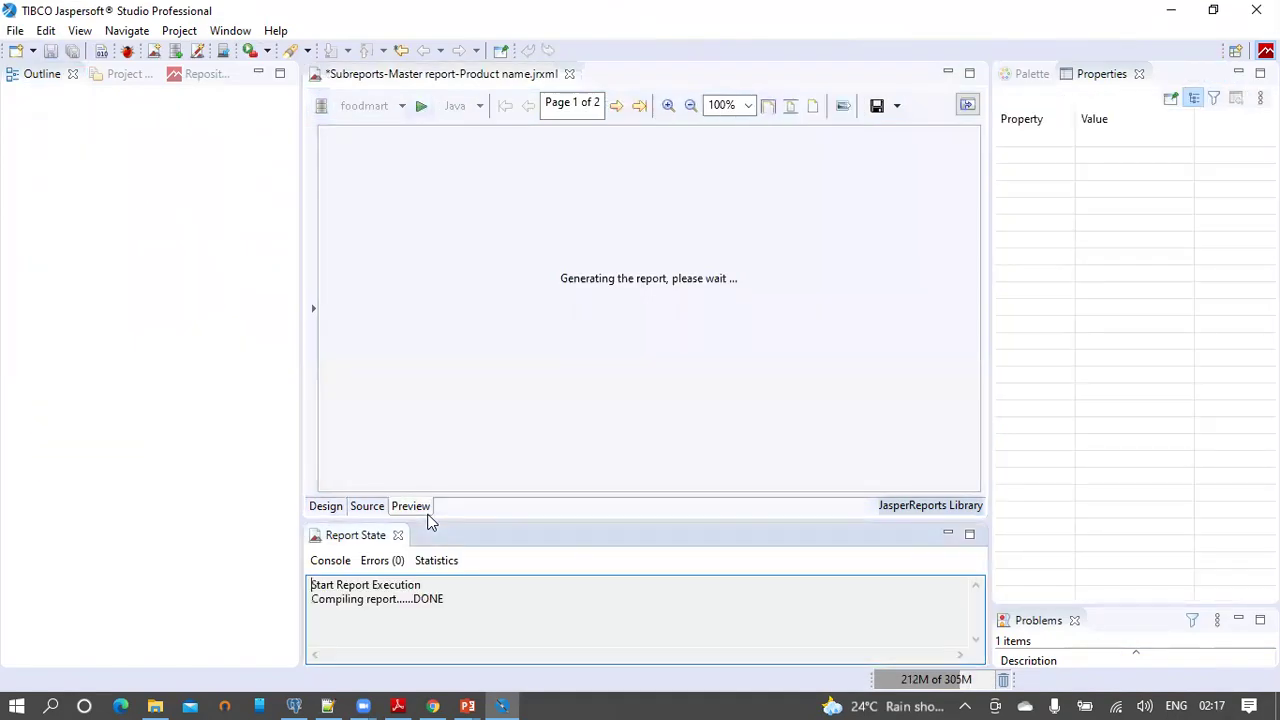
pyautogui.click(589, 101)
pyautogui.moveTo(971, 188)
pyautogui.mouseDown()
pyautogui.moveTo(971, 429)
pyautogui.moveTo(973, 184)
pyautogui.mouseUp()
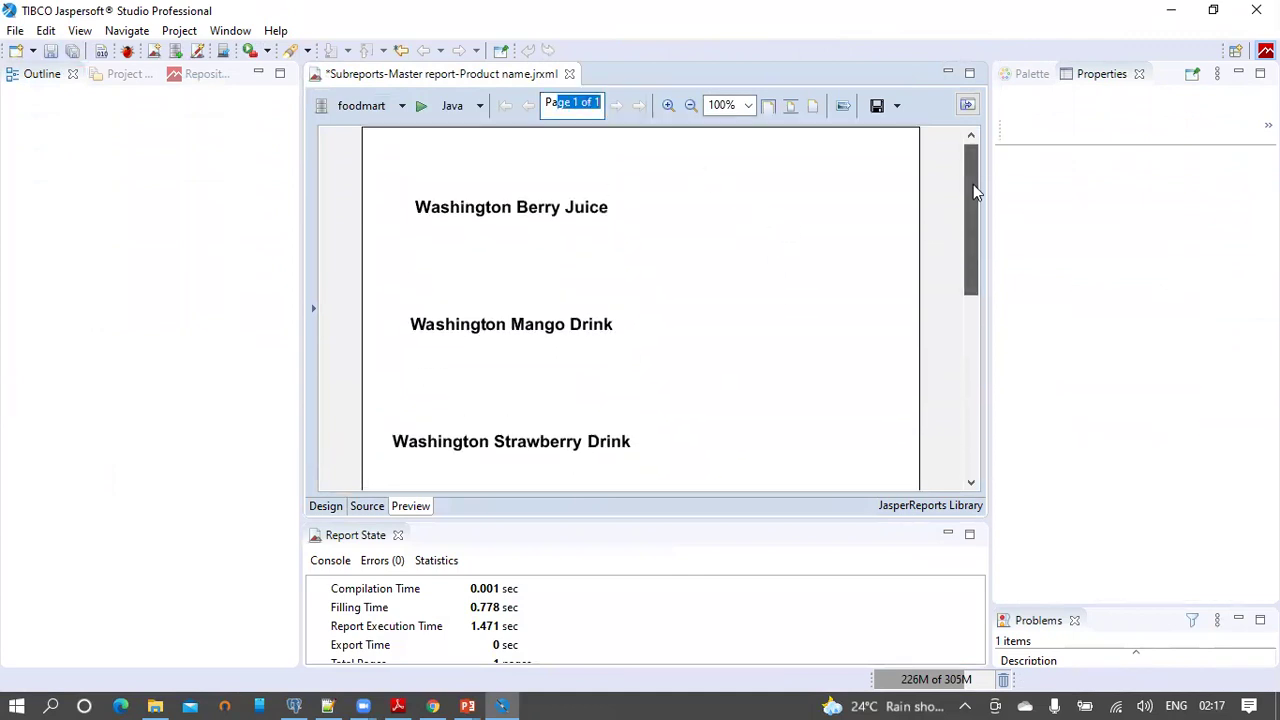
pyautogui.click(325, 506)
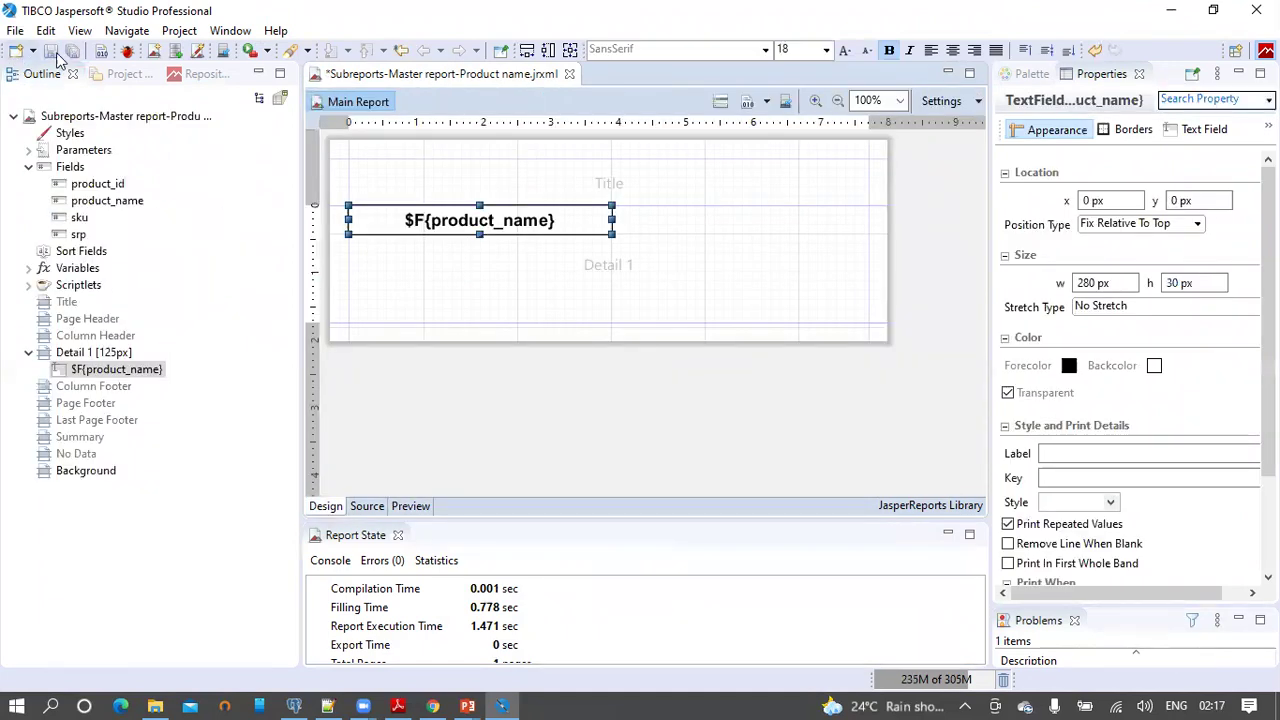
pyautogui.click(50, 51)
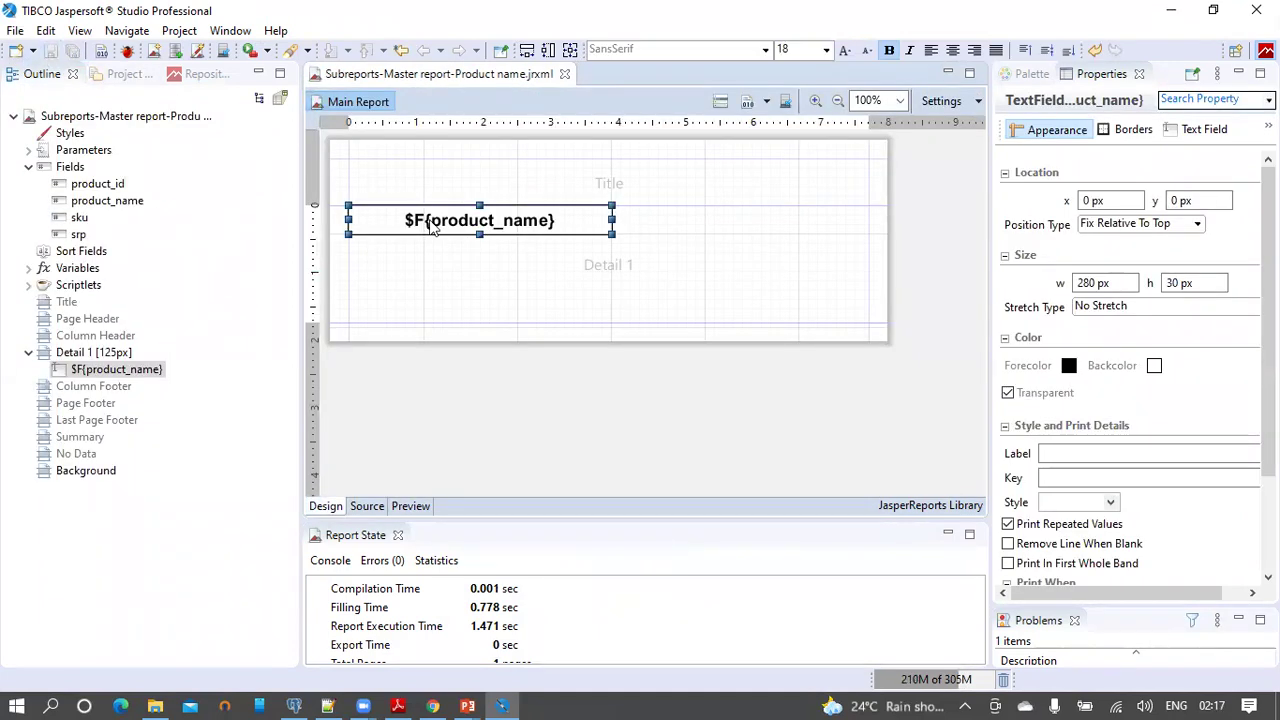
# - Place a Subreport element in the Detail 1 band, below the product_name field
pyautogui.click(495, 365)
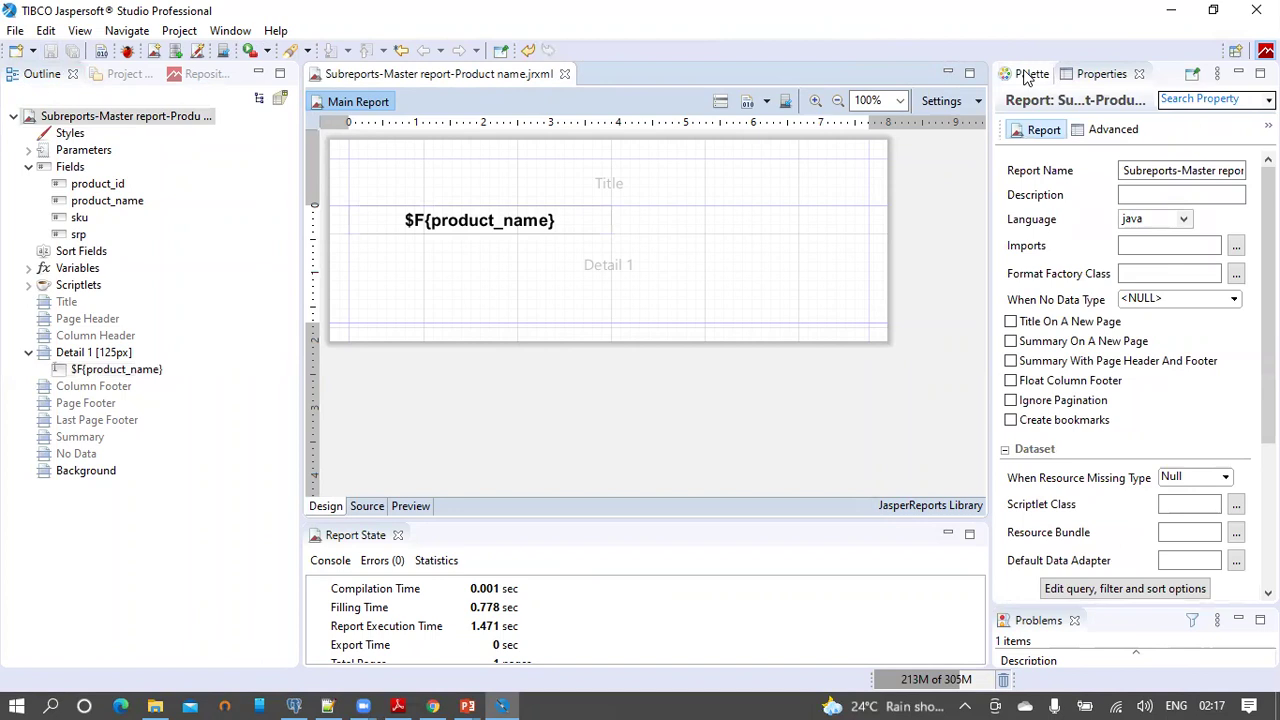
pyautogui.click(1027, 76)
pyautogui.scroll(-2, 1062, 185)
pyautogui.scroll(-2, 1062, 184)
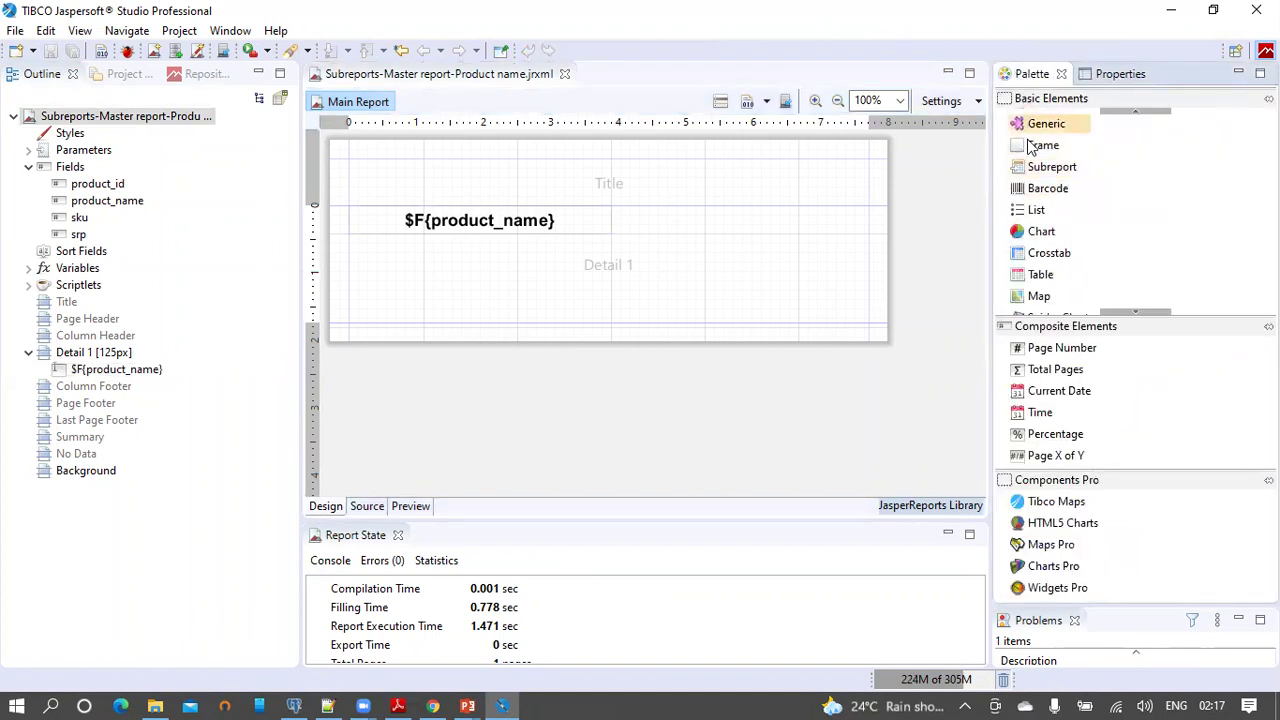
pyautogui.moveTo(1052, 175); pyautogui.dragTo(362, 257)
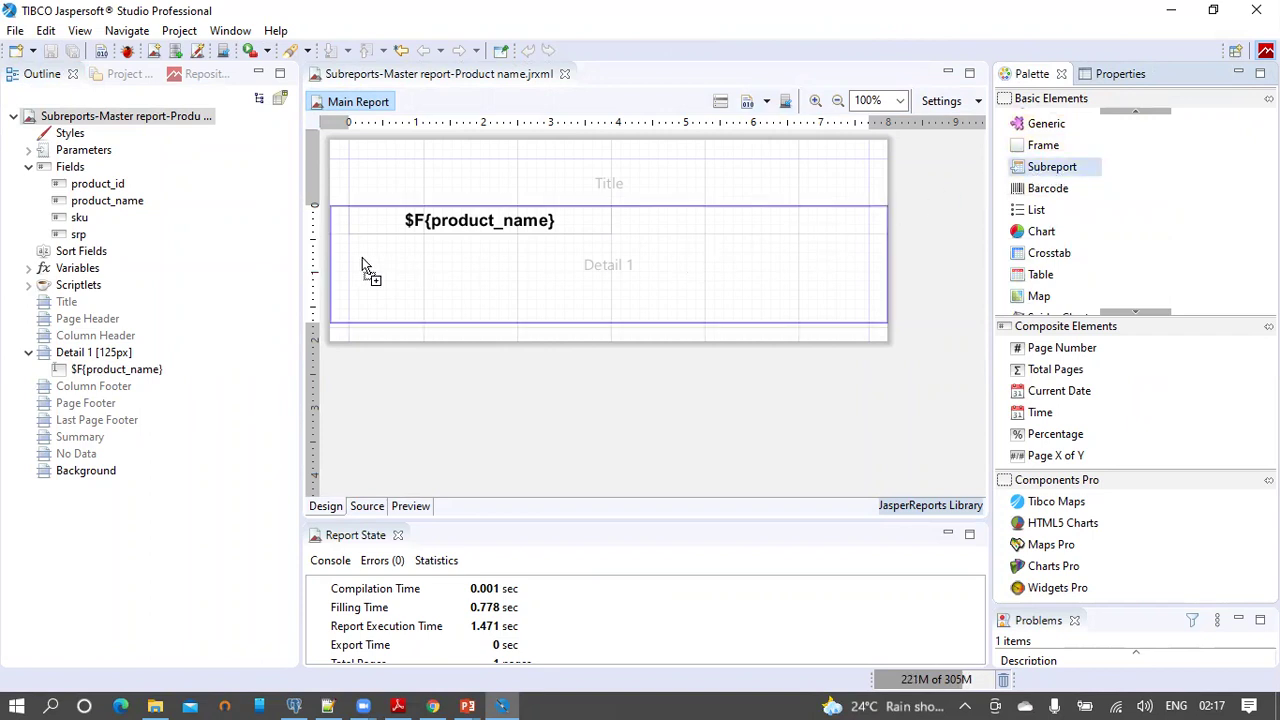
pyautogui.moveTo(362, 257); pyautogui.dragTo(362, 257)
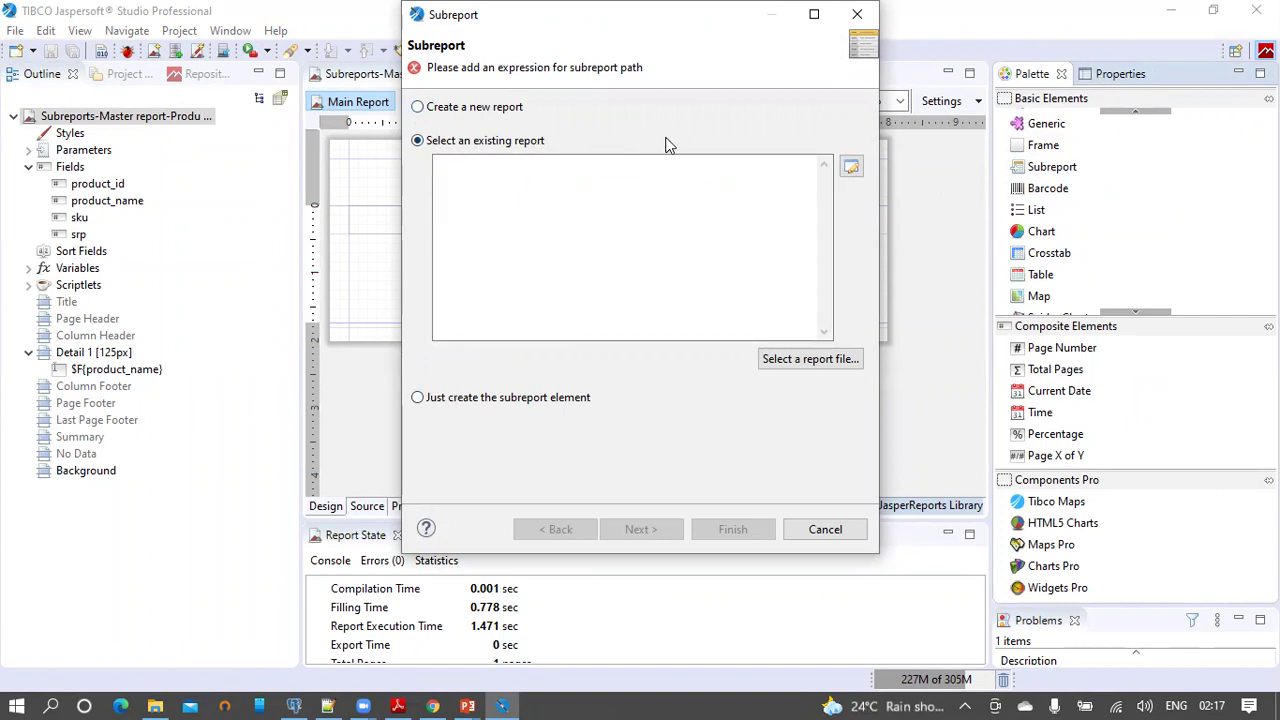
# - Base the subreport on a new report with the Blank A4 template, stored in the JasperReports2021/Reports folder
pyautogui.click(517, 176)
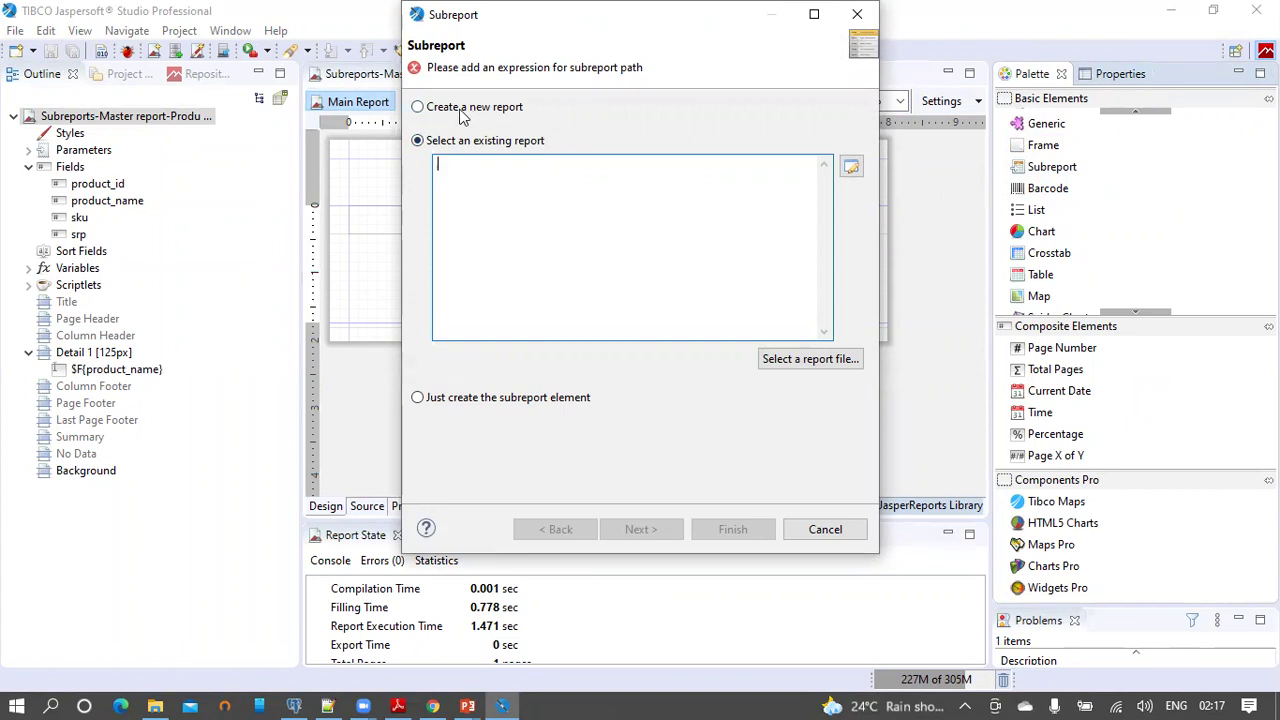
pyautogui.click(497, 110)
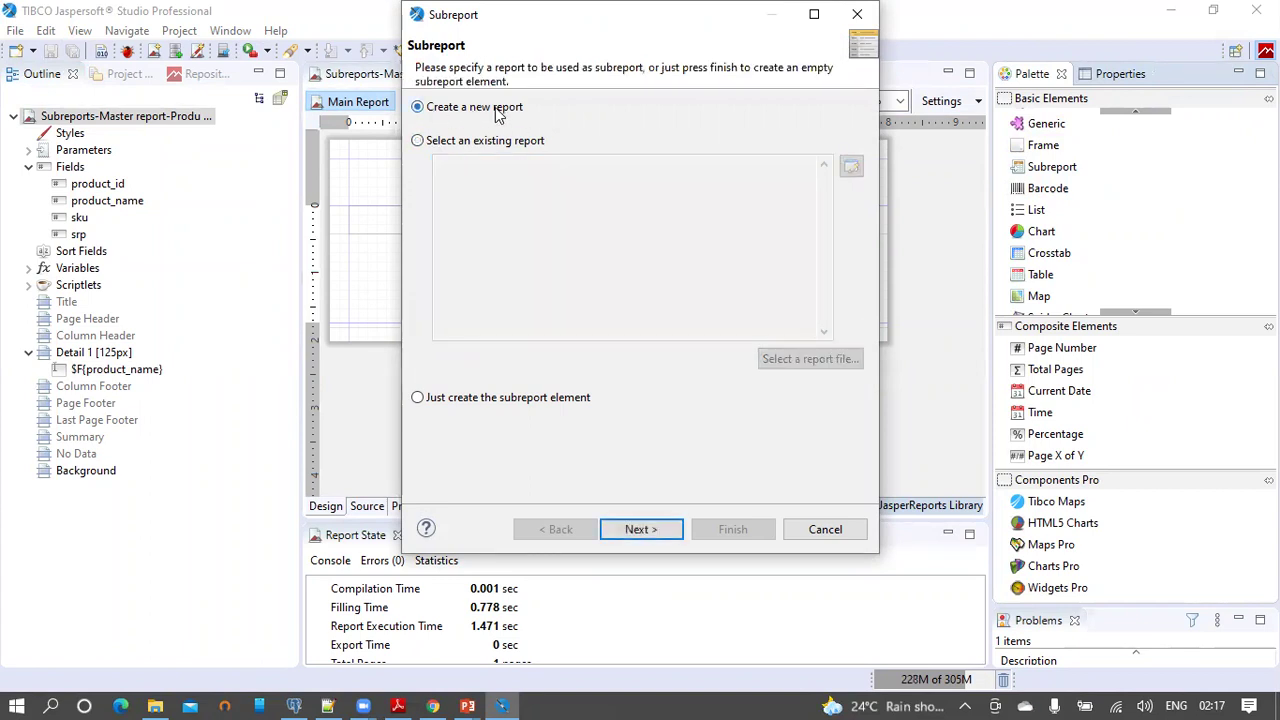
pyautogui.click(650, 531)
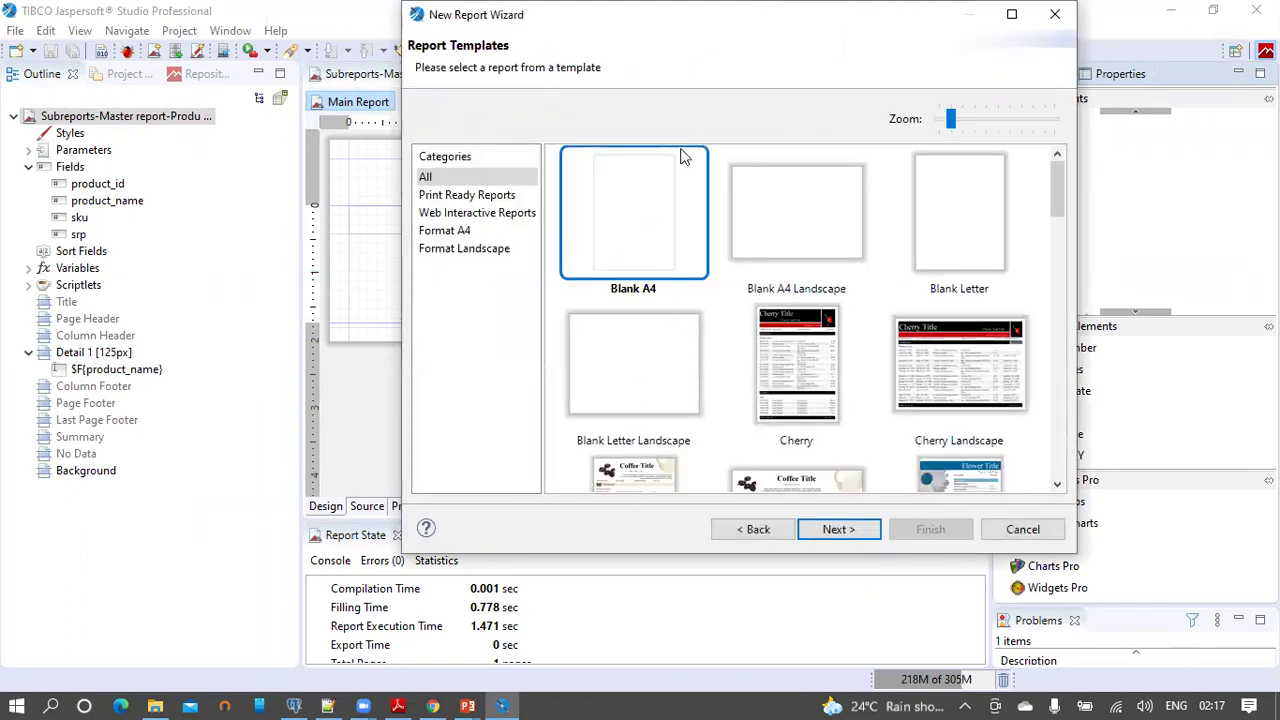
pyautogui.click(806, 531)
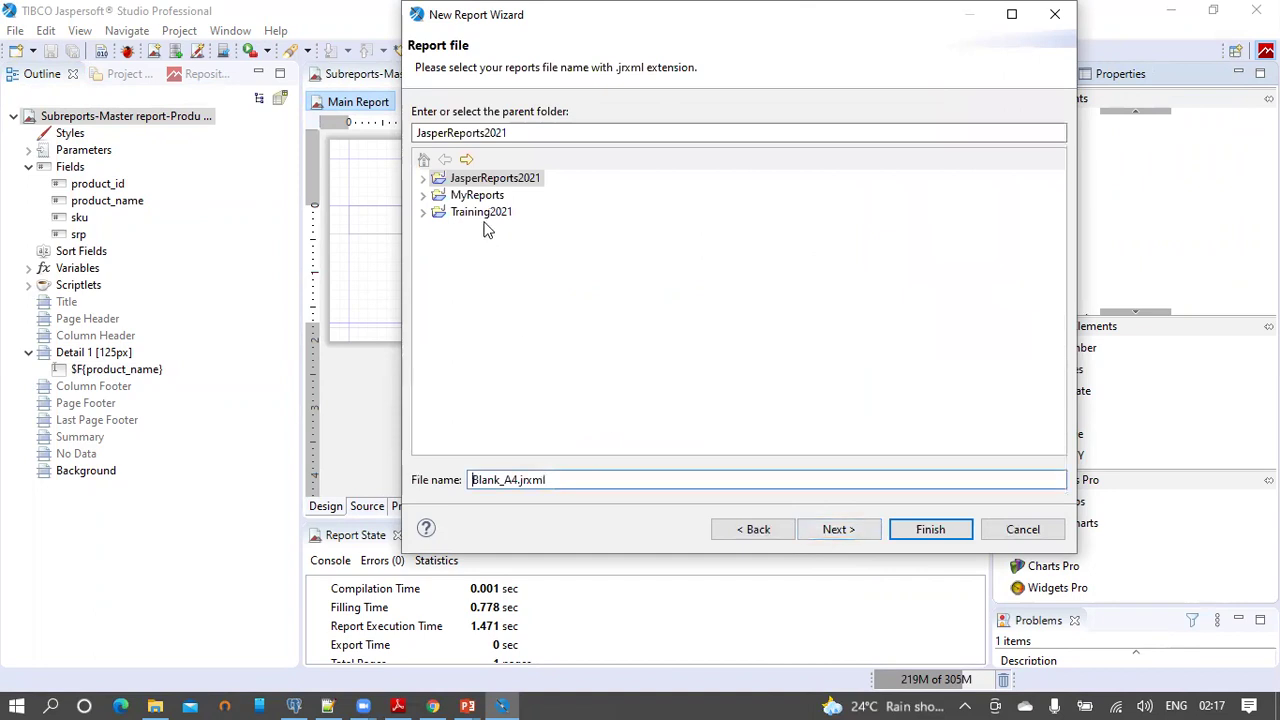
pyautogui.click(423, 179)
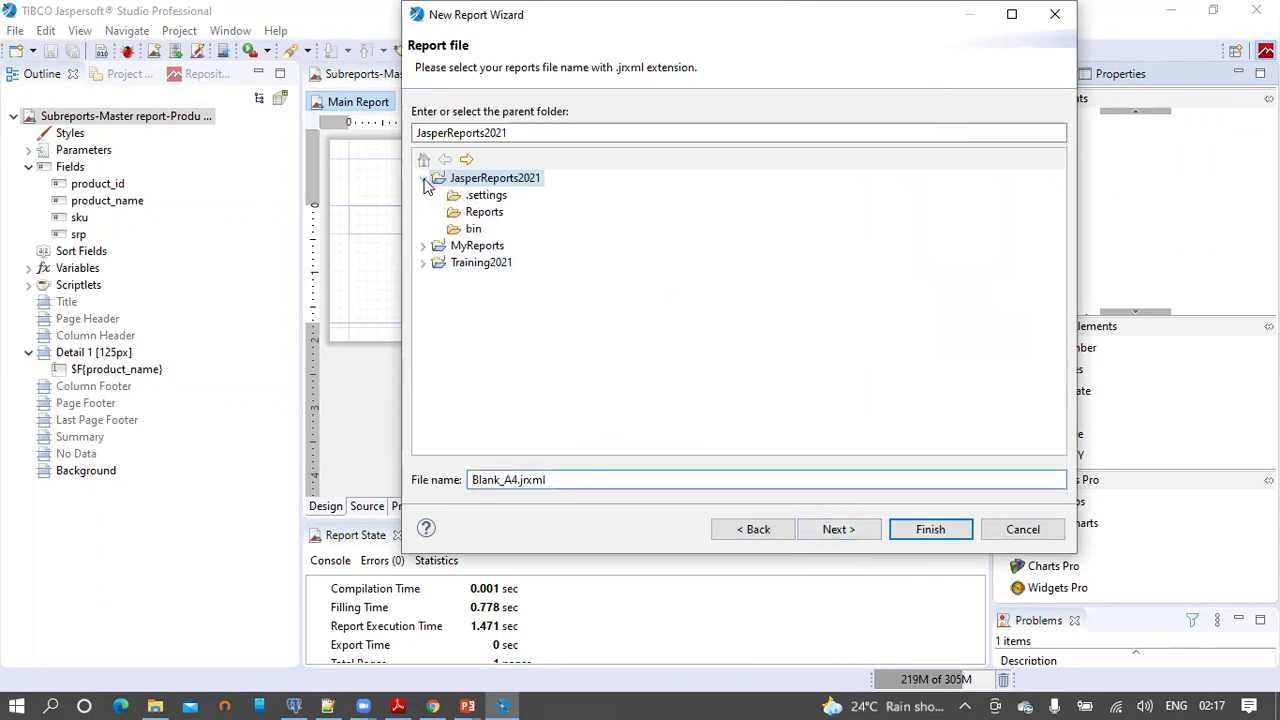
pyautogui.click(469, 216)
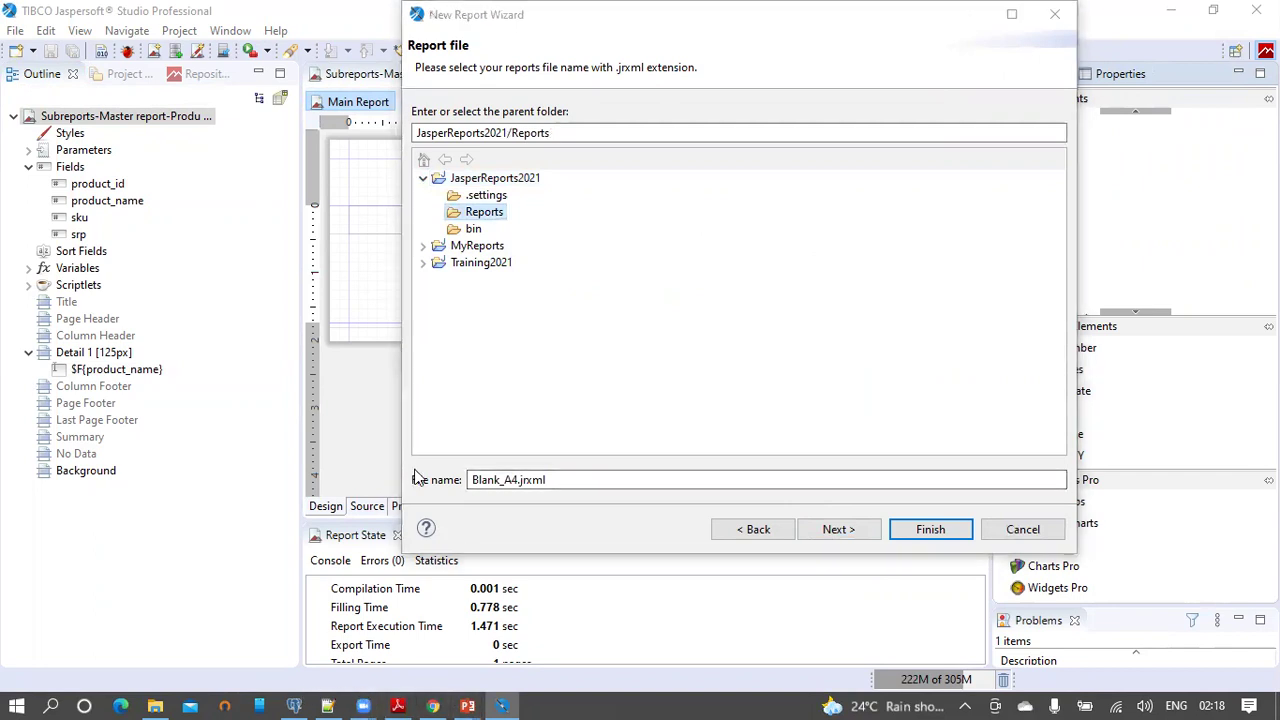
# - Copy the title "Subreports-Sub report-Product details" from the query script in pgAdmin and use it as the new report's file name in Jaspersoft Studio
pyautogui.click(294, 706)
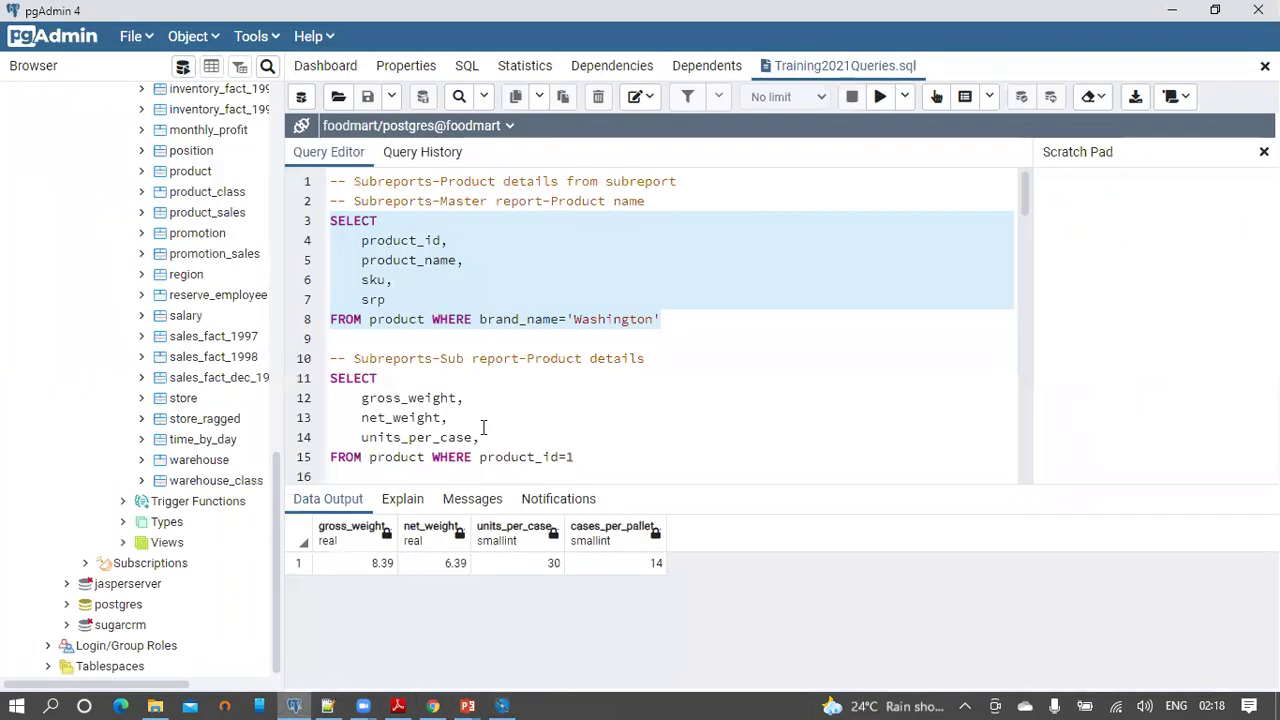
pyautogui.click(534, 356)
pyautogui.moveTo(645, 358); pyautogui.dragTo(350, 356)
pyautogui.hotkey('ctrl', 'c')
pyautogui.hotkey('alt', 'Tab')
pyautogui.click(518, 480)
pyautogui.moveTo(518, 480); pyautogui.dragTo(451, 487)
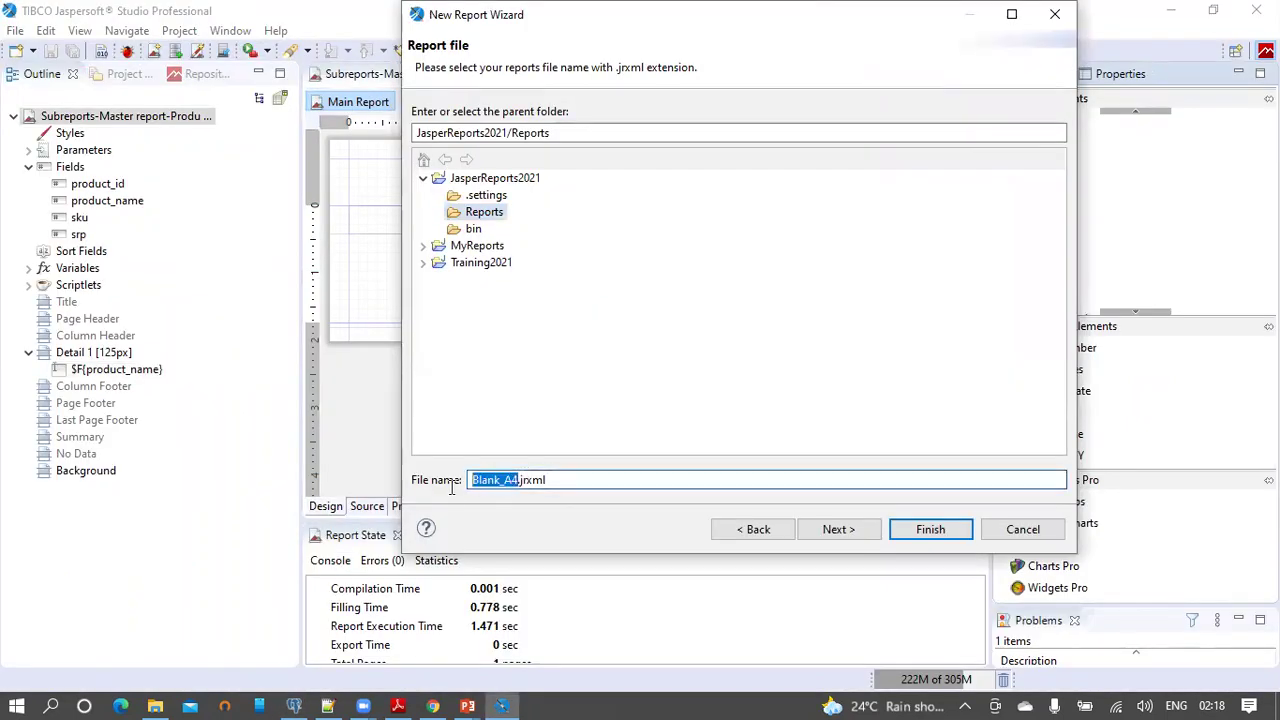
pyautogui.hotkey('ctrl', 'v')
pyautogui.click(838, 529)
# - Set the new report's data adapter to foodmart - Database JDBC Connection
pyautogui.click(607, 113)
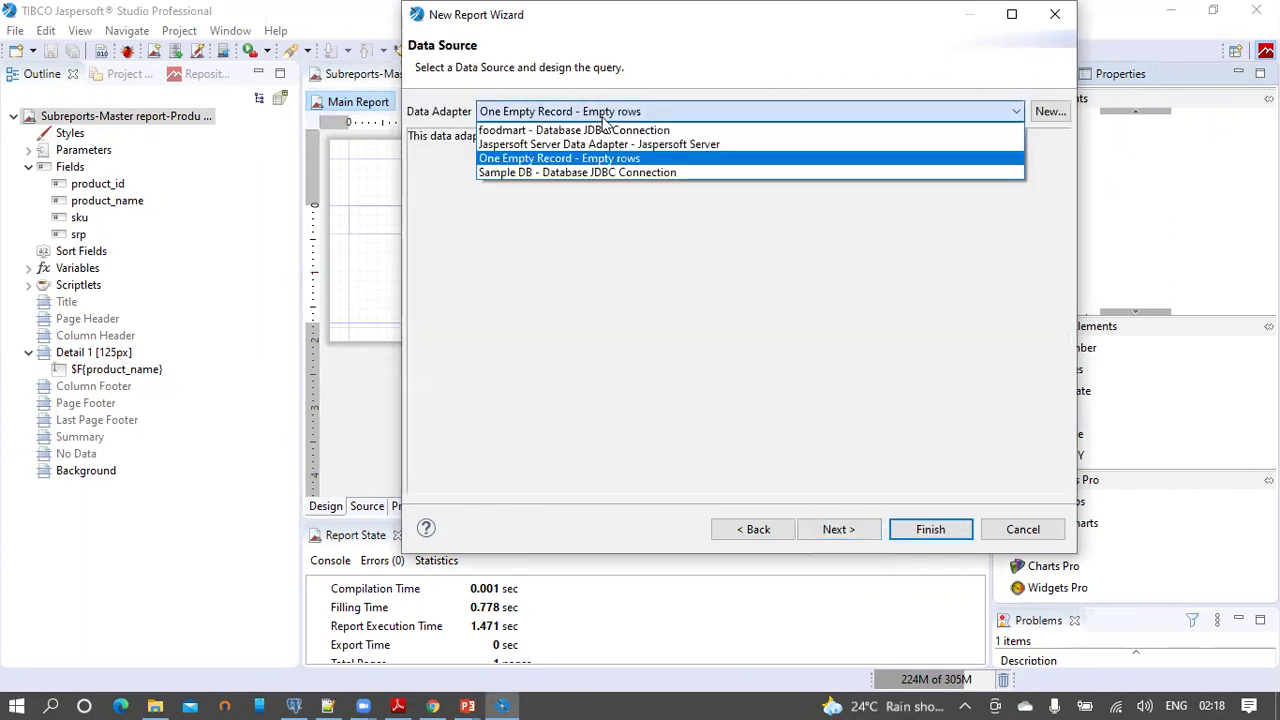
pyautogui.click(590, 129)
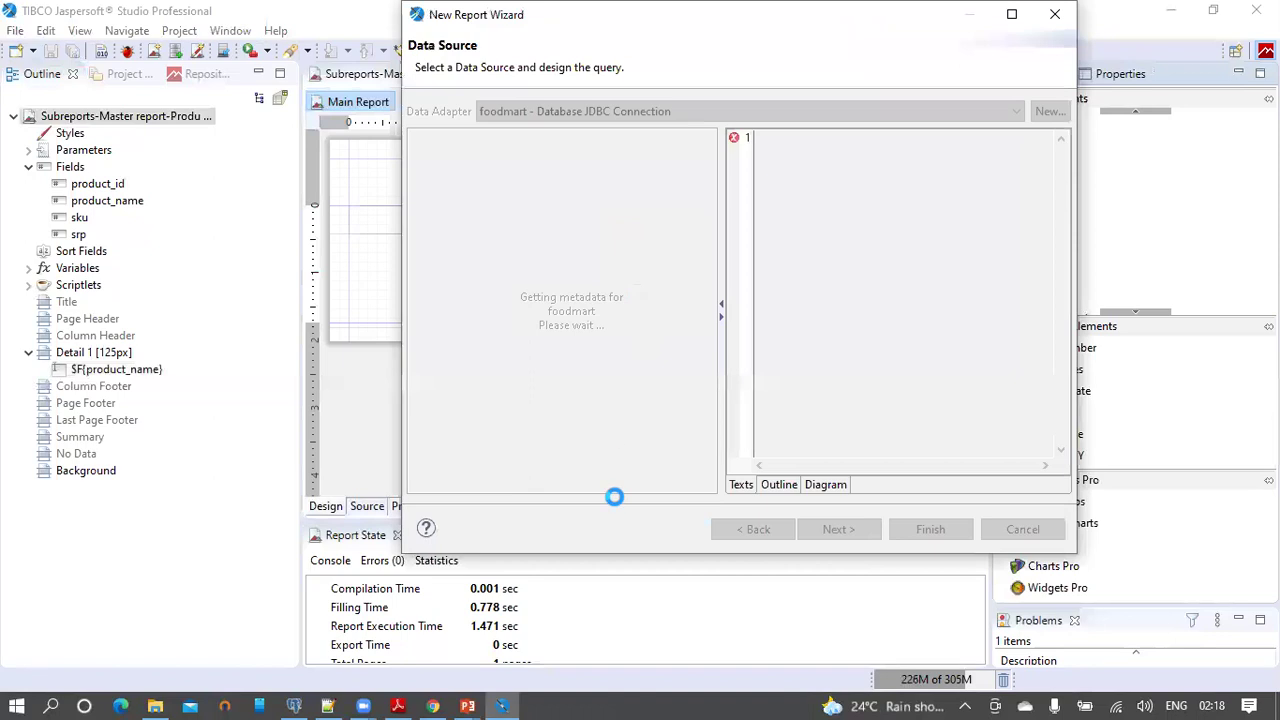
# - Switch to pgAdmin and remove the trailing comma after units_per_case in the product details query
pyautogui.click(294, 706)
pyautogui.click(480, 366)
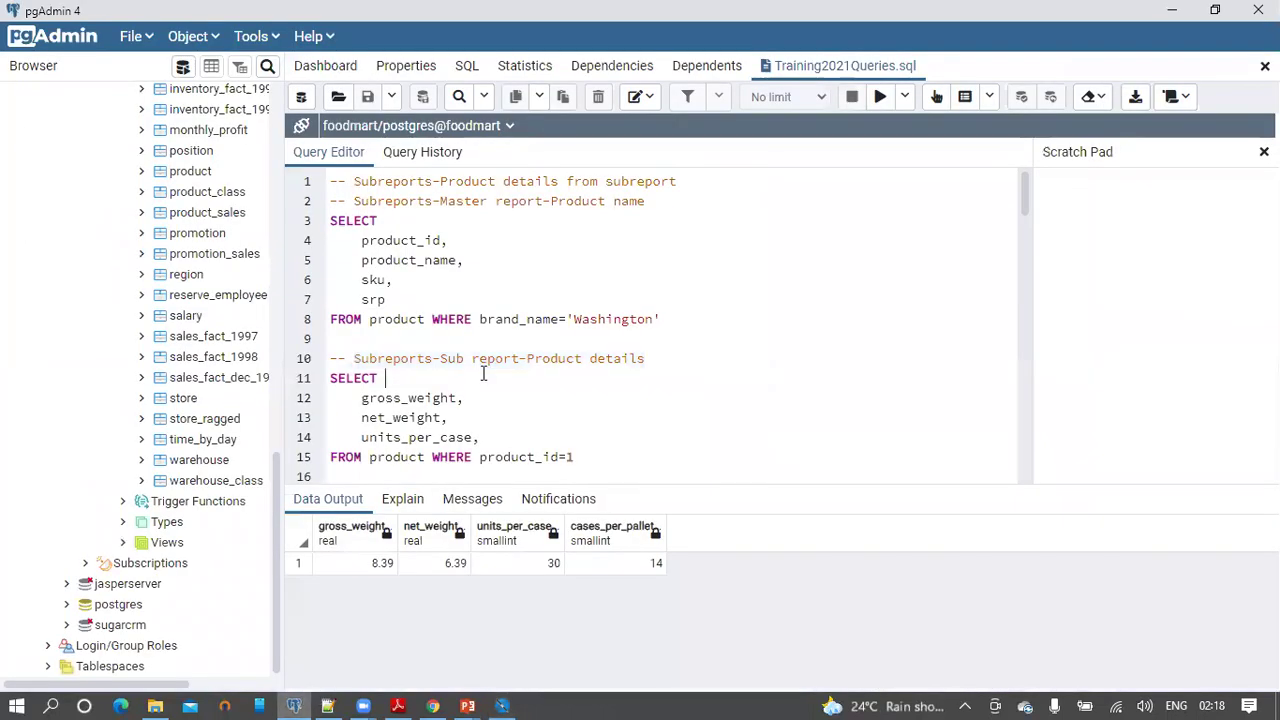
pyautogui.scroll(-3, 486, 371)
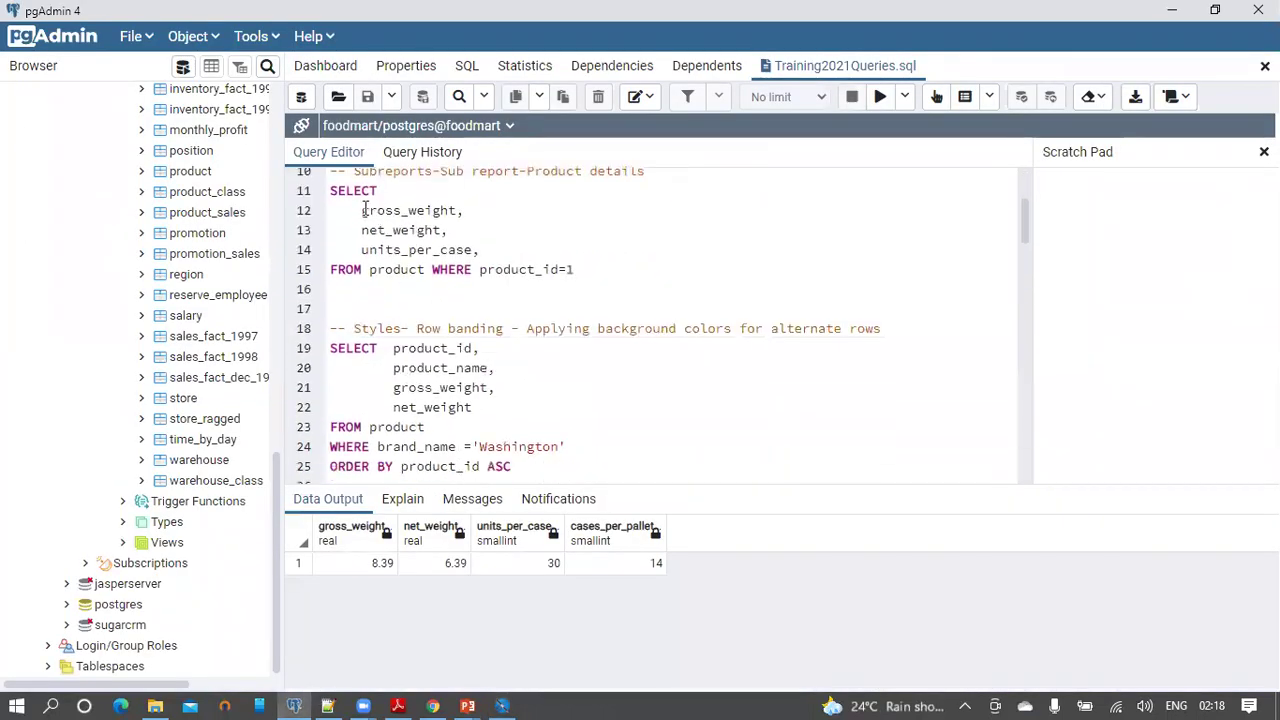
pyautogui.moveTo(363, 210); pyautogui.dragTo(464, 210)
pyautogui.moveTo(350, 237); pyautogui.dragTo(478, 234)
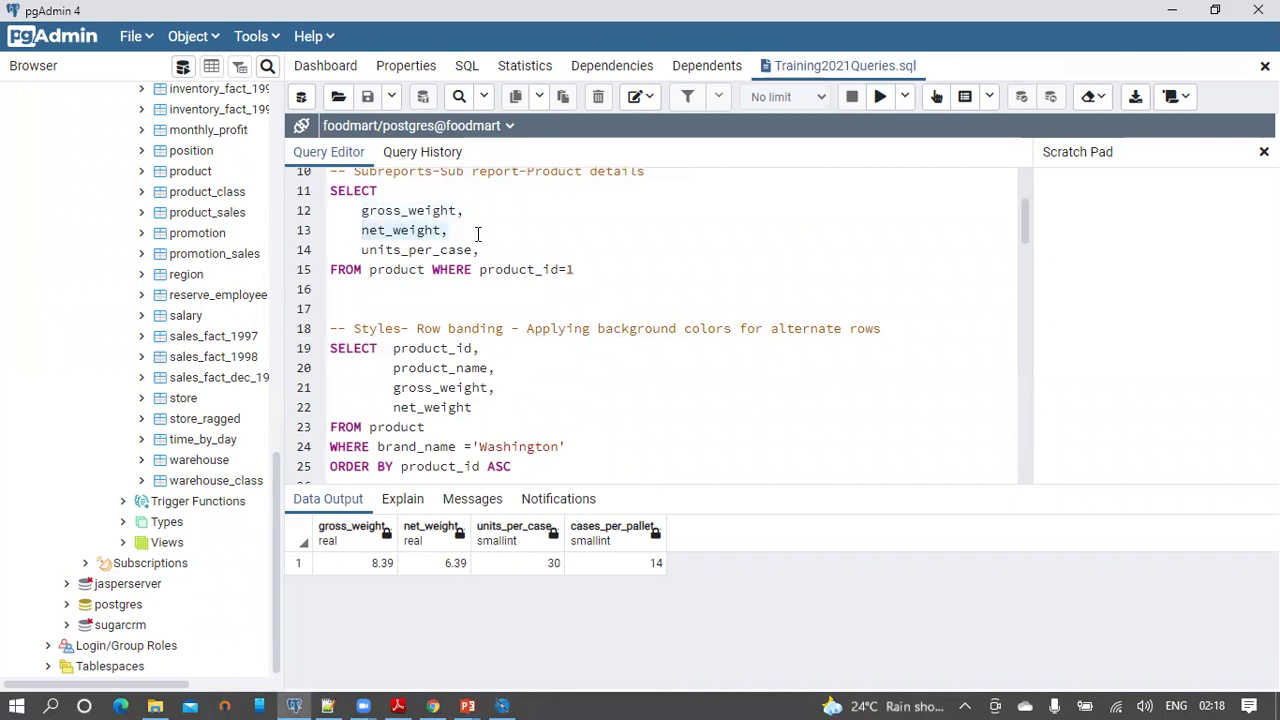
pyautogui.moveTo(616, 270); pyautogui.dragTo(333, 192)
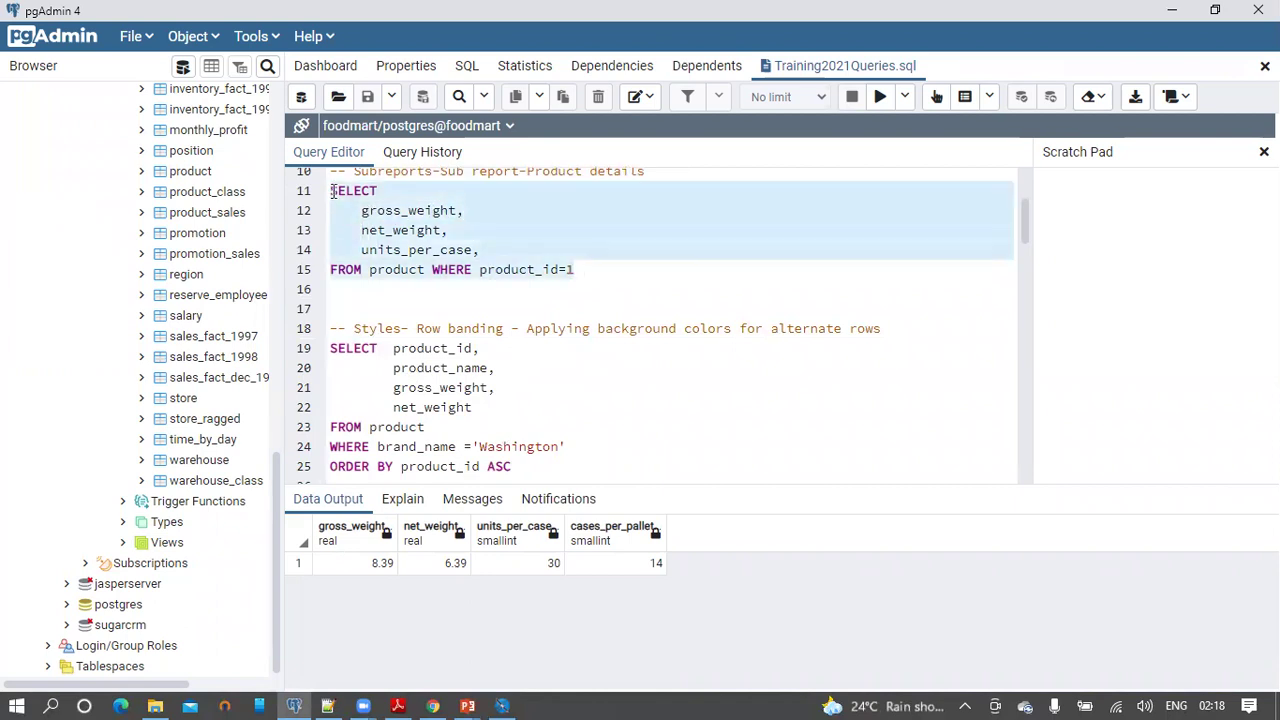
pyautogui.click(517, 248)
pyautogui.press('BackSpace')
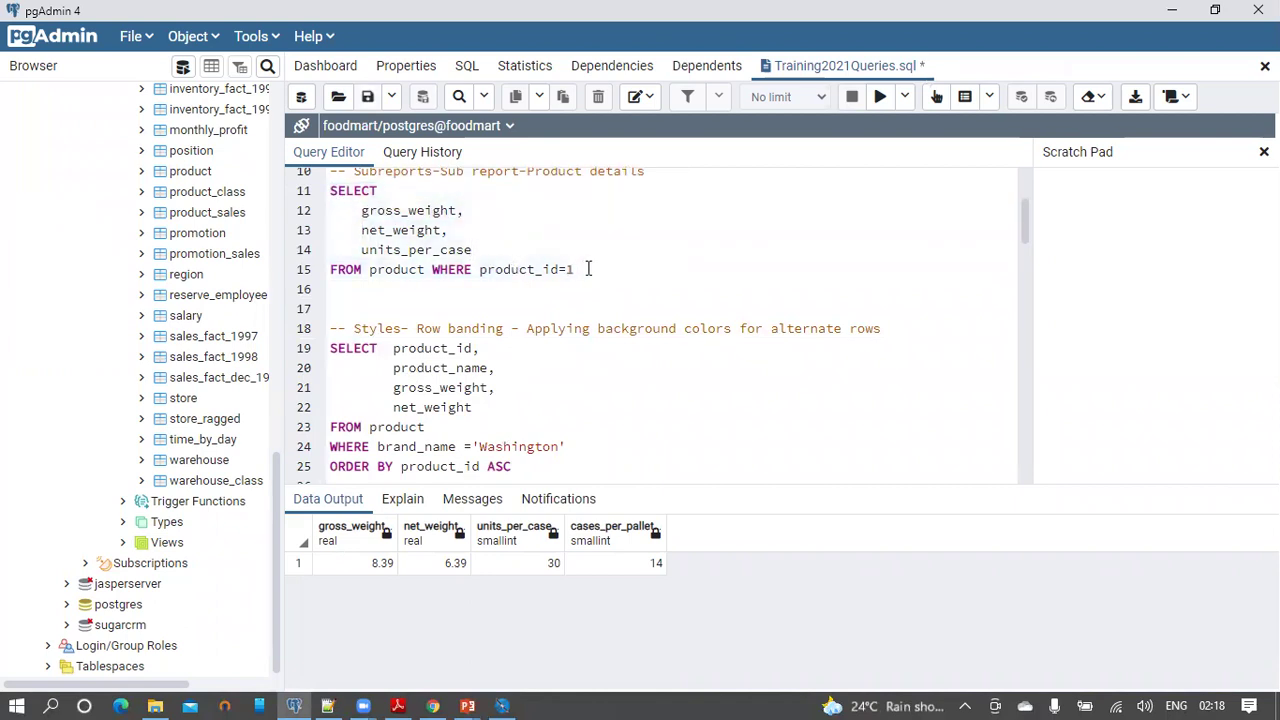
# - Copy the query selecting gross_weight, net_weight and units_per_case from product where product_id=1 into the new report's data source in Jaspersoft Studio
pyautogui.moveTo(330, 270); pyautogui.dragTo(314, 197)
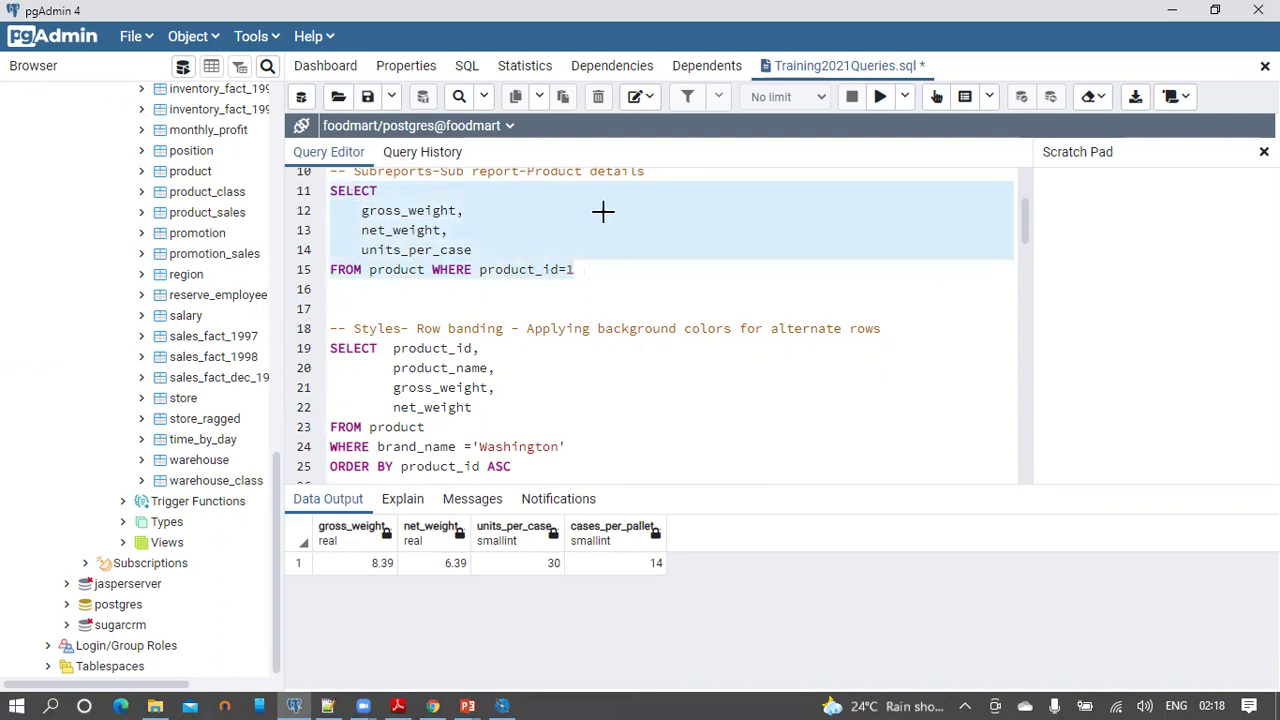
pyautogui.hotkey('alt', 'Tab')
pyautogui.write('SELECT   gross_weight,   net_weight,   units_per_case FROM product WHERE product_id=1')
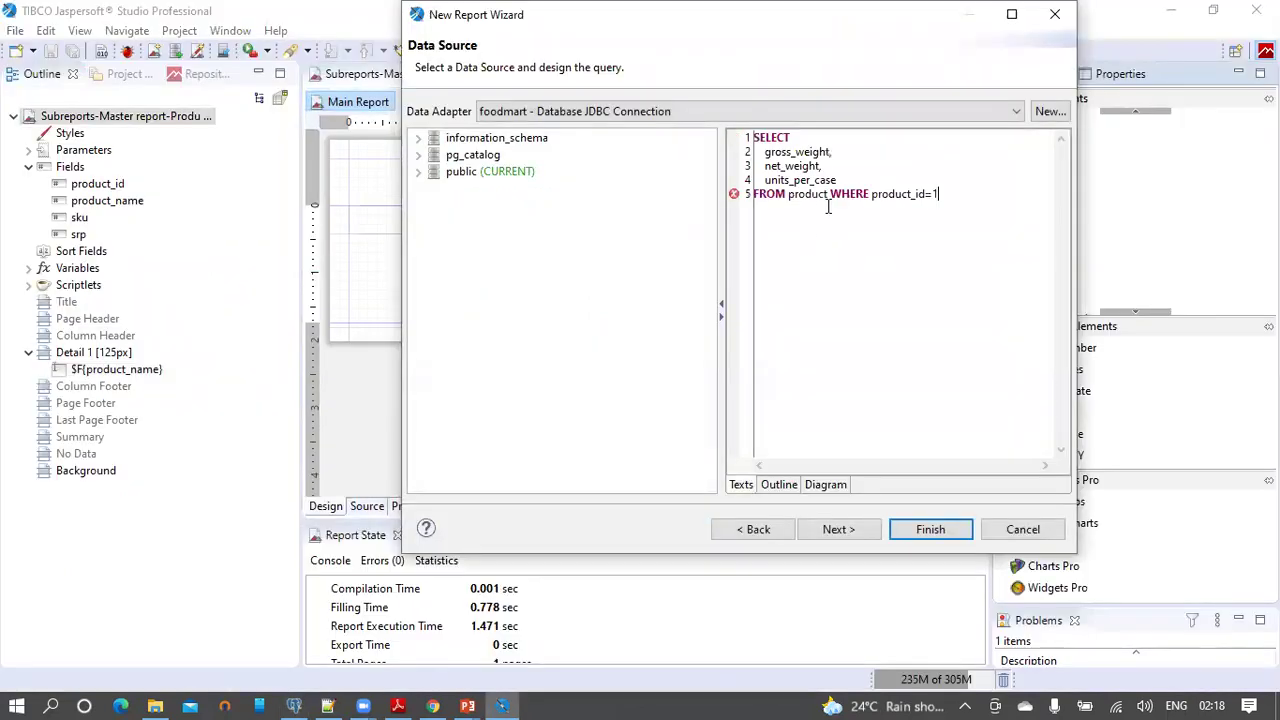
pyautogui.click(845, 535)
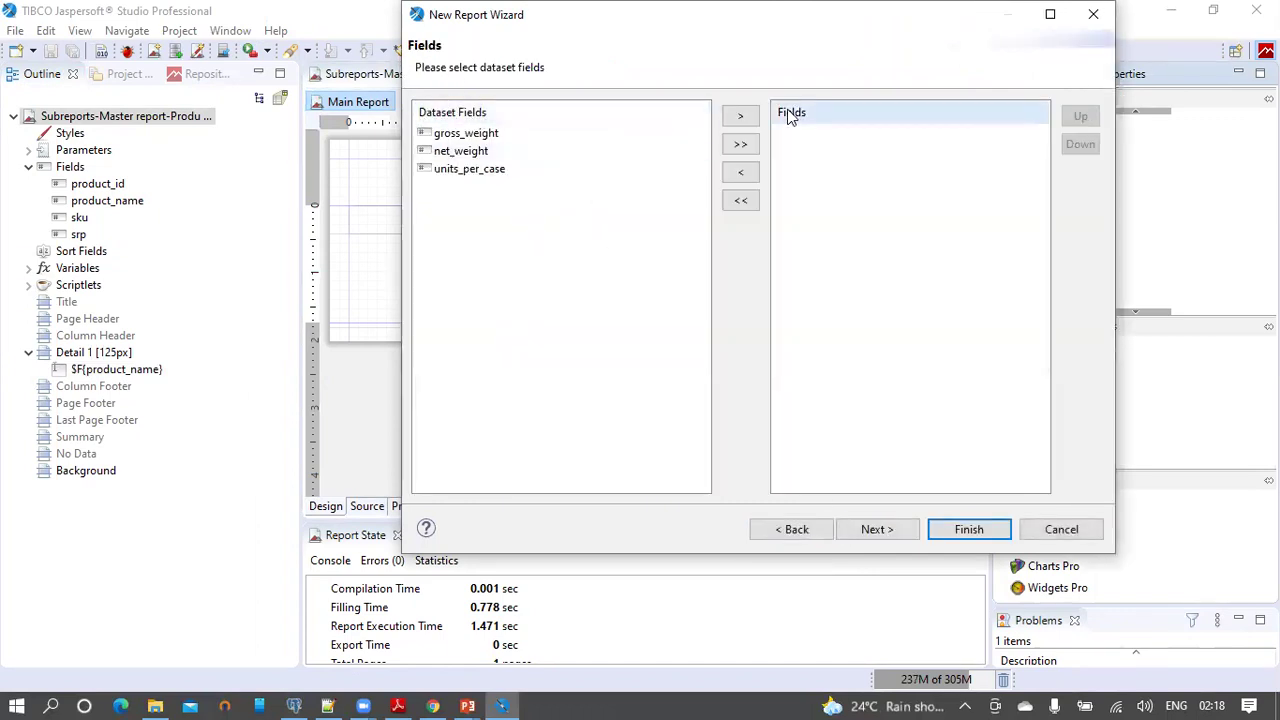
# - Include all dataset fields (gross_weight, net_weight, units_per_case) in the new report, without grouping
pyautogui.click(741, 145)
pyautogui.click(869, 529)
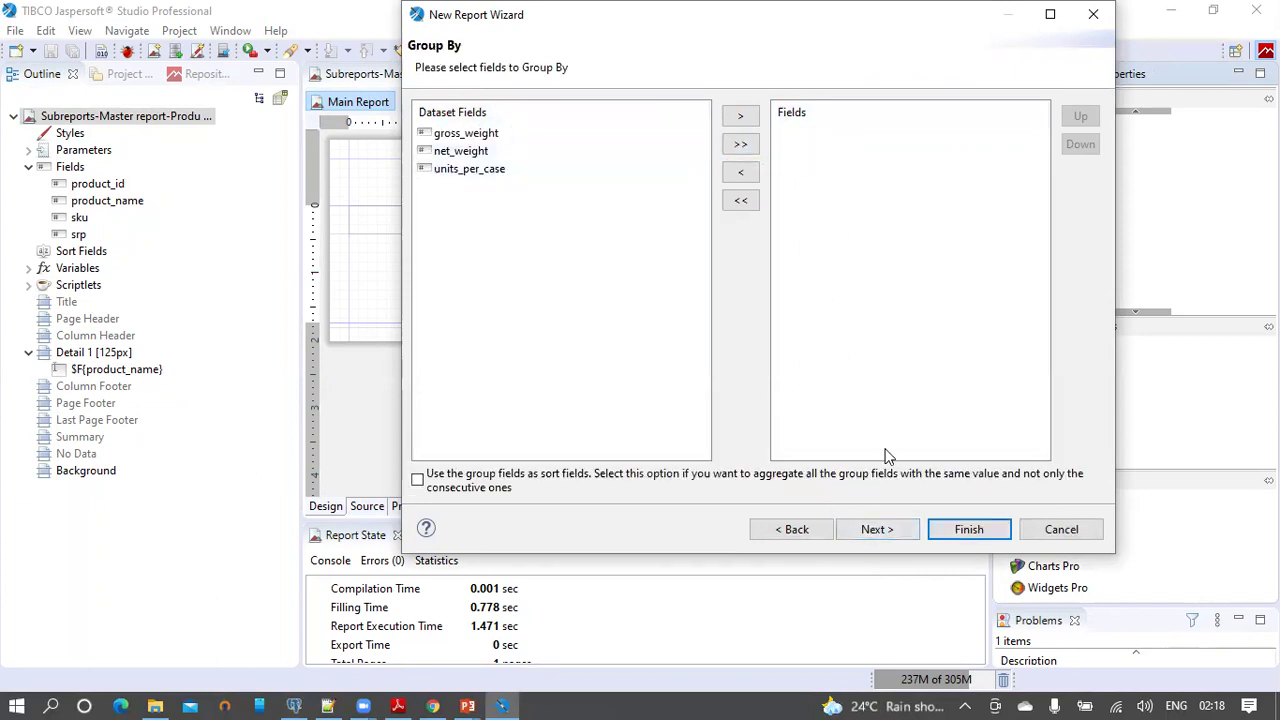
pyautogui.click(877, 529)
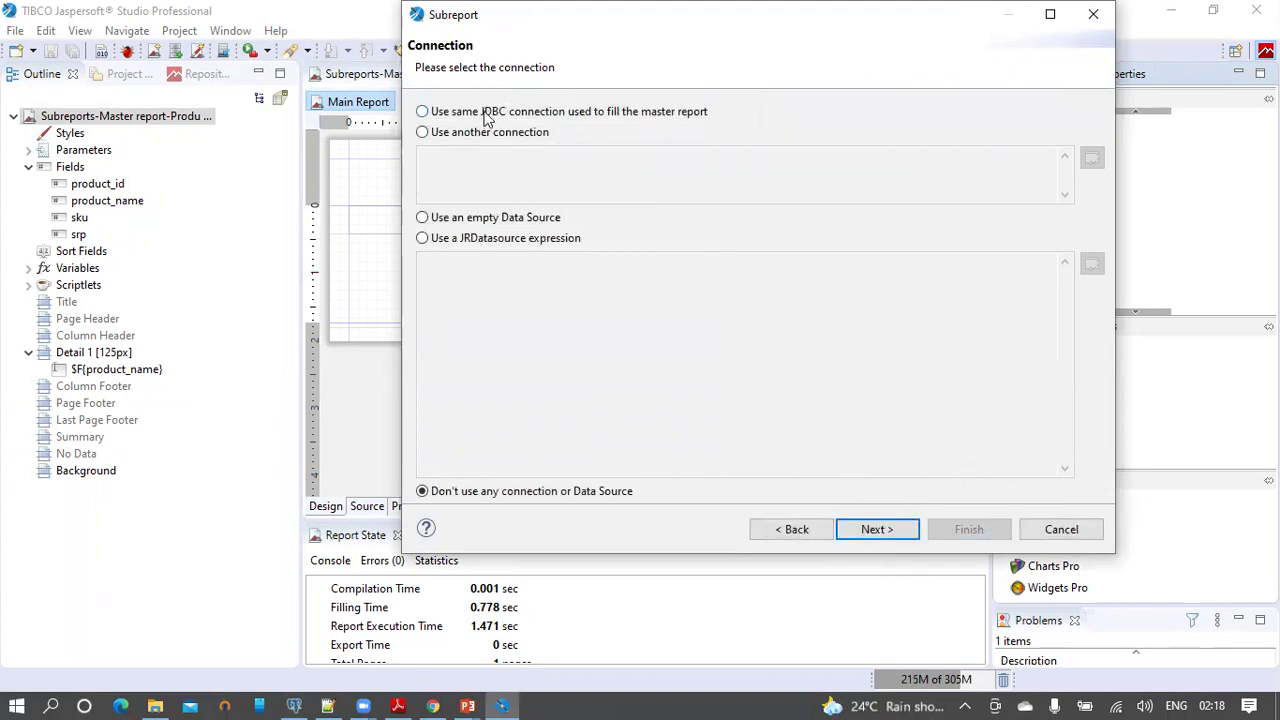
# - Create the subreport with the same JDBC connection as the master report and no dataset parameters, and show its fields in the outline
pyautogui.click(479, 113)
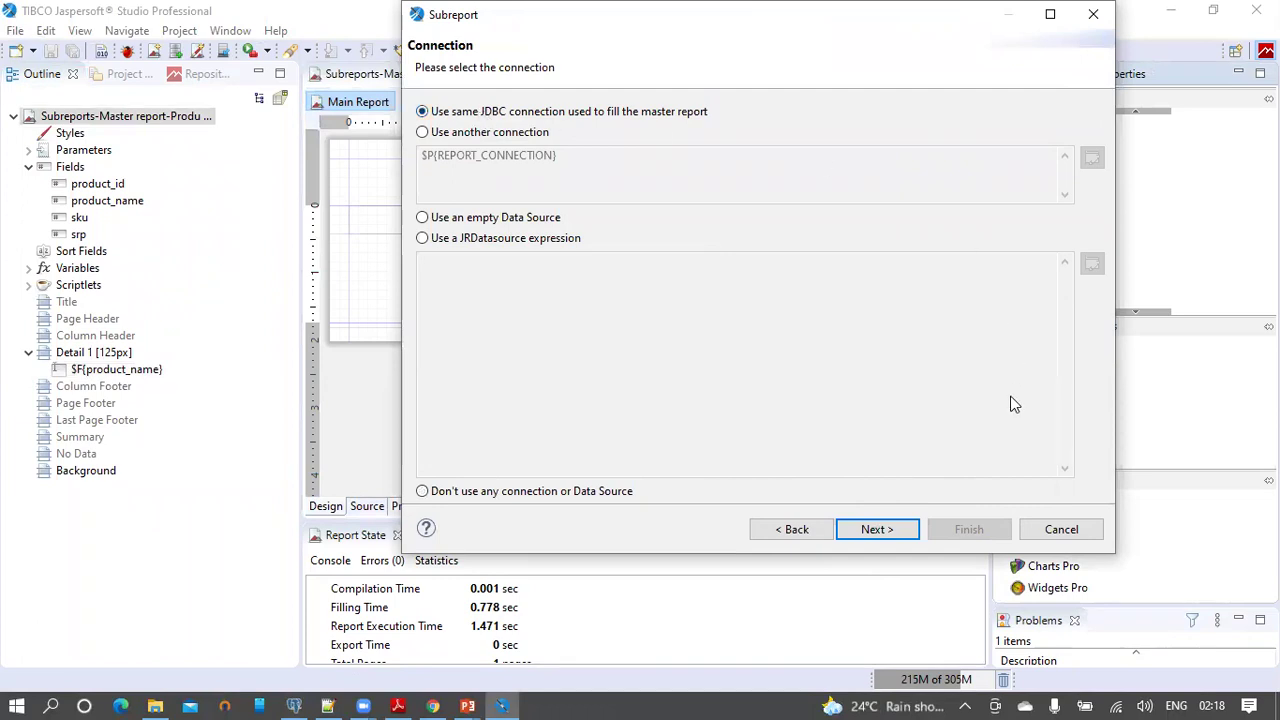
pyautogui.click(885, 531)
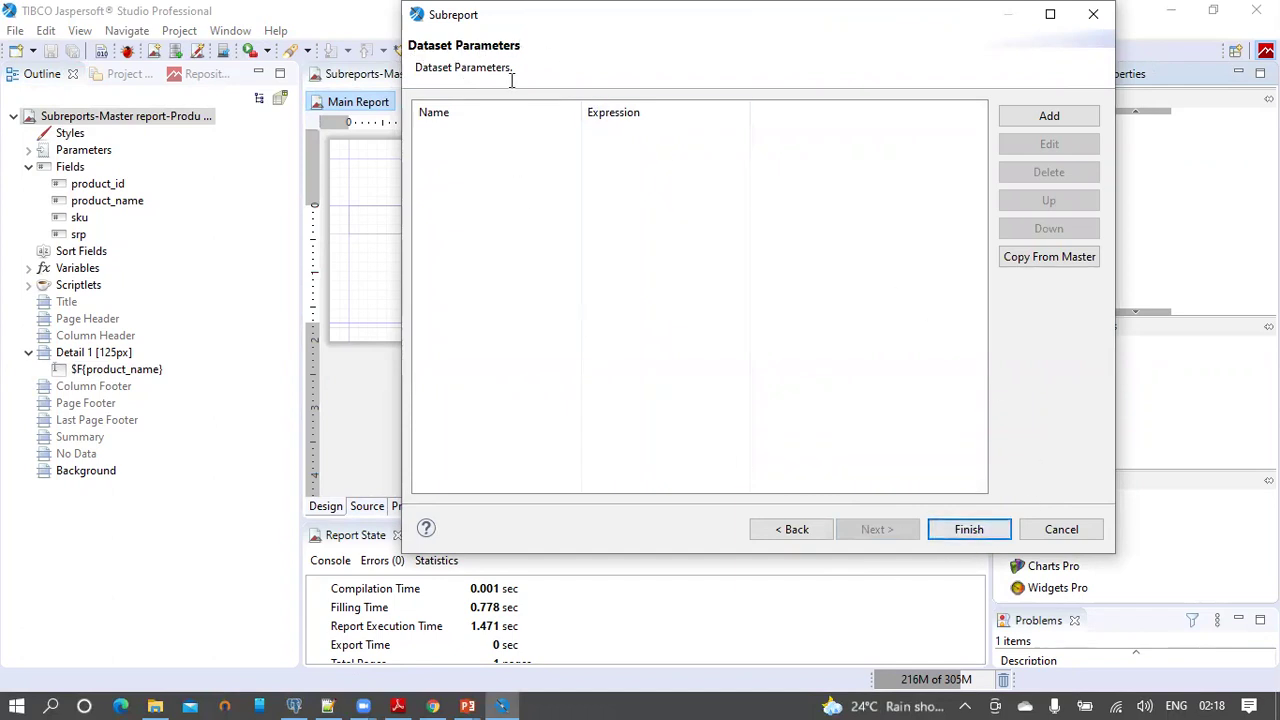
pyautogui.click(968, 529)
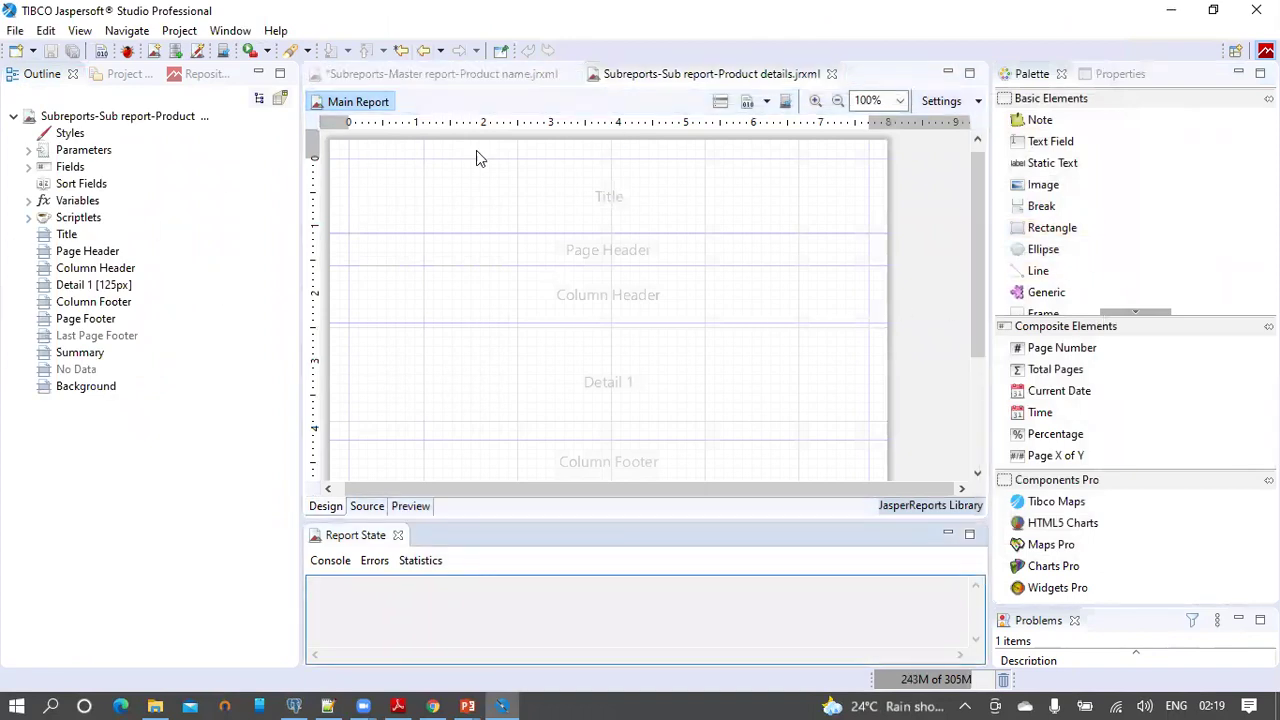
pyautogui.click(29, 167)
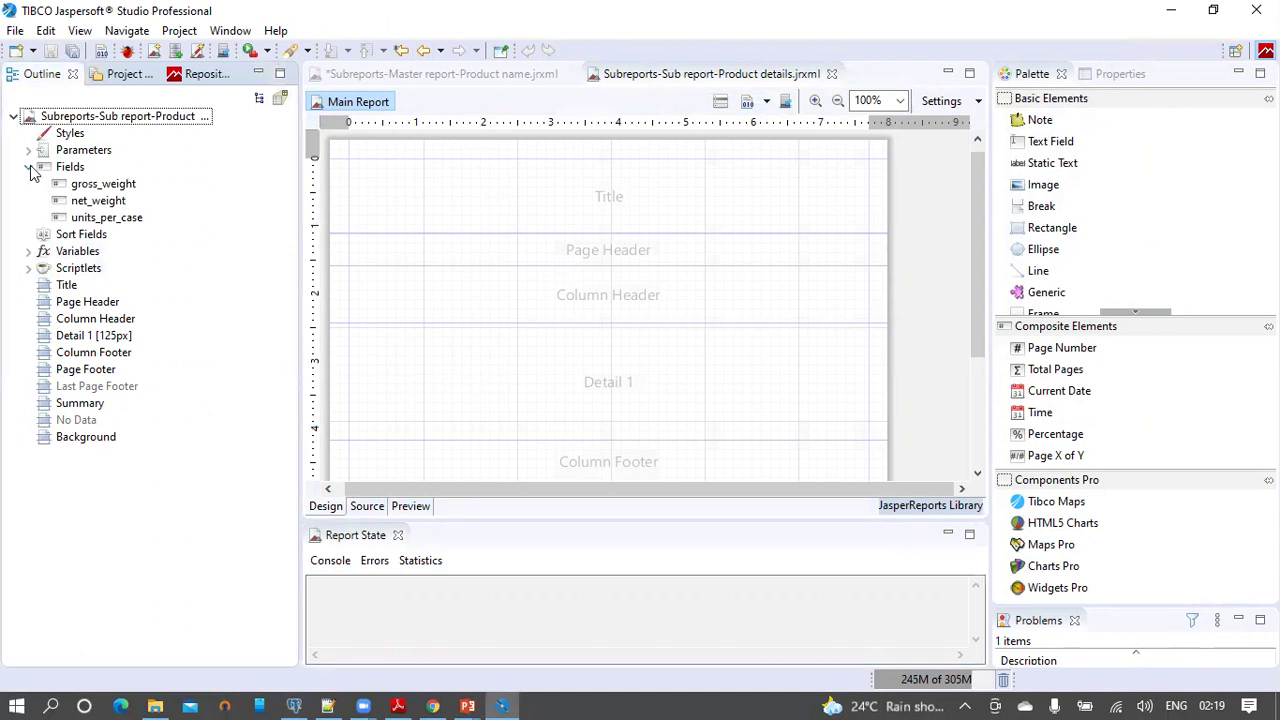
# - Delete the subreport's Title, Page Header, Column Header, Column Footer, Page Footer and Summary bands, keeping Detail 1
pyautogui.click(29, 167)
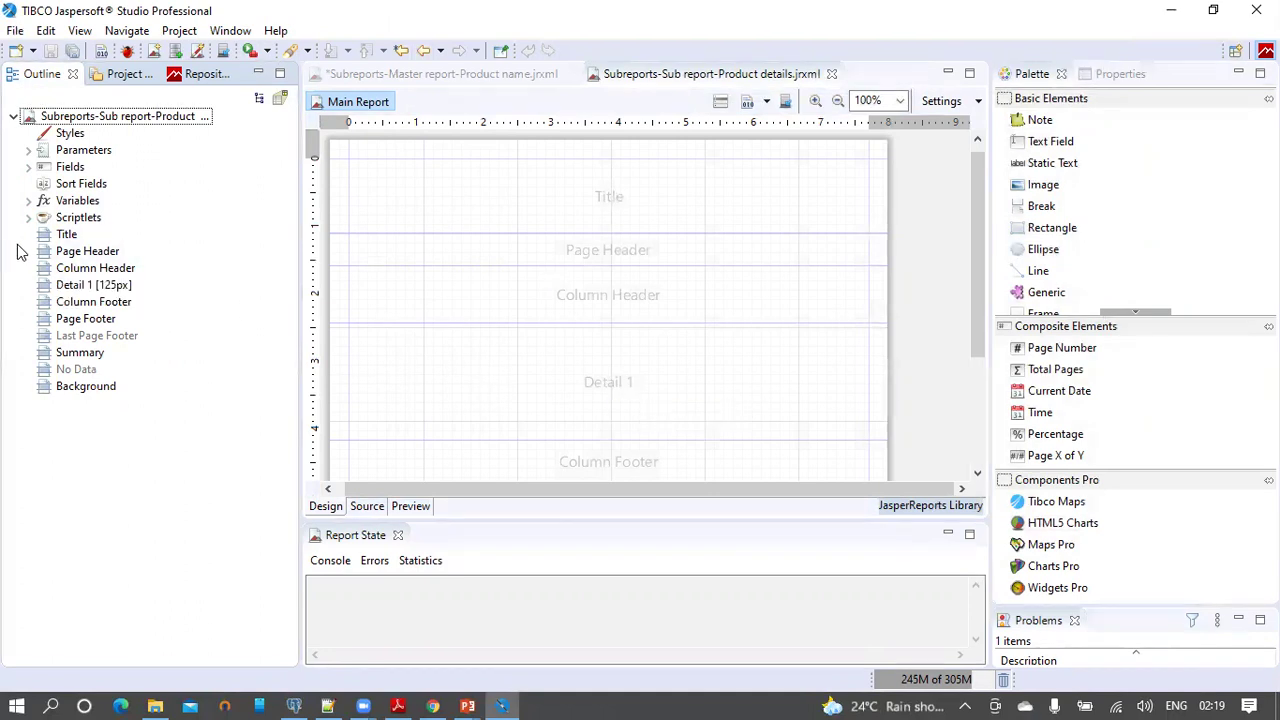
pyautogui.click(66, 234)
pyautogui.keyDown('shift'); pyautogui.click(87, 251); pyautogui.keyUp('shift')
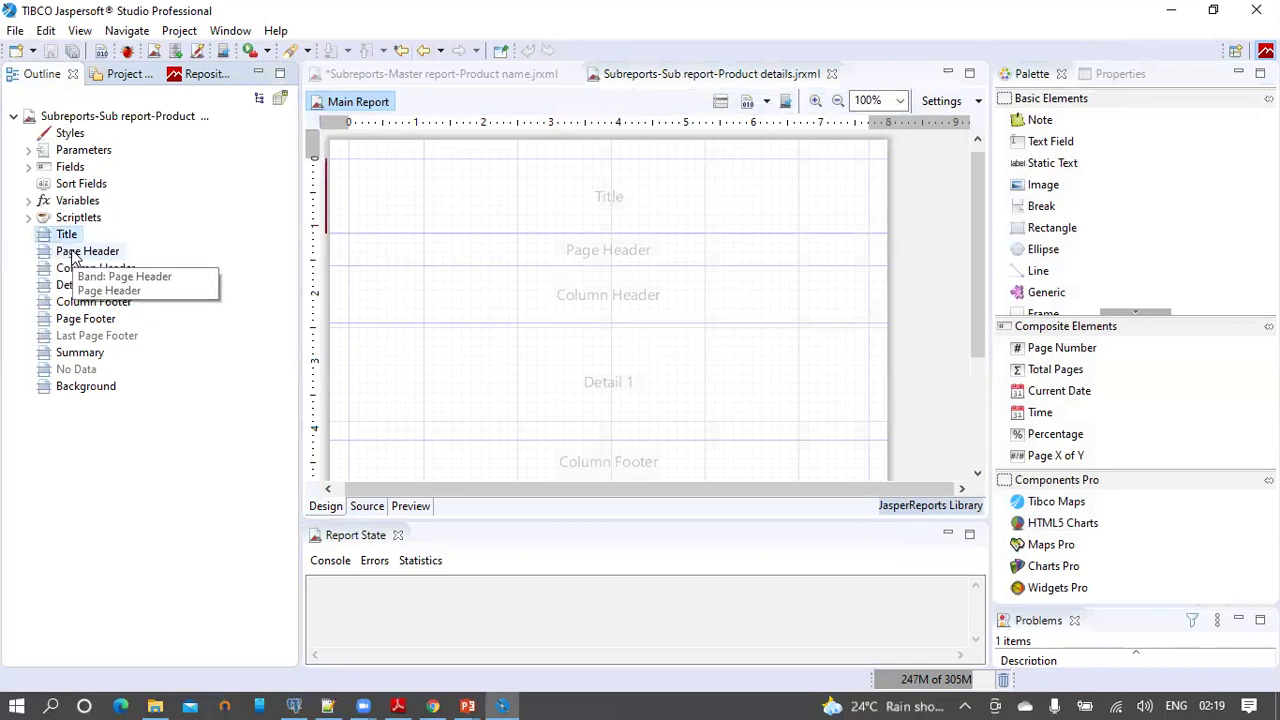
pyautogui.keyDown('shift'); pyautogui.click(93, 301); pyautogui.keyUp('shift')
pyautogui.keyDown('shift'); pyautogui.click(99, 320); pyautogui.keyUp('shift')
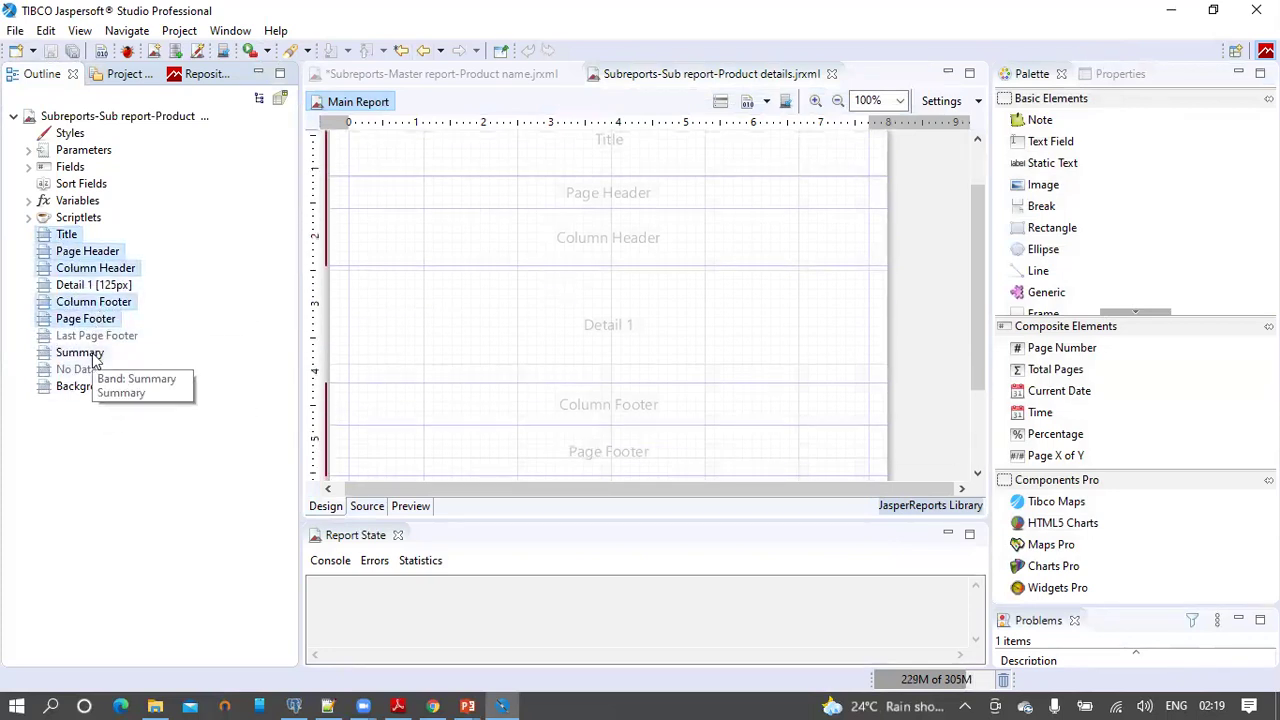
pyautogui.keyDown('shift'); pyautogui.click(92, 356); pyautogui.keyUp('shift')
pyautogui.rightClick(95, 358)
pyautogui.click(140, 413)
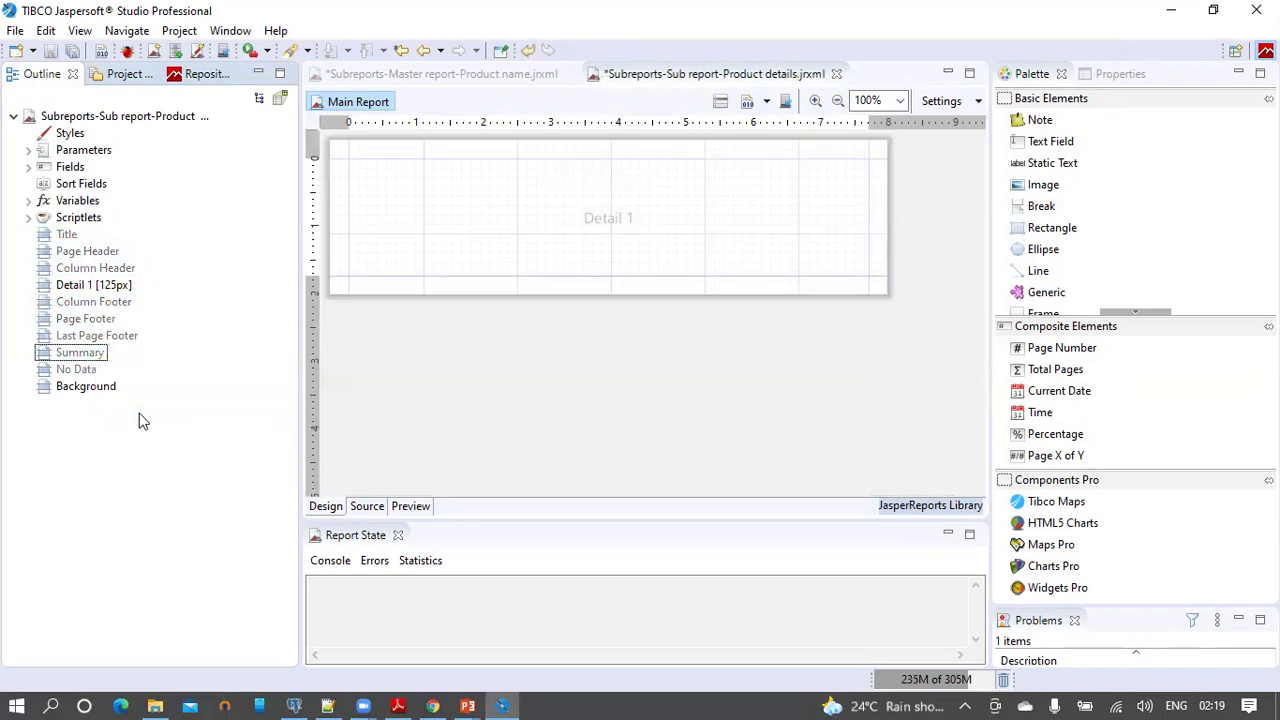
# - Set all four margins of the subreport's page format to 0 pixels
pyautogui.click(100, 117)
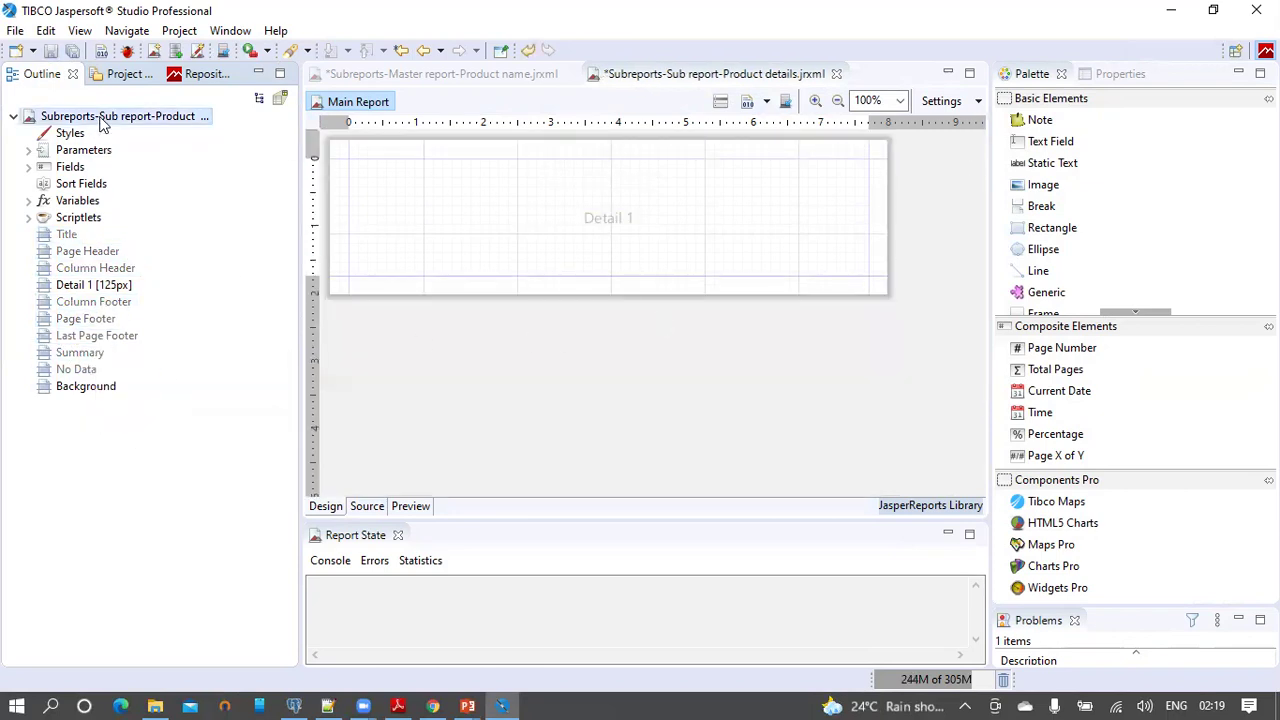
pyautogui.click(1120, 74)
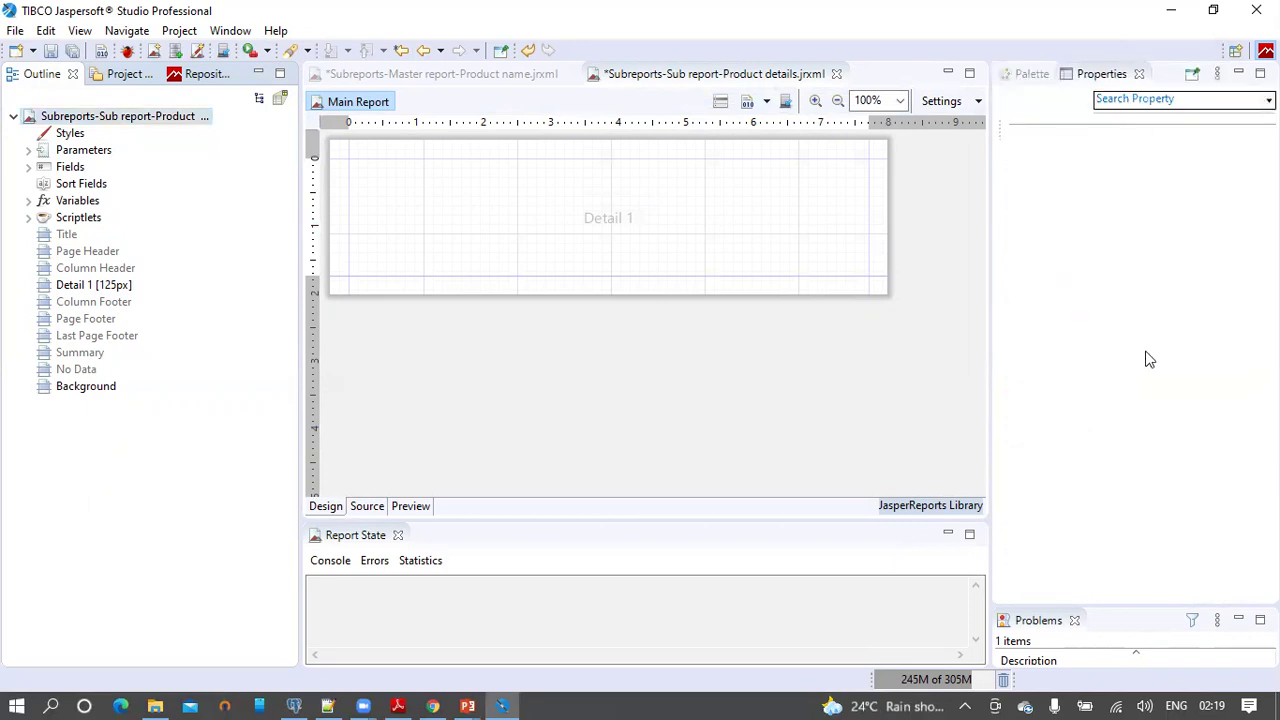
pyautogui.scroll(-5, 1131, 532)
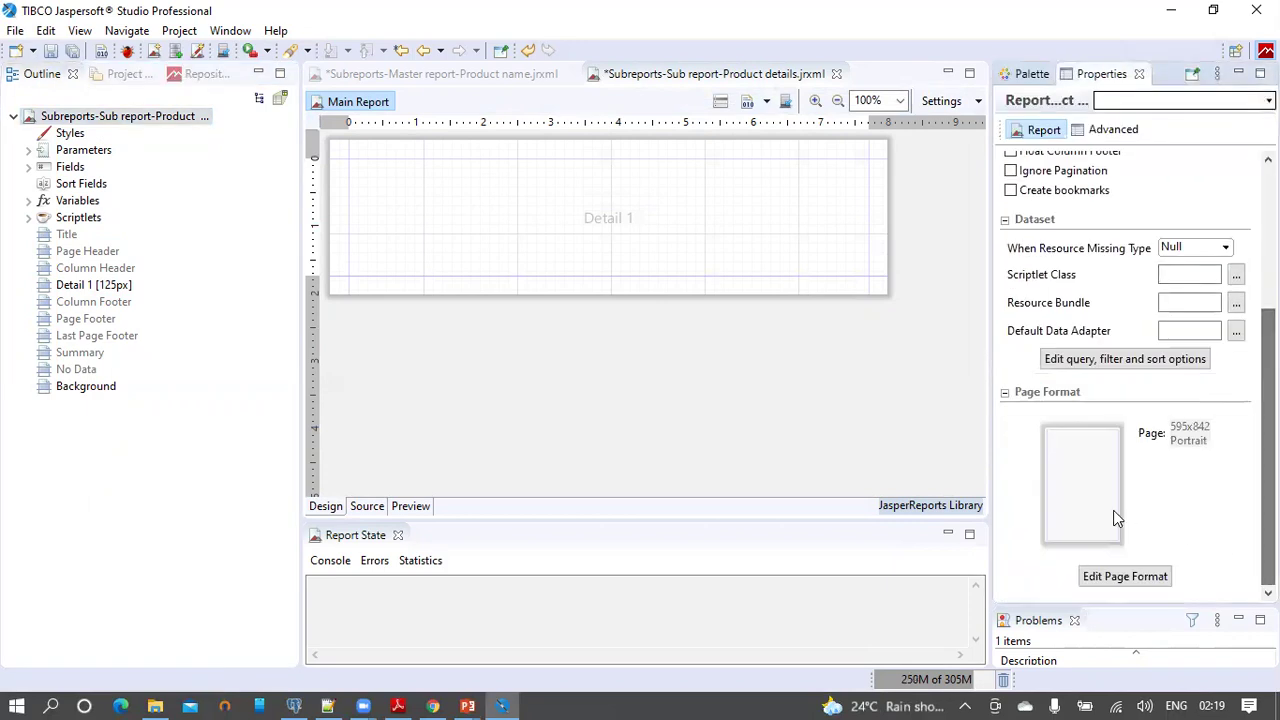
pyautogui.click(1057, 486)
pyautogui.doubleClick(521, 324)
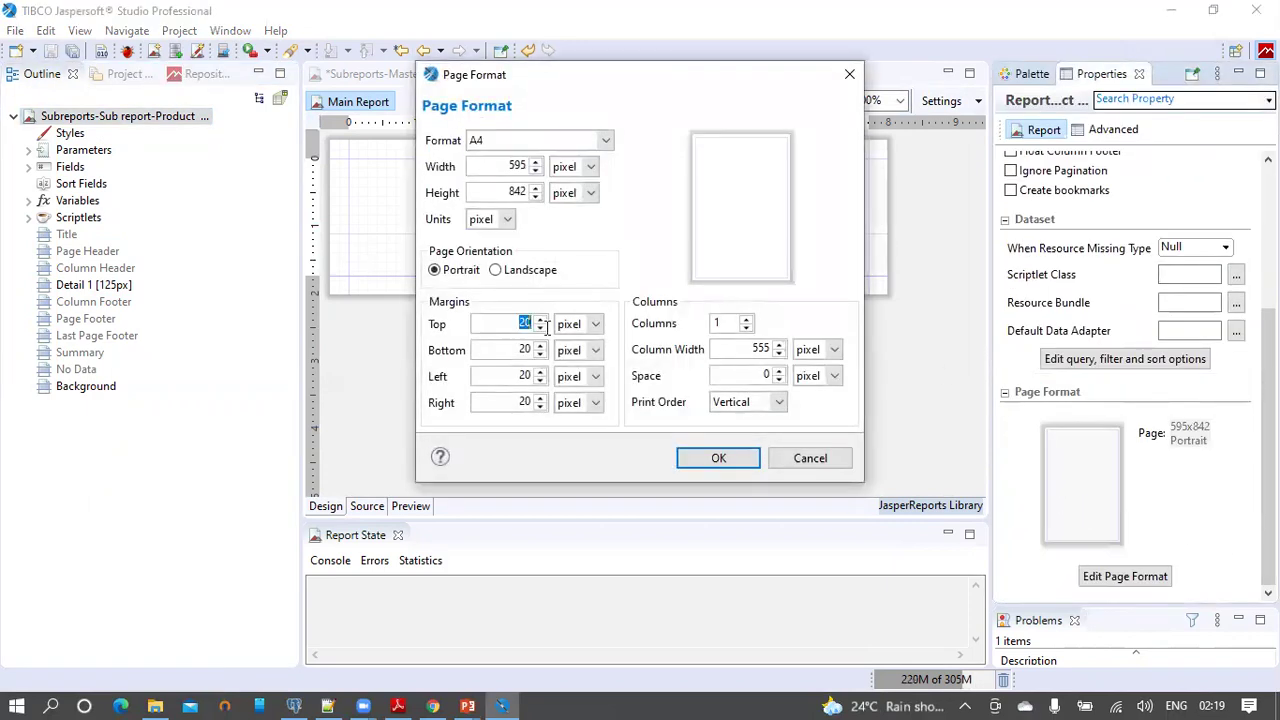
pyautogui.write('0')
pyautogui.doubleClick(522, 350)
pyautogui.write('00')
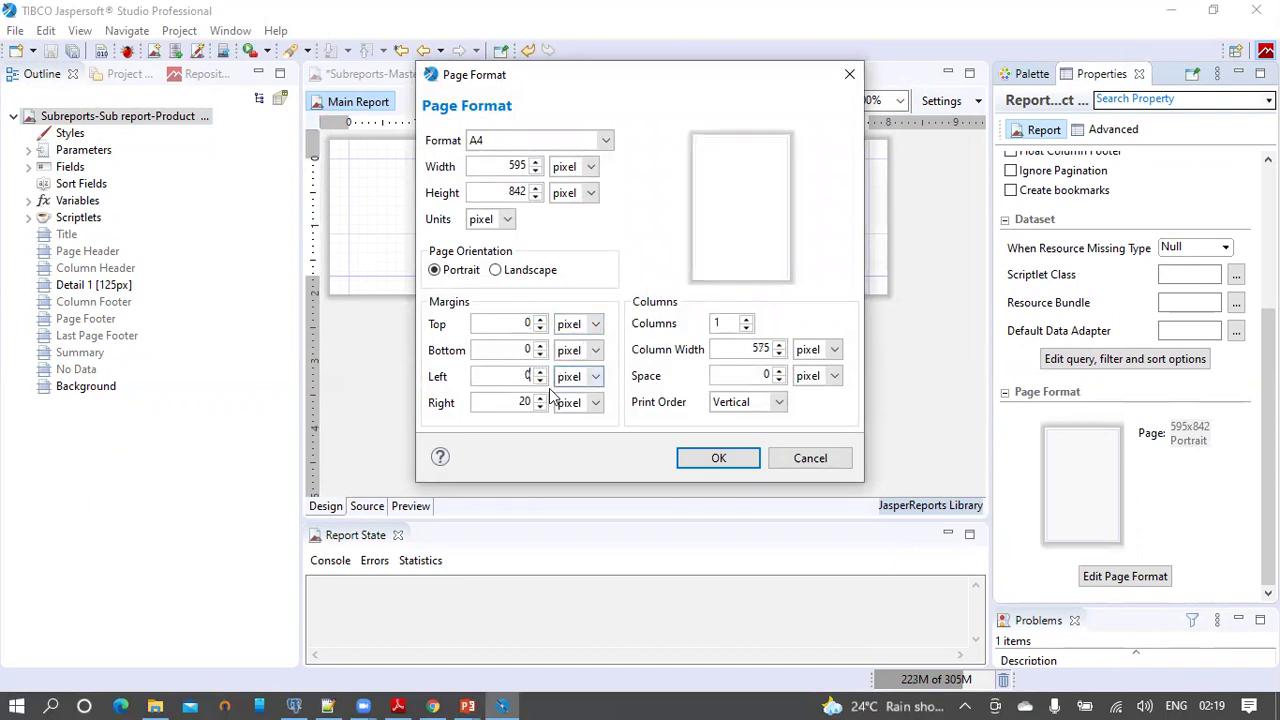
pyautogui.doubleClick(518, 401)
pyautogui.write('0')
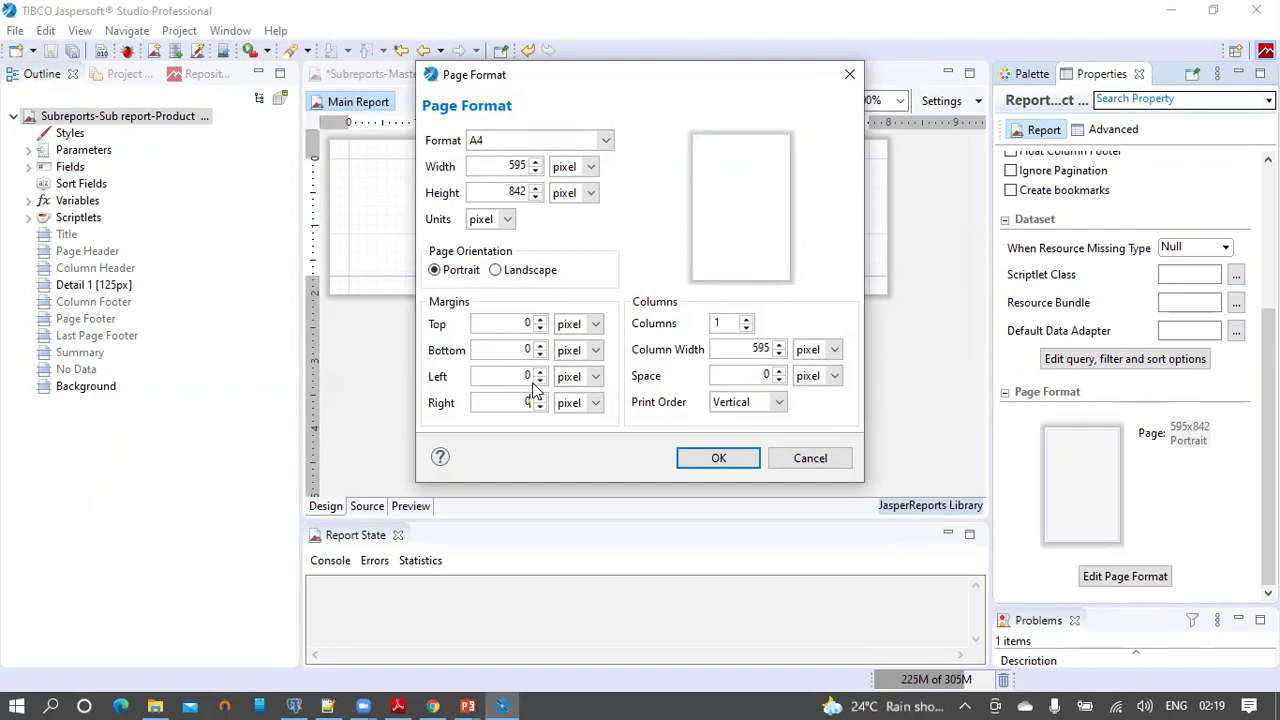
pyautogui.click(716, 458)
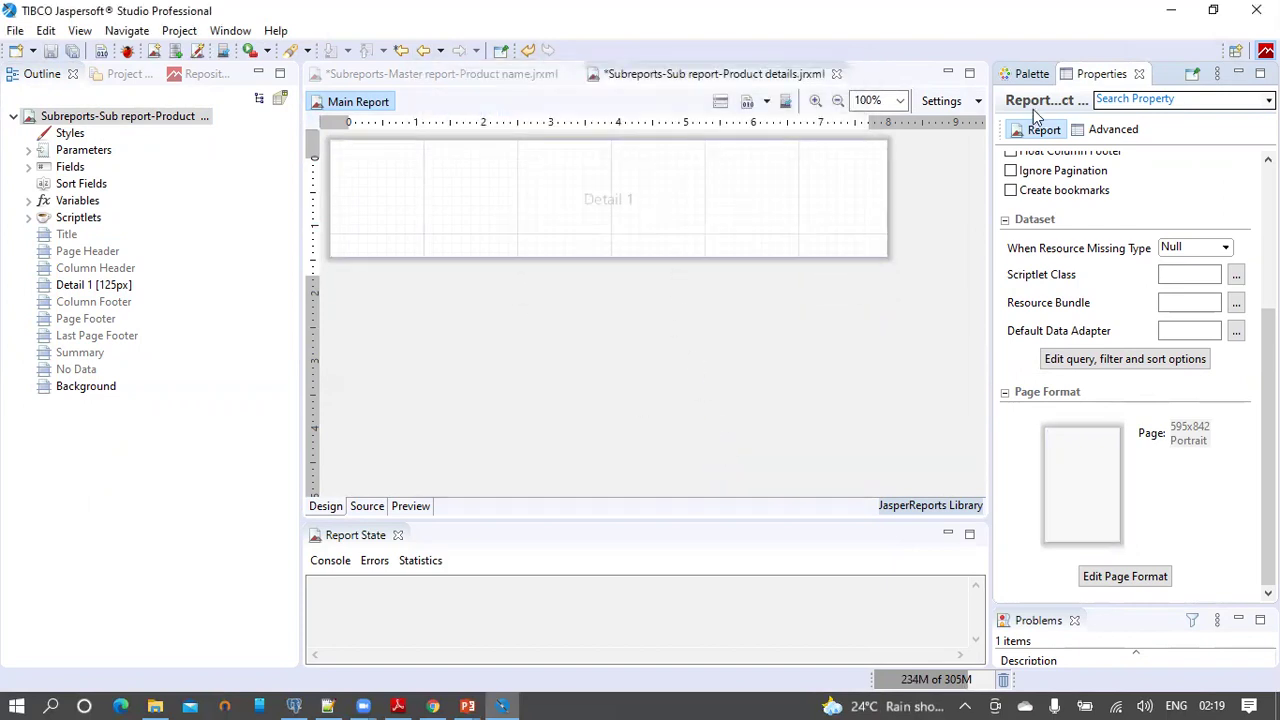
# - Place the gross_weight, net_weight and units_per_case fields together in the Detail 1 band
pyautogui.click(28, 167)
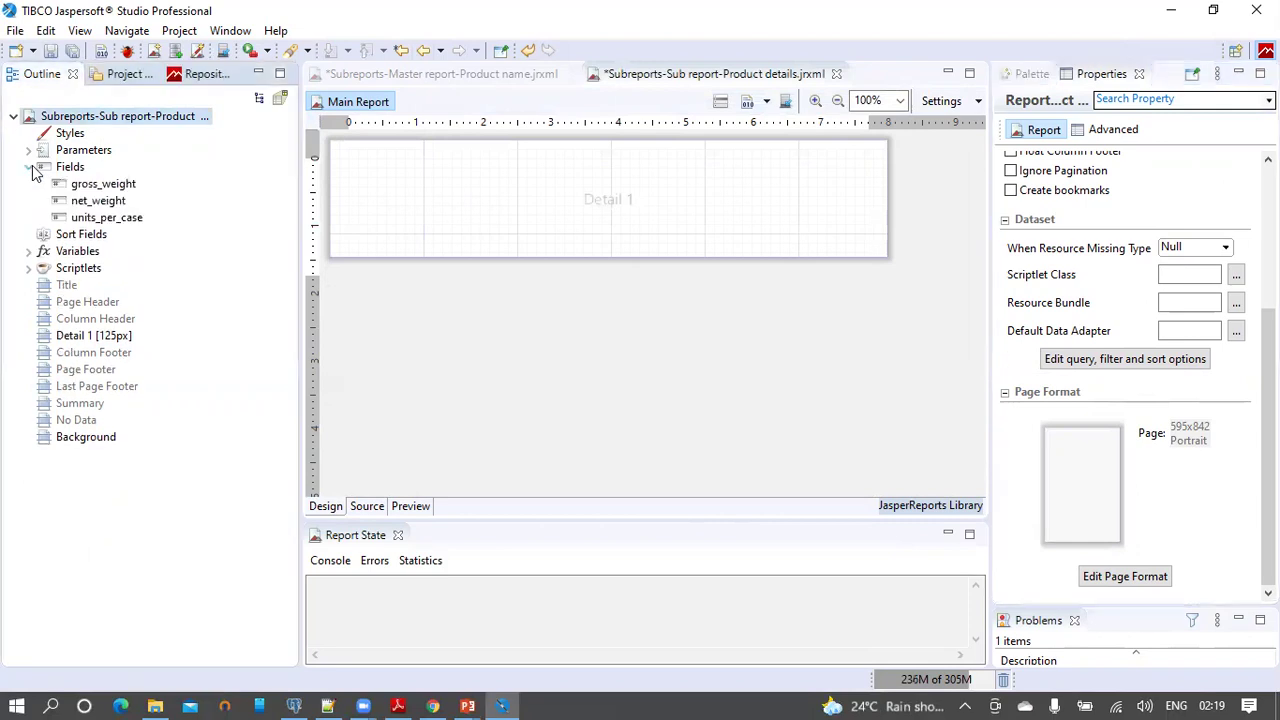
pyautogui.click(80, 185)
pyautogui.keyDown('ctrl'); pyautogui.click(86, 204); pyautogui.keyUp('ctrl')
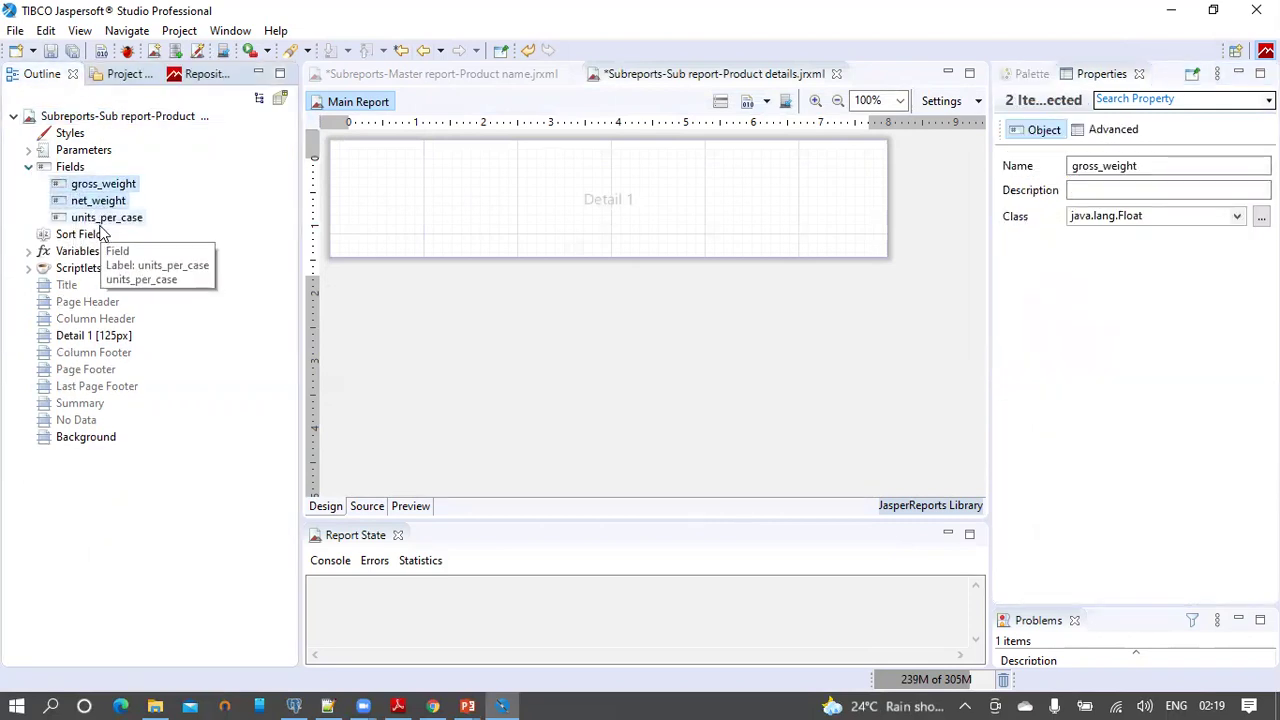
pyautogui.keyDown('ctrl'); pyautogui.click(107, 218); pyautogui.keyUp('ctrl')
pyautogui.moveTo(107, 218); pyautogui.dragTo(520, 164)
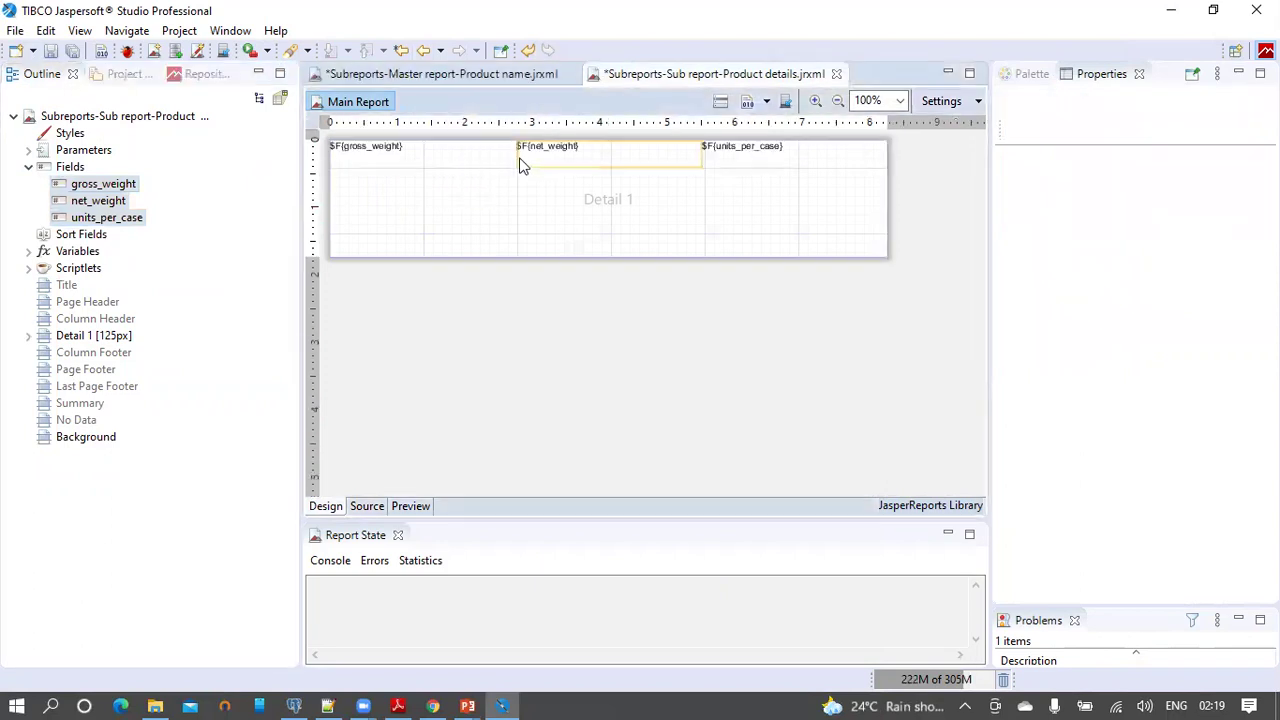
# - Stack the three fields vertically at the band's left edge, in order, and shrink the Detail 1 band to 90 px
pyautogui.click(597, 175)
pyautogui.moveTo(597, 166); pyautogui.dragTo(420, 195)
pyautogui.click(743, 163)
pyautogui.moveTo(743, 163); pyautogui.dragTo(368, 225)
pyautogui.click(560, 190)
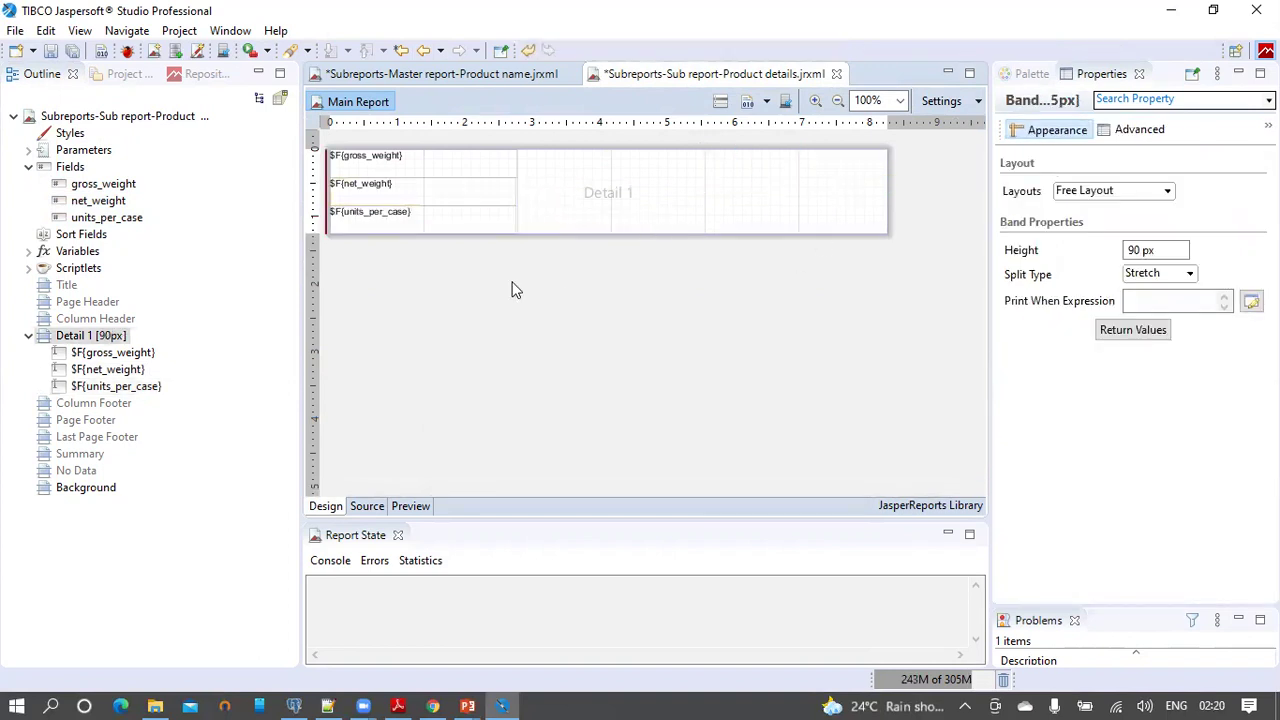
# - Set the width of the three stacked text fields to 100 px
pyautogui.click(463, 194)
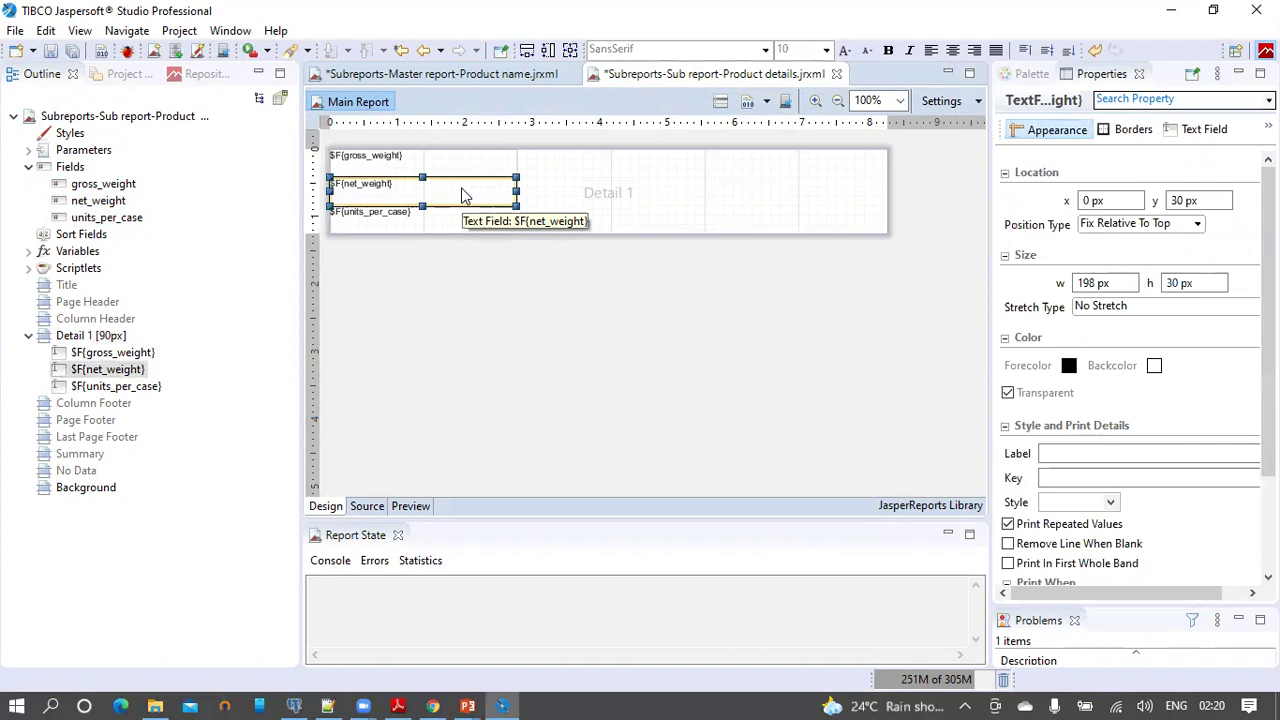
pyautogui.keyDown('shift'); pyautogui.click(470, 165); pyautogui.keyUp('shift')
pyautogui.keyDown('shift'); pyautogui.click(463, 207); pyautogui.keyUp('shift')
pyautogui.moveTo(517, 191); pyautogui.dragTo(446, 190)
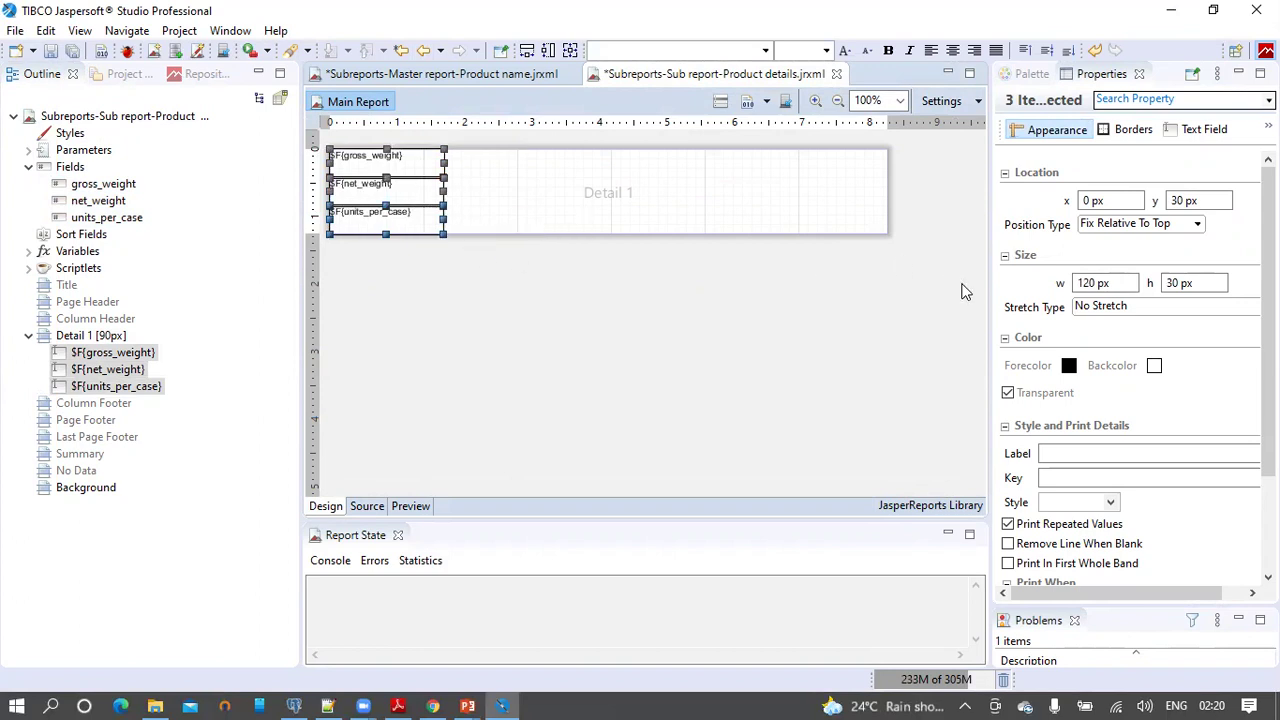
pyautogui.click(1085, 283)
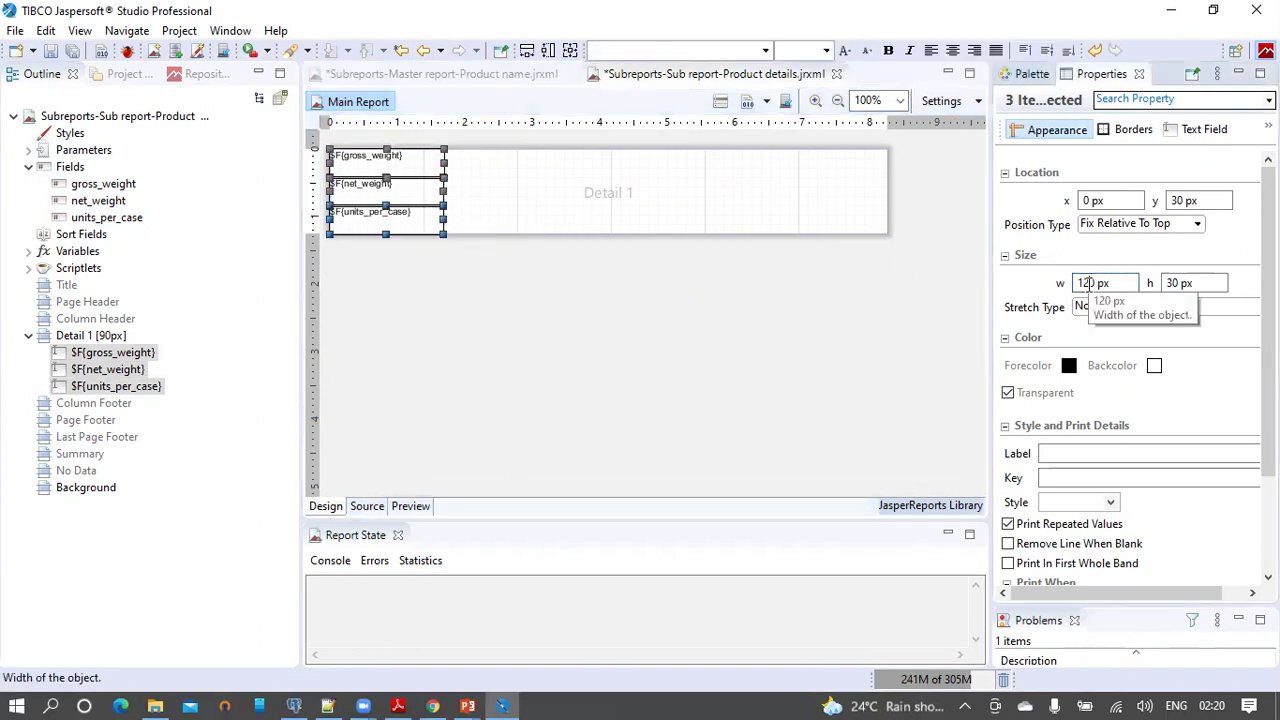
pyautogui.write('0')
pyautogui.press('Return')
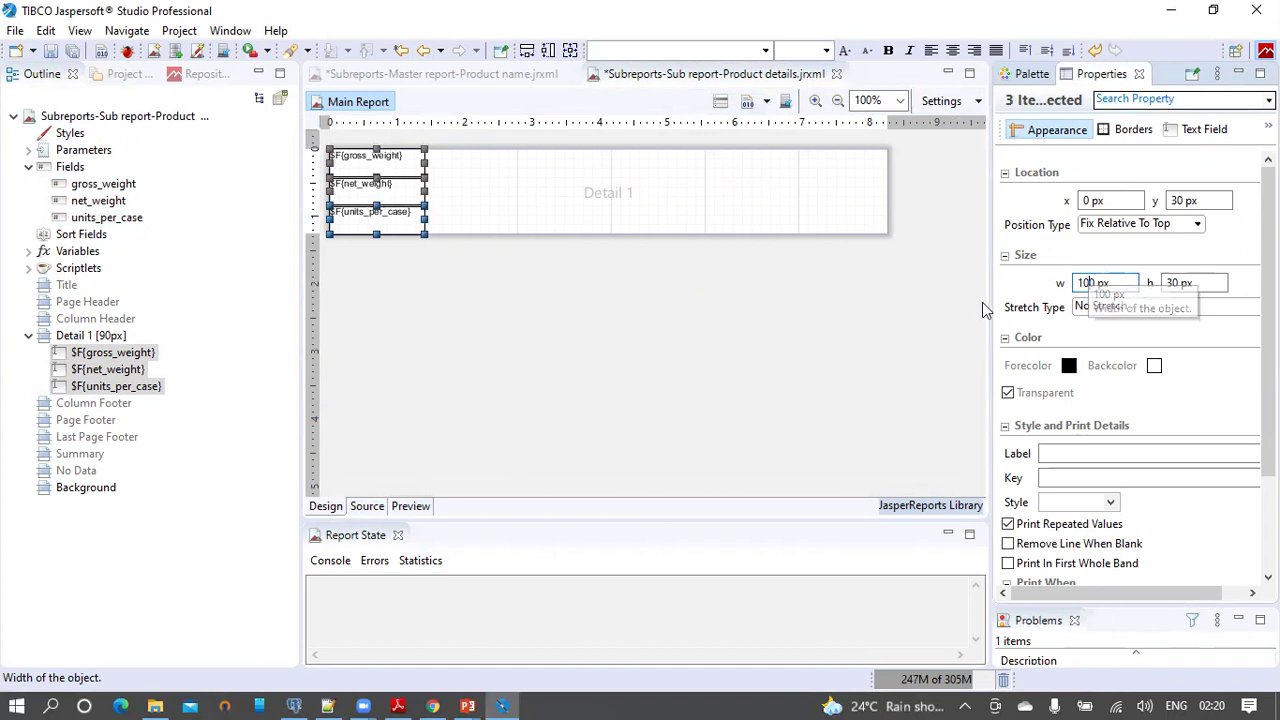
# - Move the three text fields to x = 130 px and put a duplicate column of them at the band's left edge
pyautogui.moveTo(398, 199); pyautogui.dragTo(525, 208)
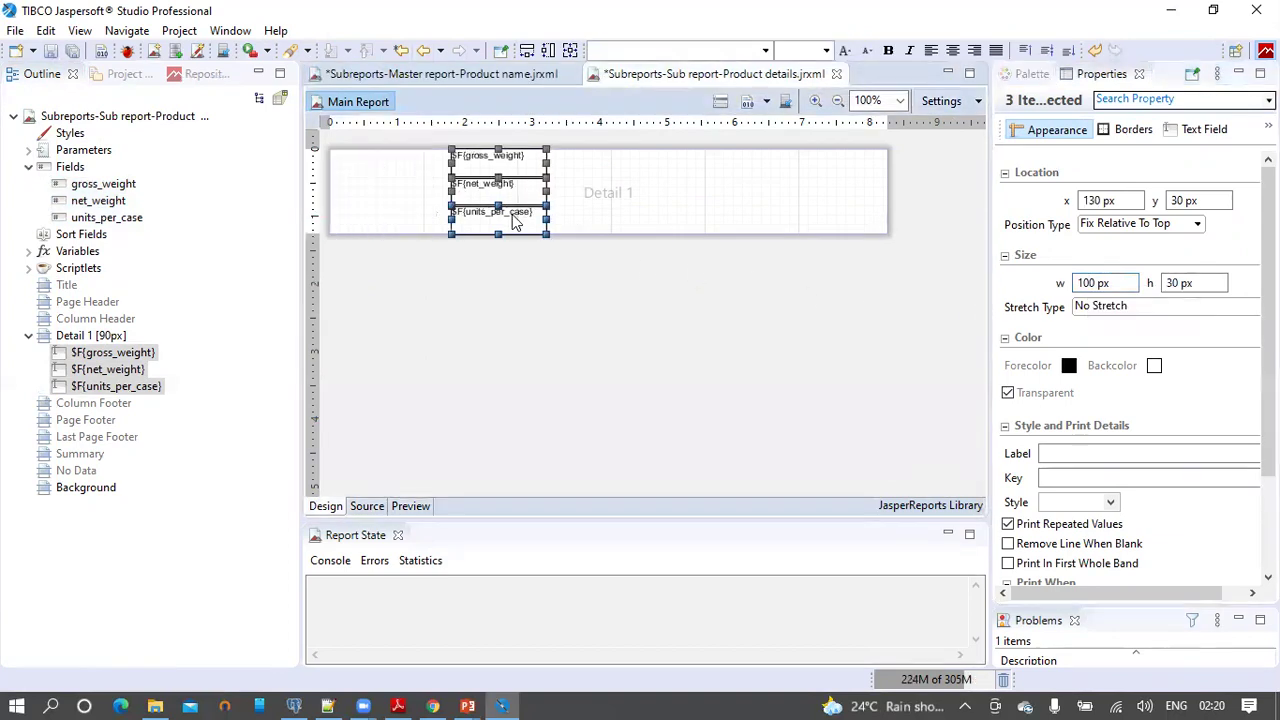
pyautogui.click(395, 180)
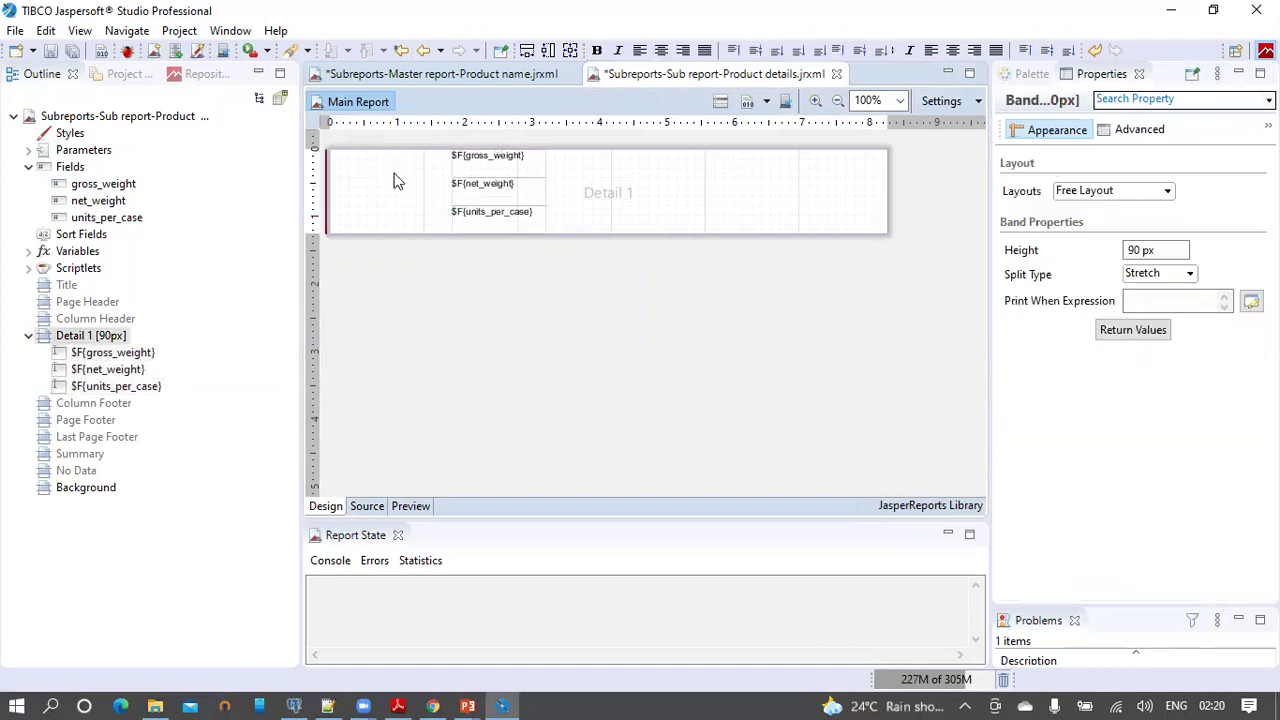
pyautogui.hotkey('ctrl', 'v')
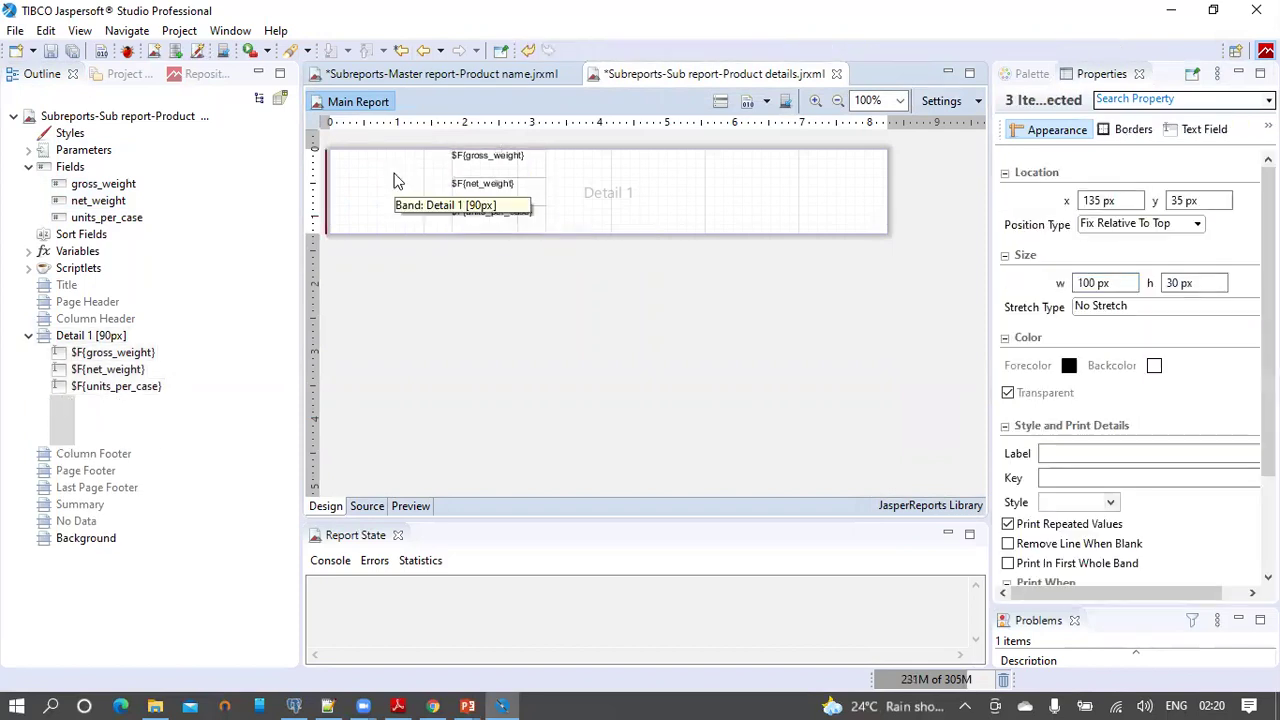
pyautogui.moveTo(481, 168); pyautogui.dragTo(370, 168)
pyautogui.click(468, 266)
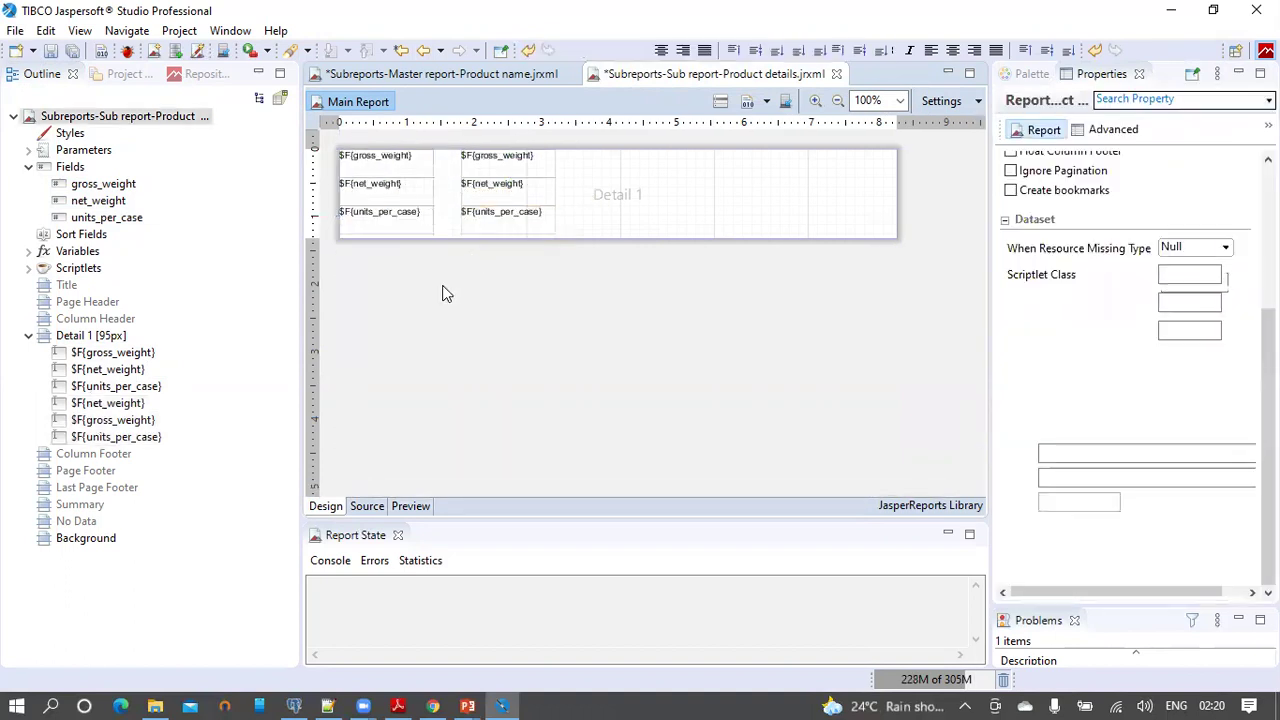
# - Bring the Detail 1 band back to 90 px and move the right column of fields to x = 100 px, against the left column
pyautogui.keyDown('ctrl'); pyautogui.scroll(3, 445, 300); pyautogui.keyUp('ctrl')
pyautogui.moveTo(538, 488); pyautogui.dragTo(380, 495)
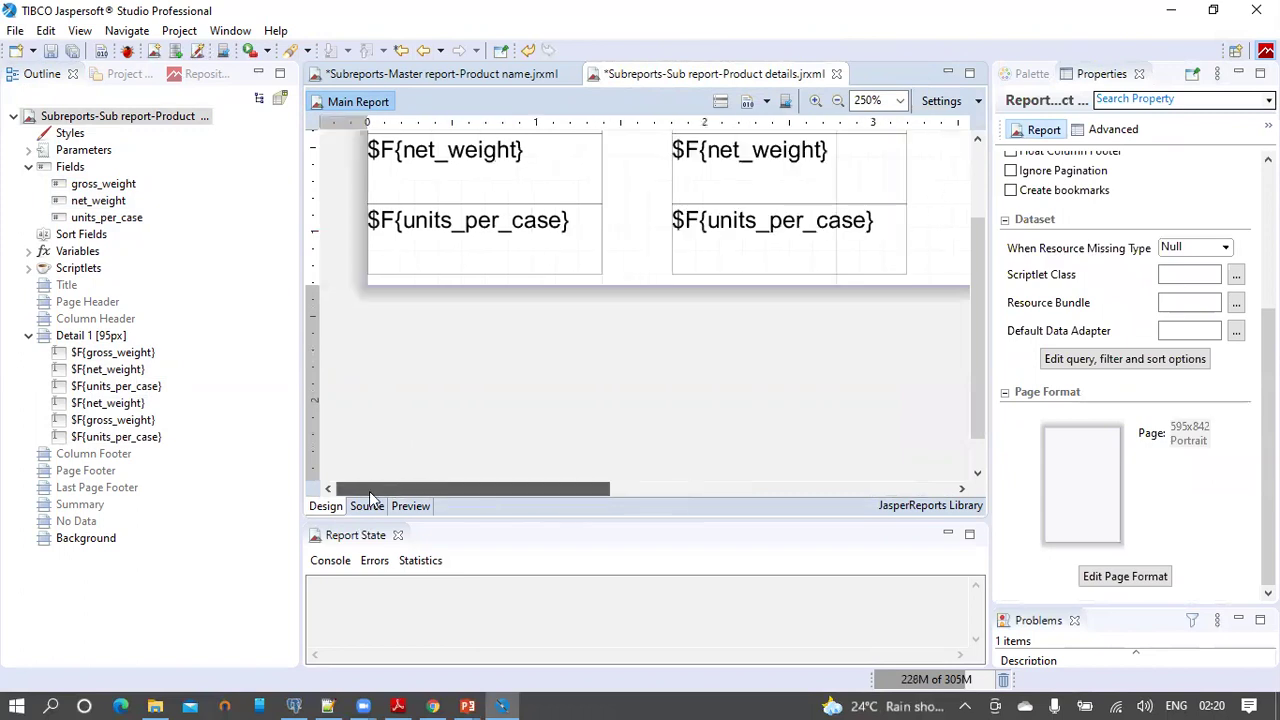
pyautogui.scroll(2, 506, 337)
pyautogui.moveTo(686, 409); pyautogui.dragTo(366, 114)
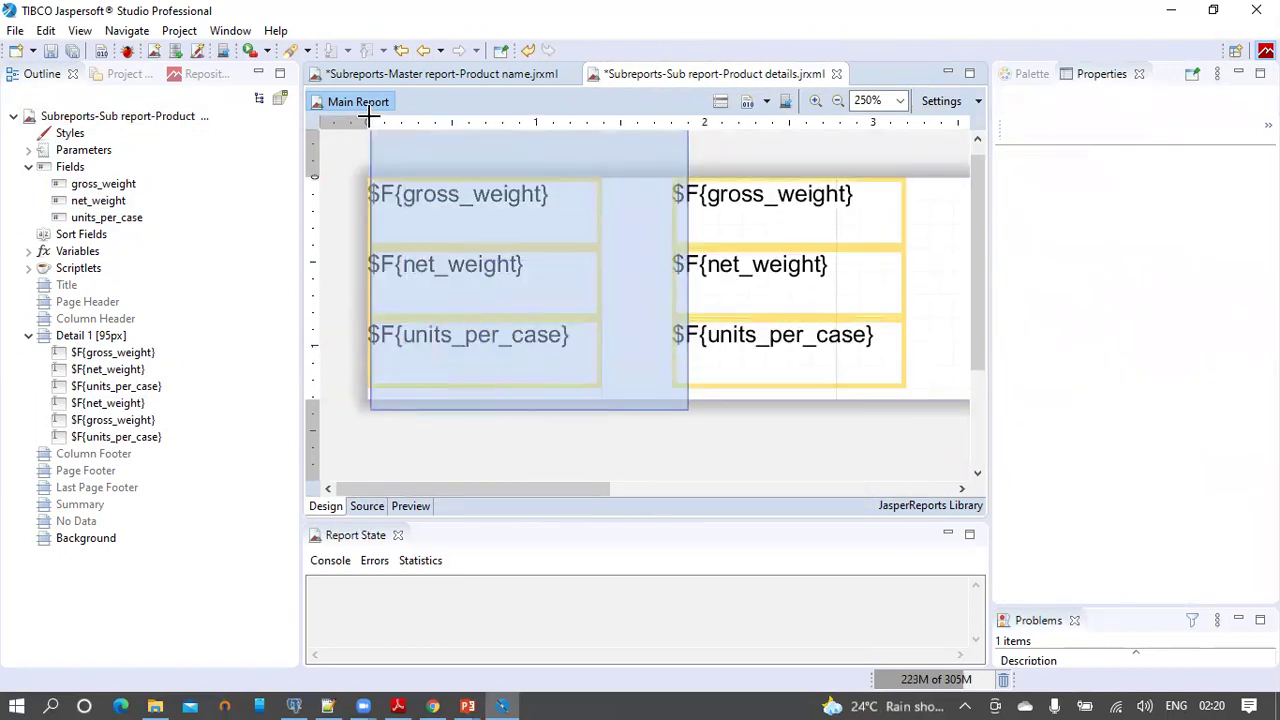
pyautogui.click(658, 447)
pyautogui.click(645, 351)
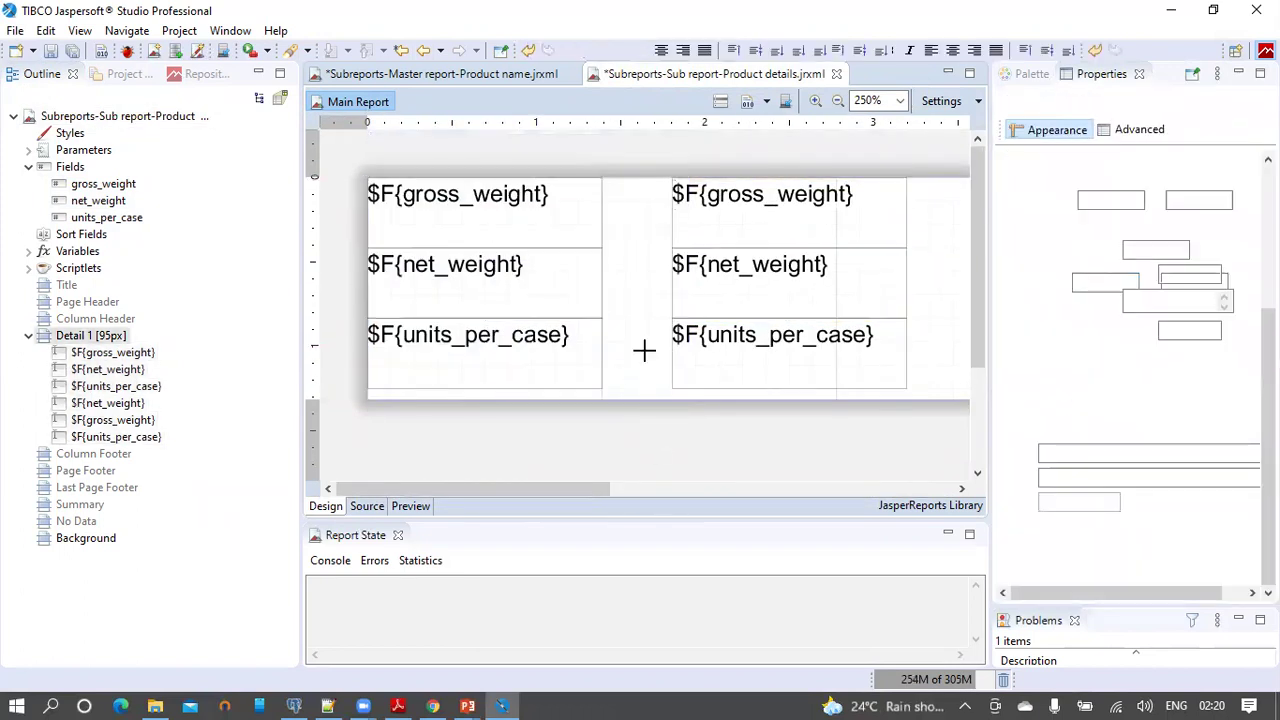
pyautogui.hotkey('ctrl', 'z')
pyautogui.moveTo(928, 440); pyautogui.dragTo(666, 186)
pyautogui.moveTo(714, 286); pyautogui.dragTo(652, 288)
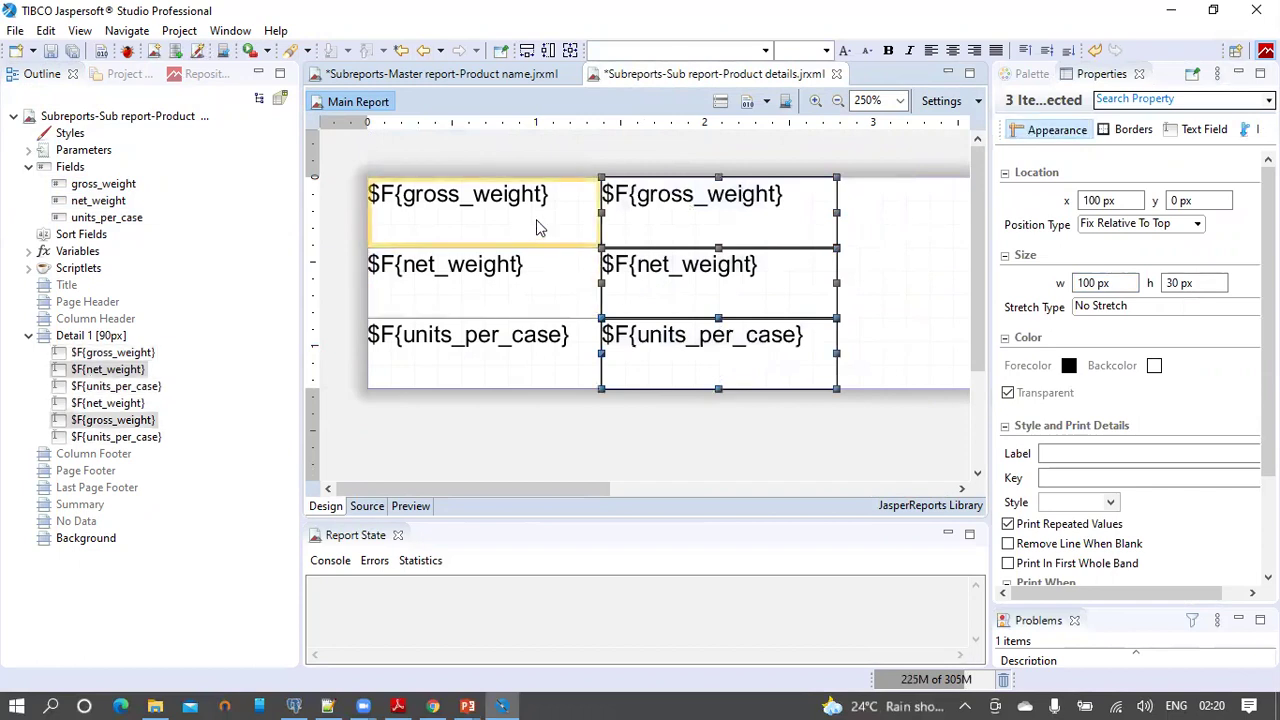
# - Replace the left column's gross_weight and net_weight expressions with the labels "Gross Weight" and "Net Weight"
pyautogui.doubleClick(538, 228)
pyautogui.press('Delete')
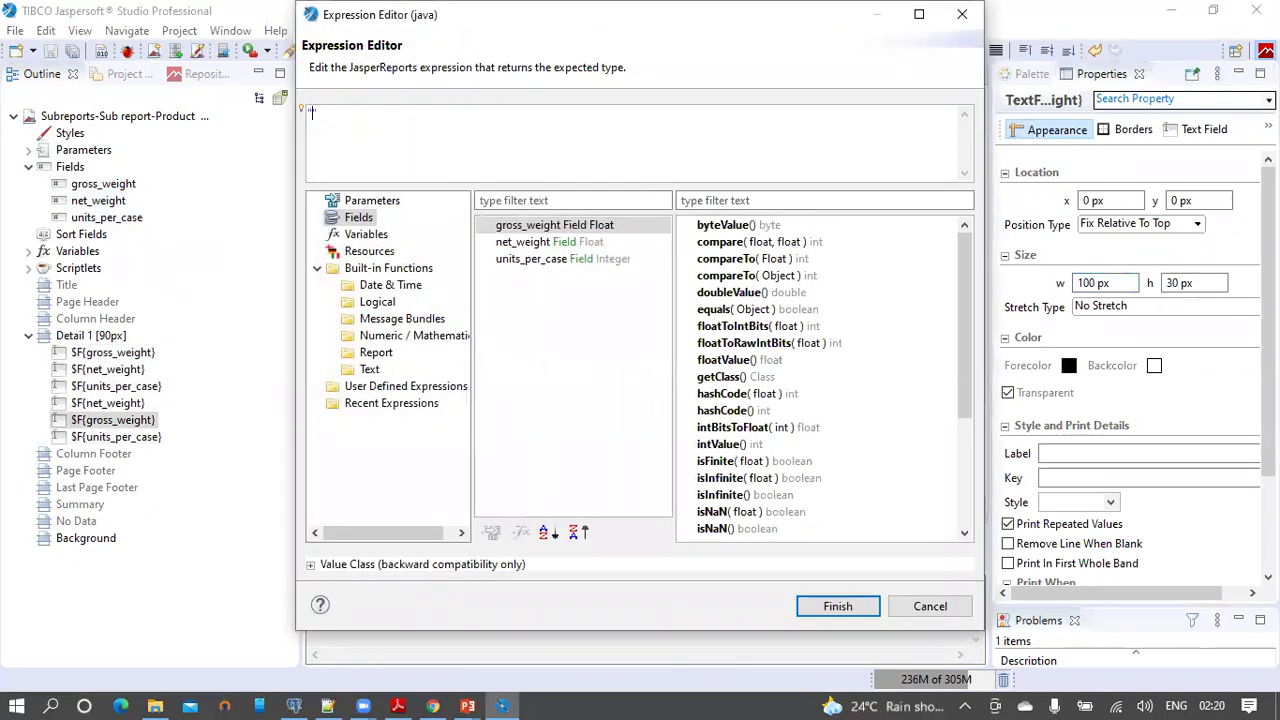
pyautogui.write('"Gr"')
pyautogui.click(840, 607)
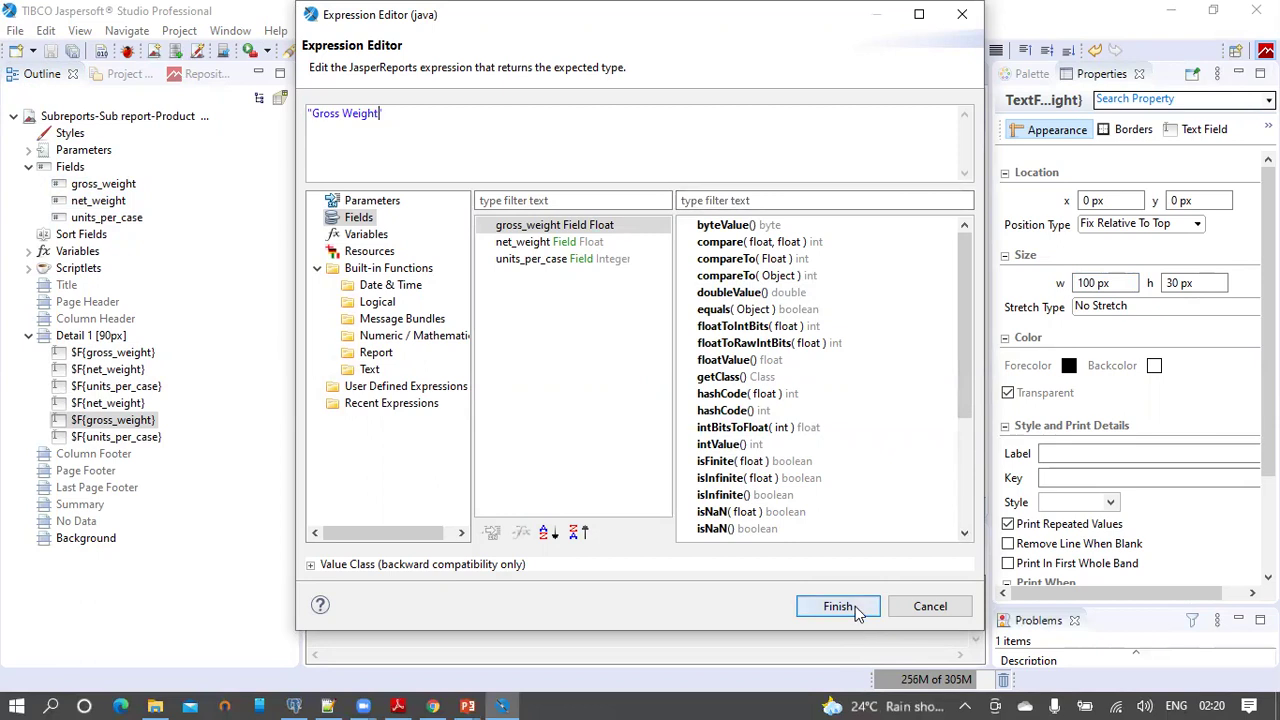
pyautogui.click(512, 289)
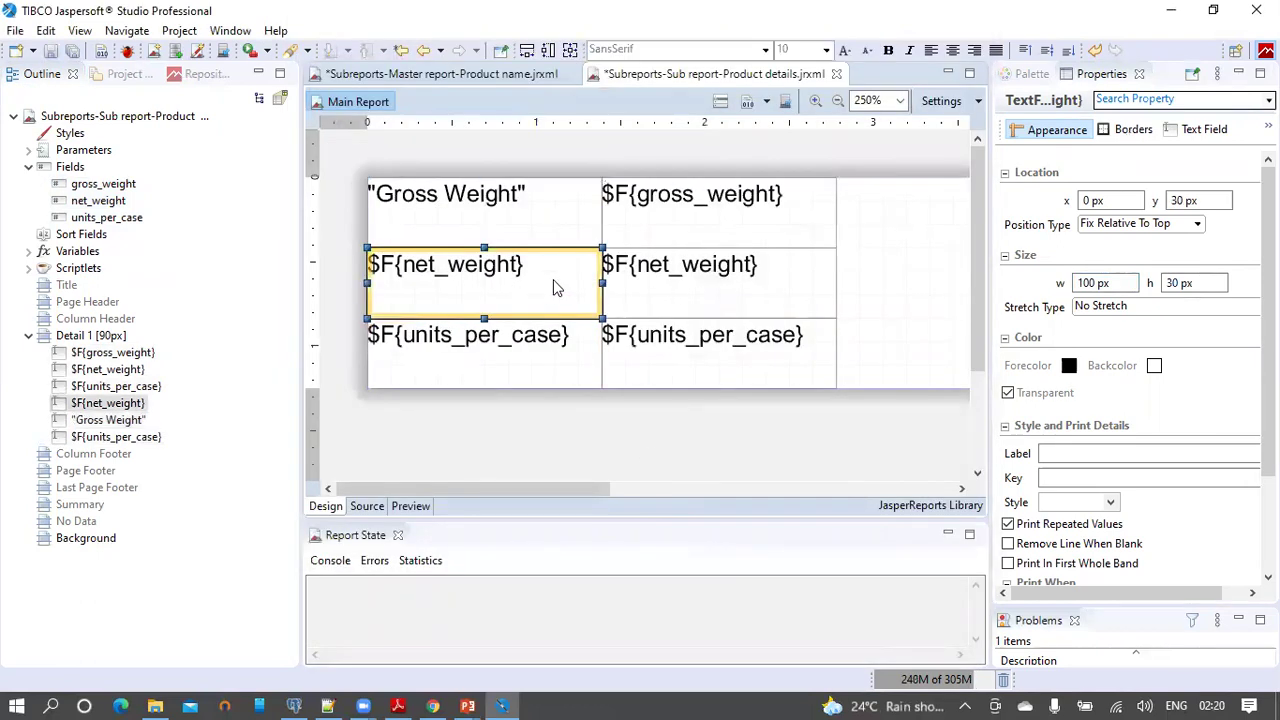
pyautogui.doubleClick(556, 288)
pyautogui.write('"Net Weight')
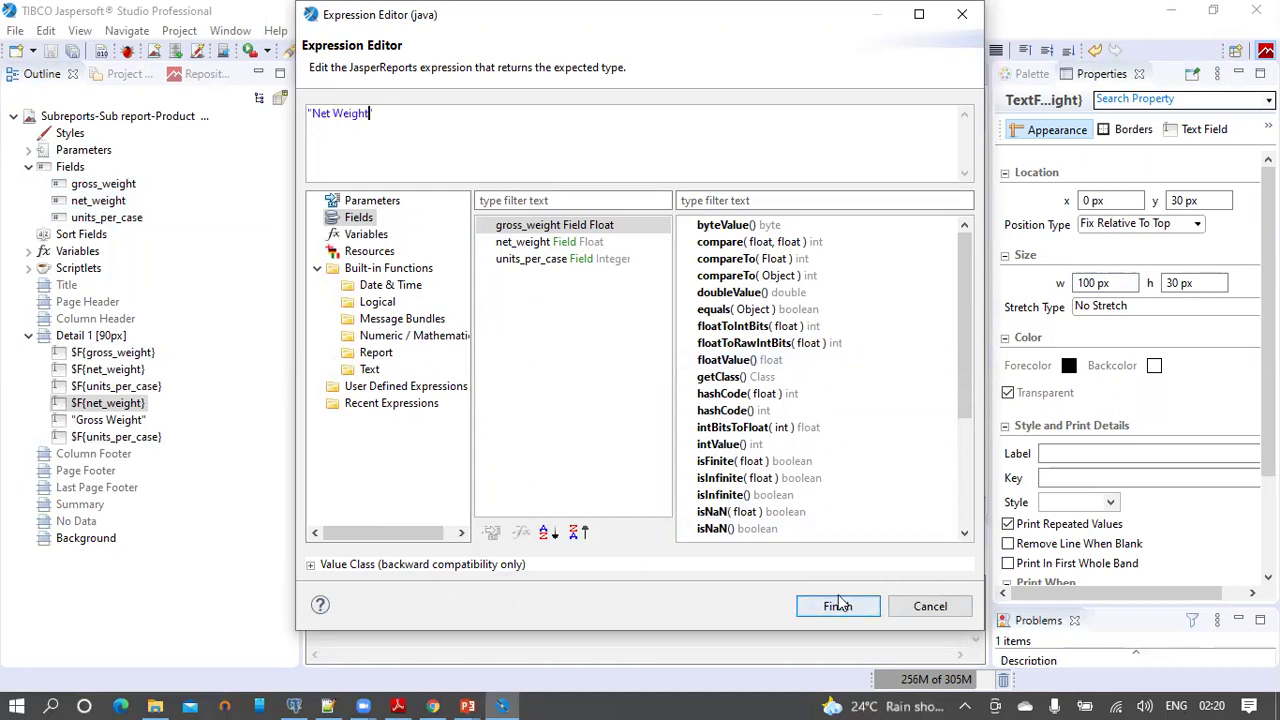
pyautogui.click(838, 603)
# - Replace the left column's units_per_case expression with the label "Unit Per Case" and save the subreport
pyautogui.click(520, 349)
pyautogui.doubleClick(520, 349)
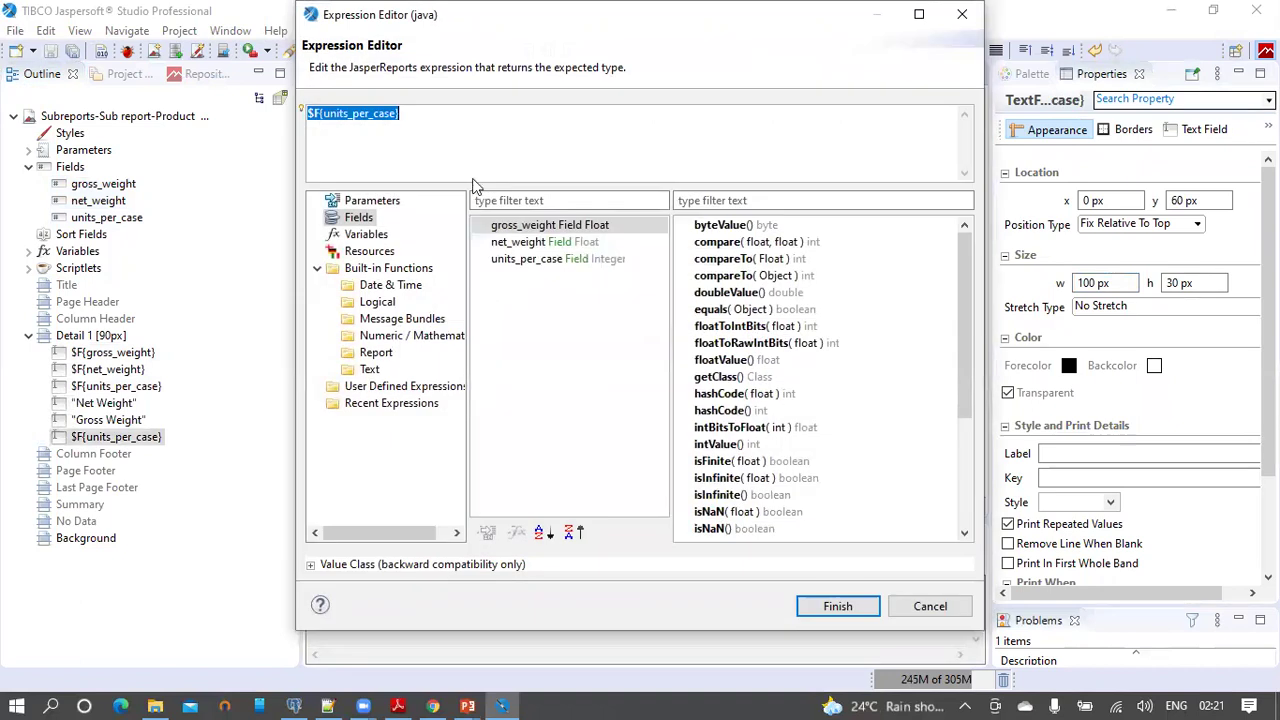
pyautogui.write('"Unit')
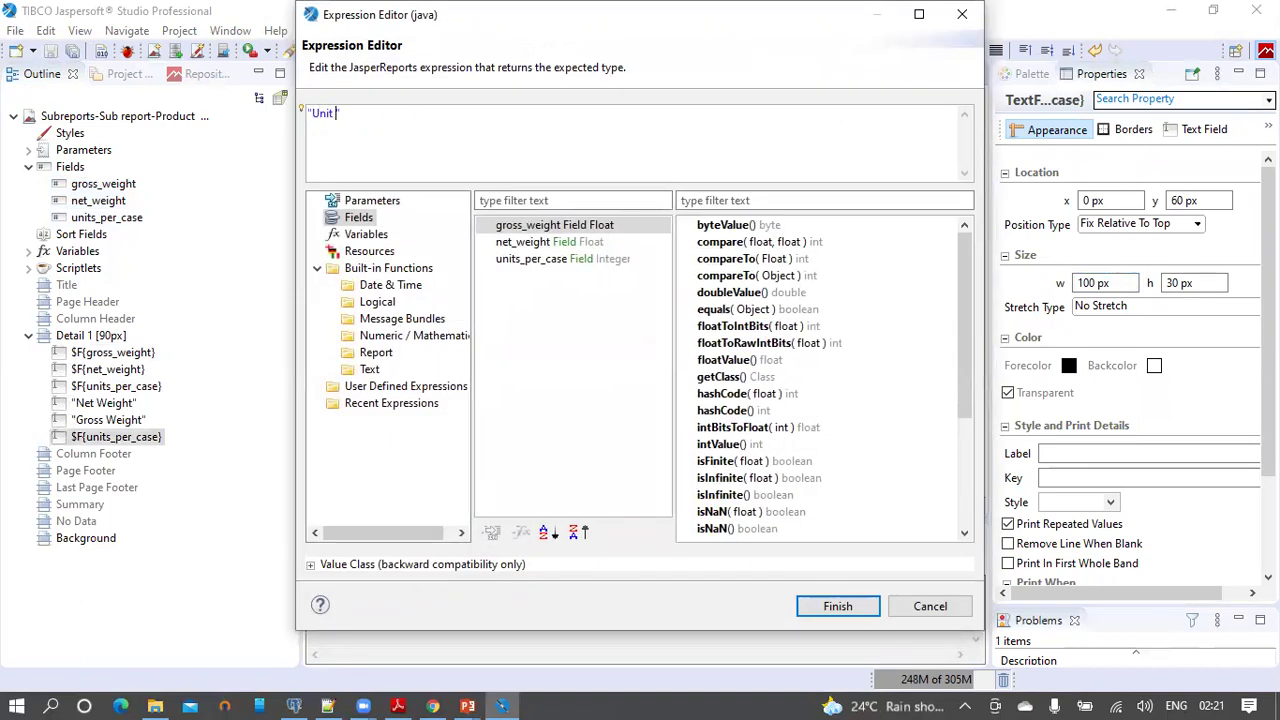
pyautogui.write(' Per Case')
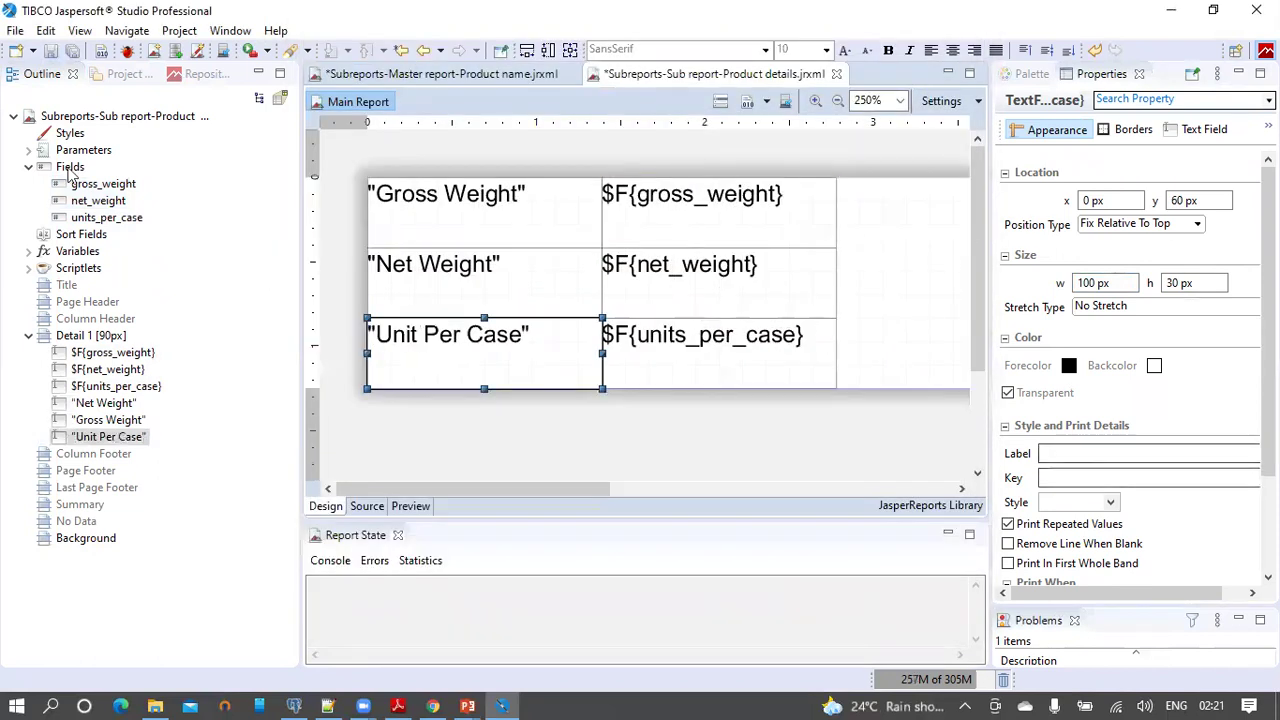
pyautogui.click(50, 50)
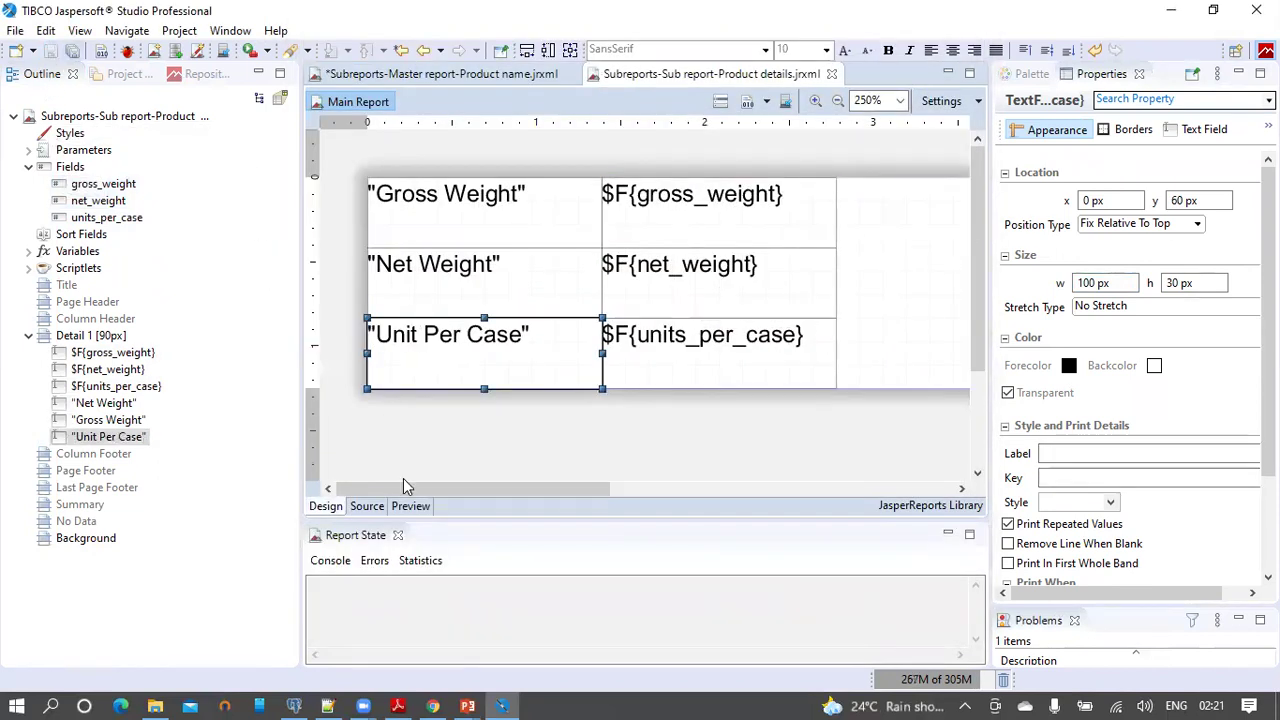
# - Preview the subreport with its label and value columns, and return to the design view
pyautogui.moveTo(880, 432); pyautogui.dragTo(347, 167)
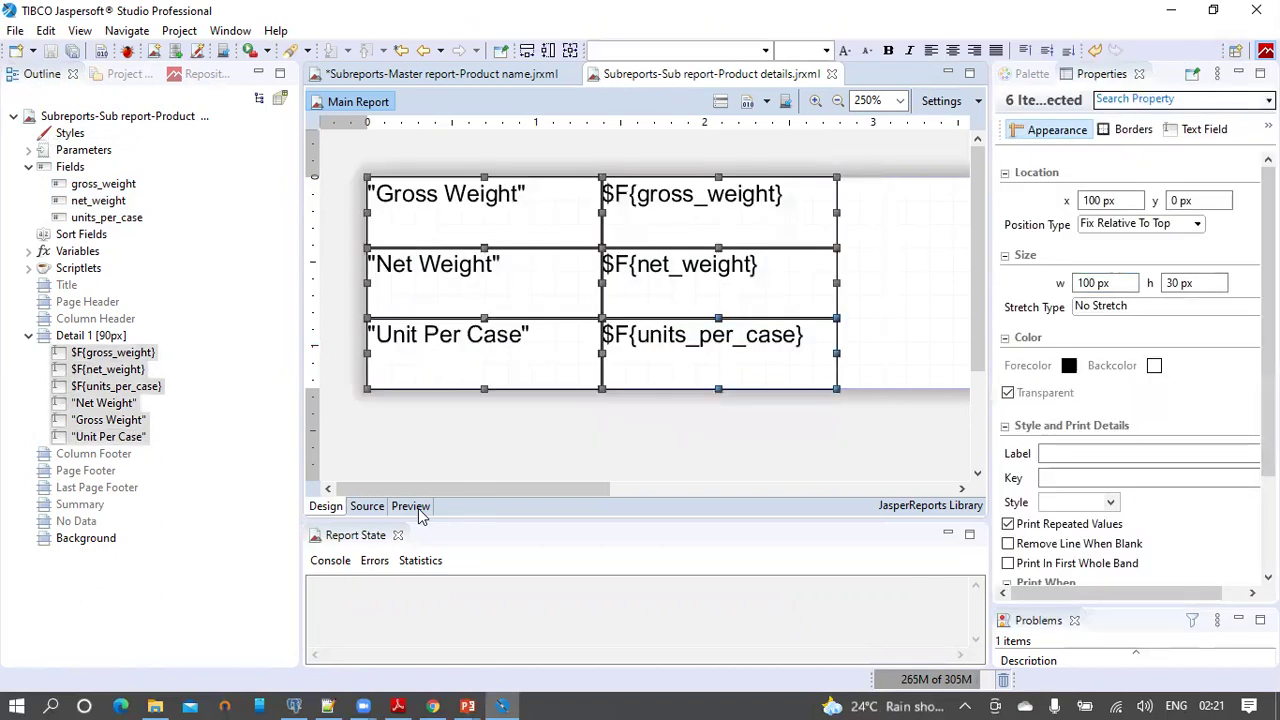
pyautogui.click(418, 508)
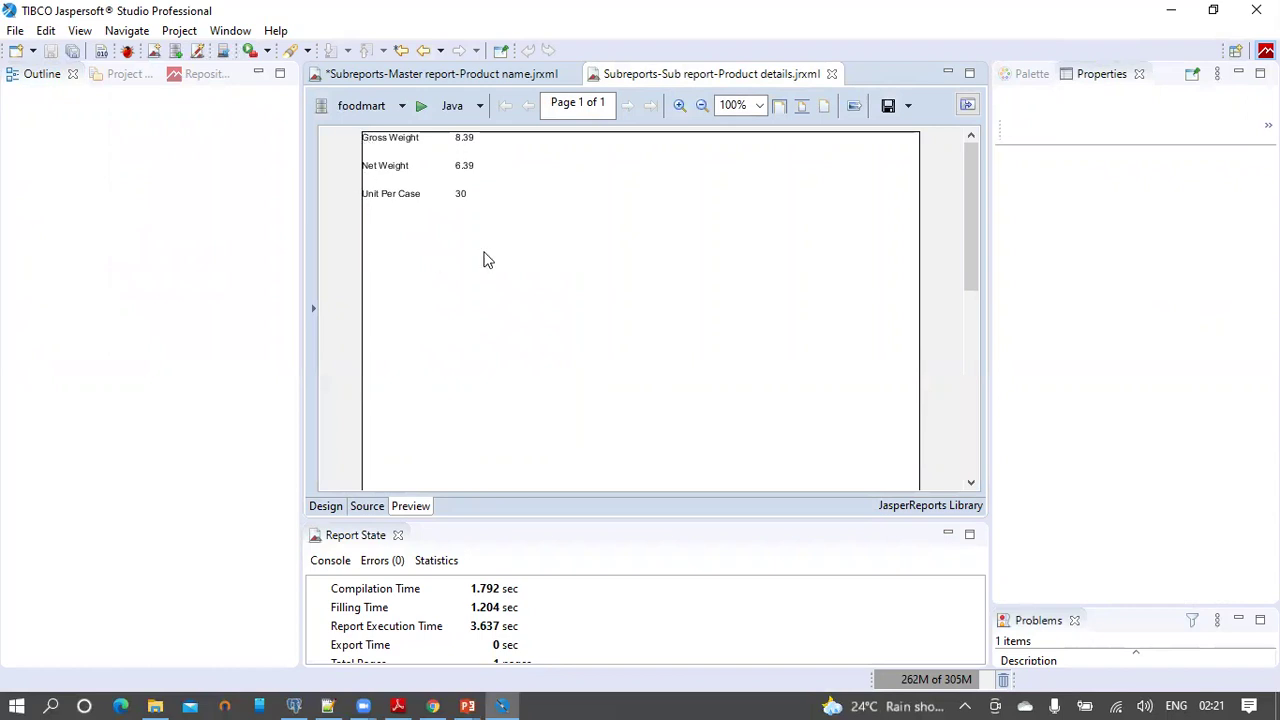
pyautogui.click(325, 506)
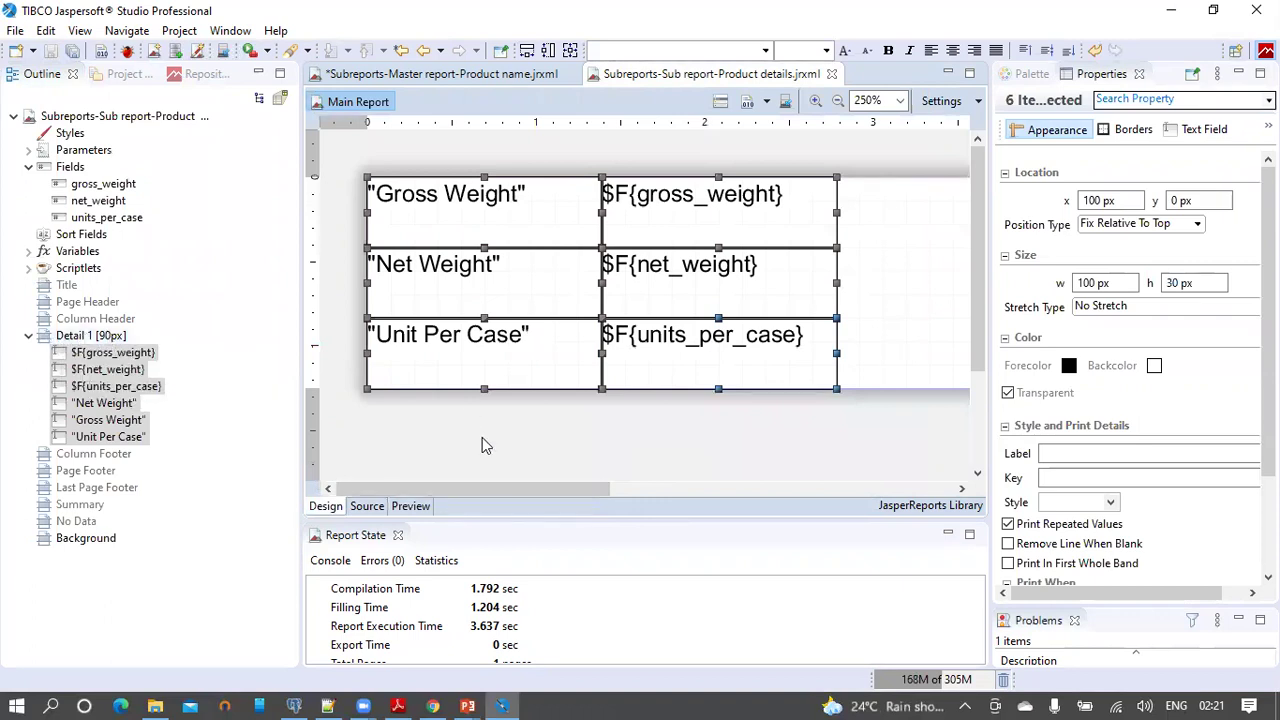
# - Set the subreport's page format to 200 pixels wide and 120 pixels high, and save the subreport
pyautogui.click(66, 342)
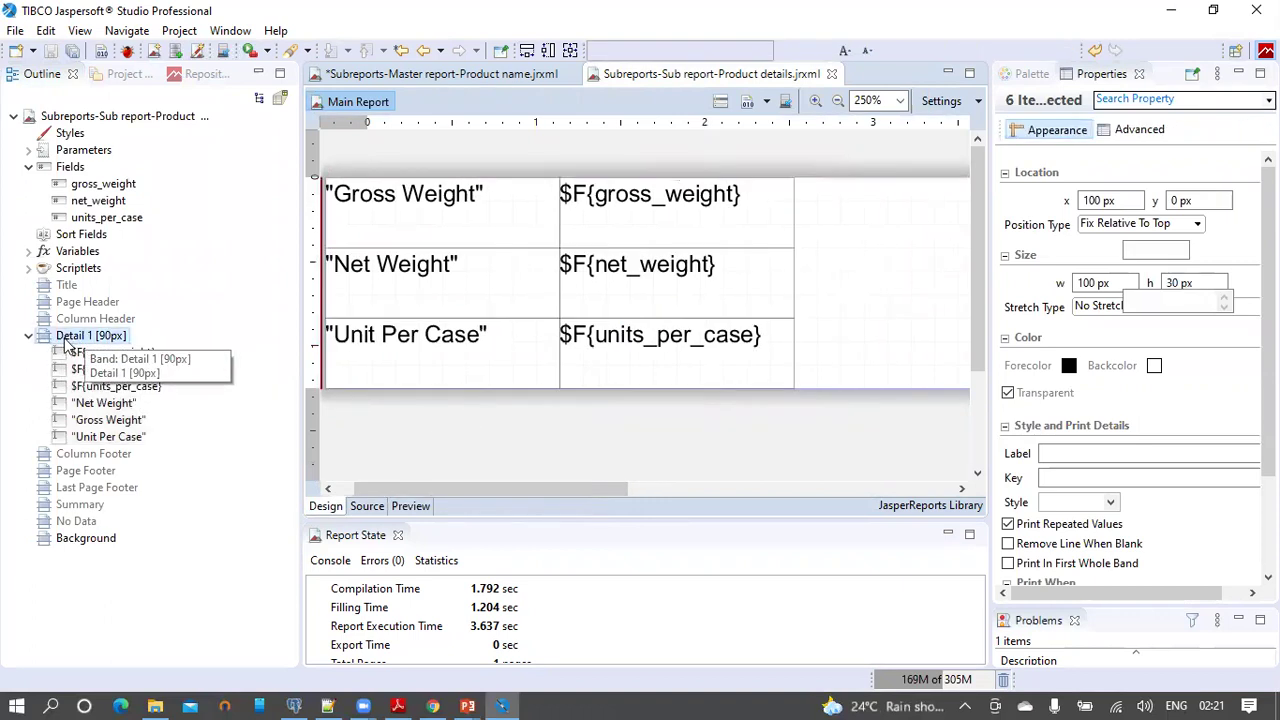
pyautogui.click(137, 117)
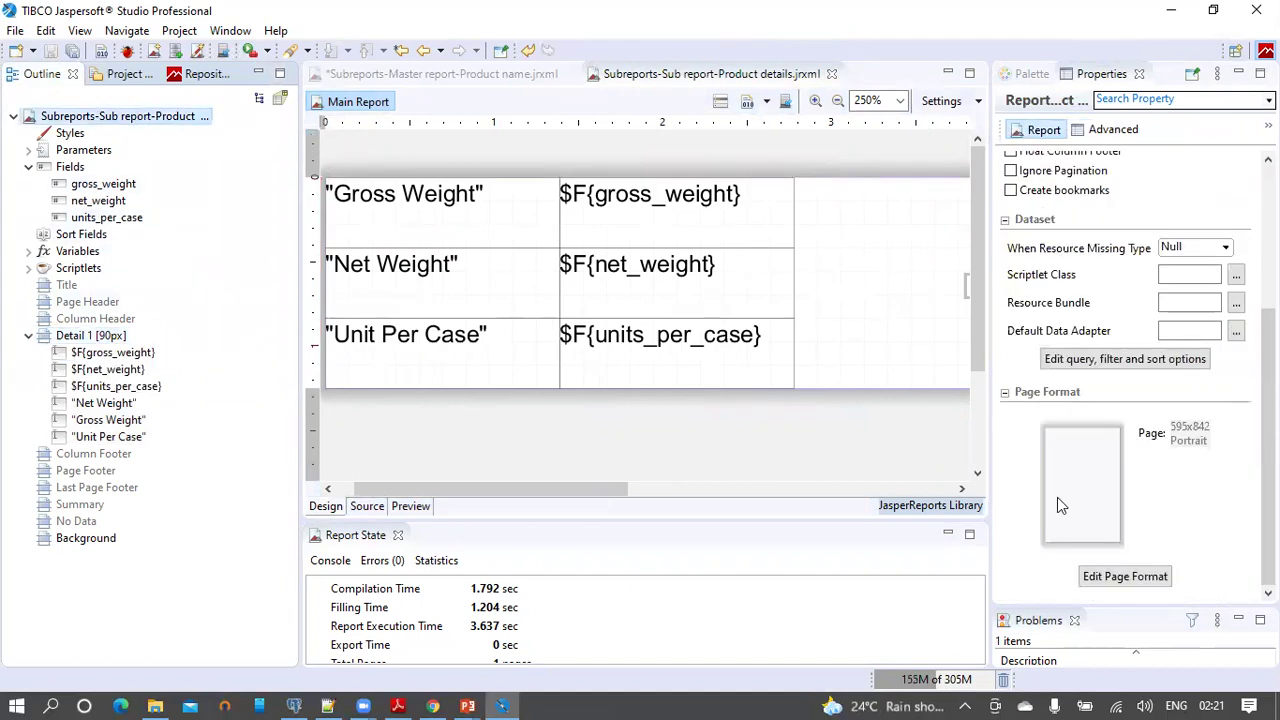
pyautogui.click(1124, 576)
pyautogui.moveTo(502, 165); pyautogui.dragTo(543, 166)
pyautogui.write('200')
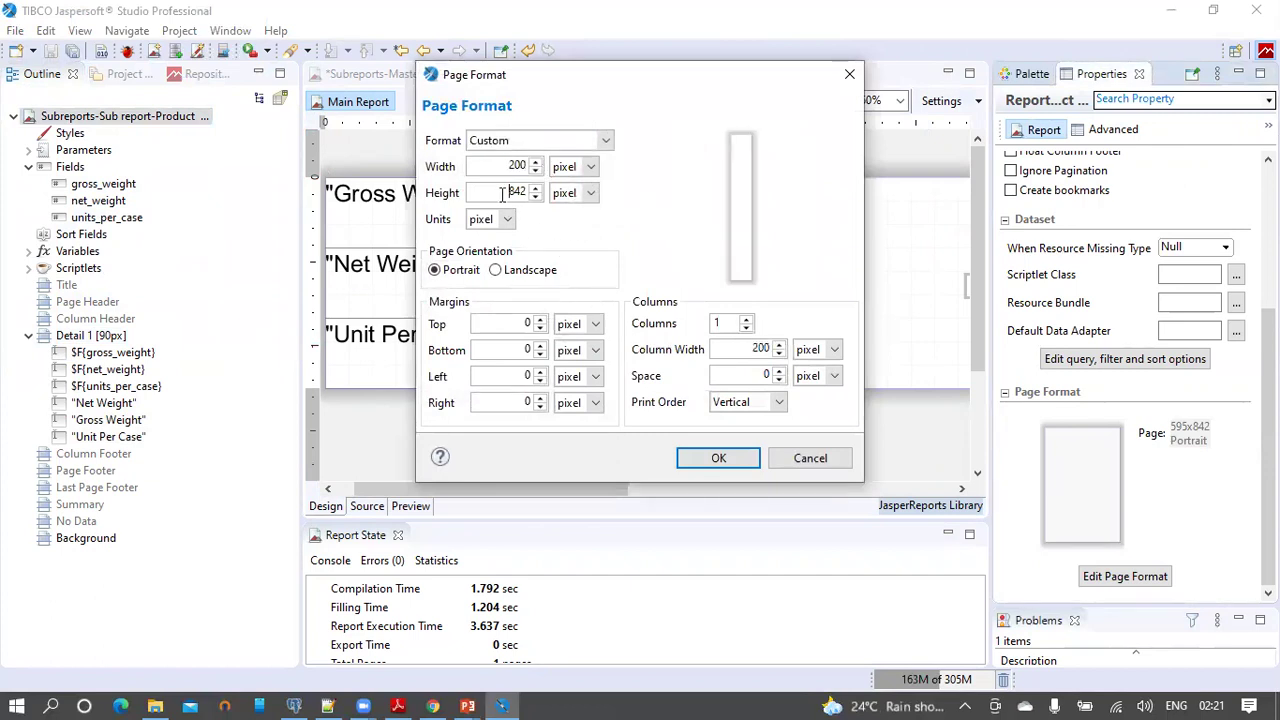
pyautogui.moveTo(502, 193); pyautogui.dragTo(548, 193)
pyautogui.write('120')
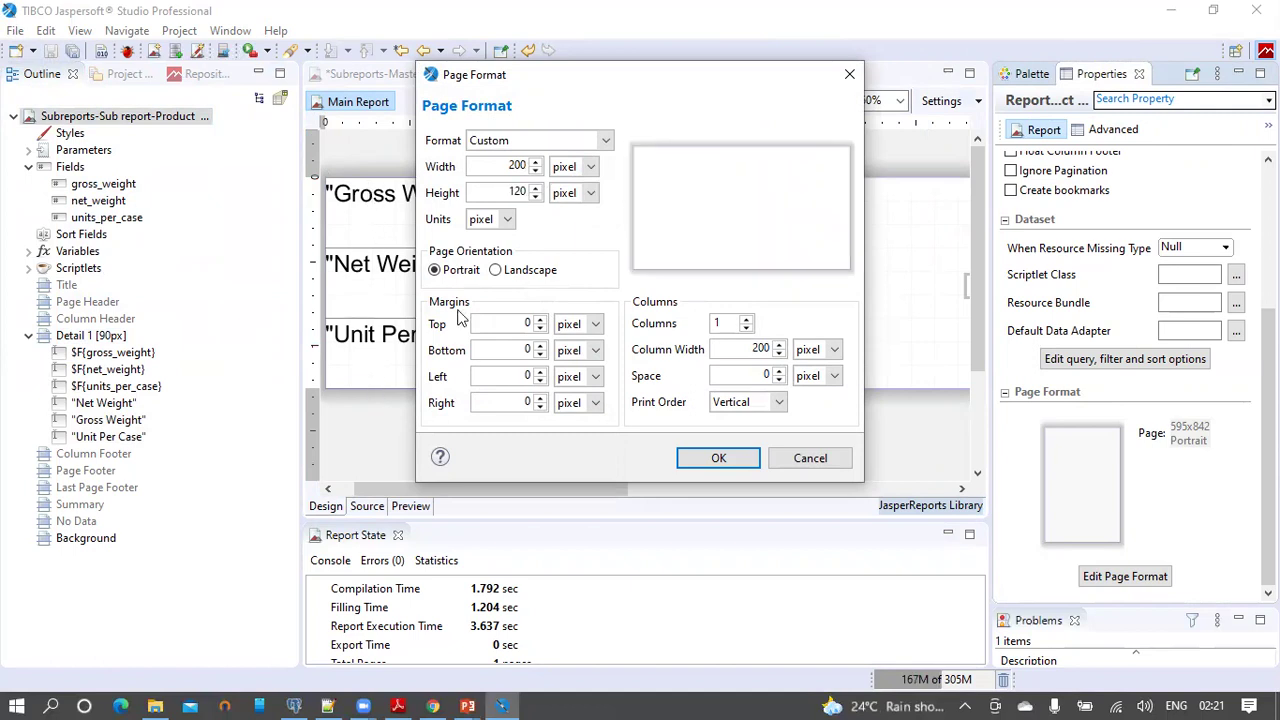
pyautogui.click(729, 459)
pyautogui.moveTo(860, 407); pyautogui.dragTo(337, 161)
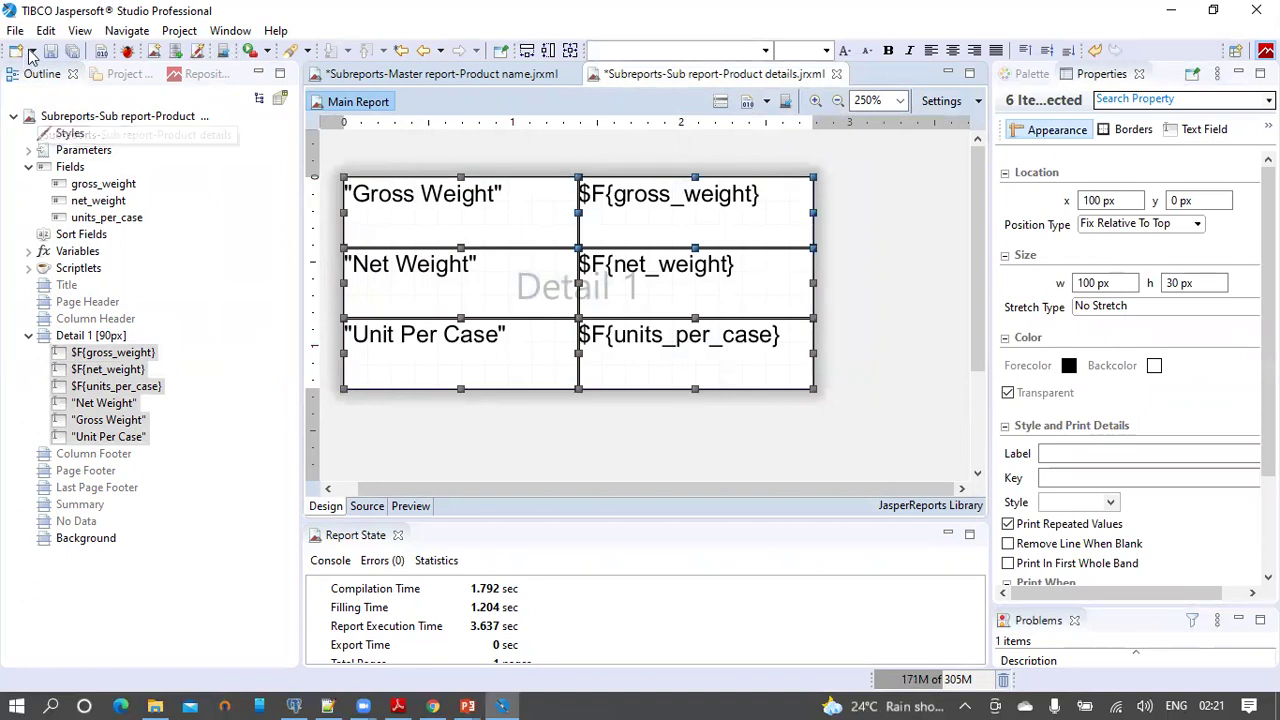
pyautogui.hotkey('ctrl', 's')
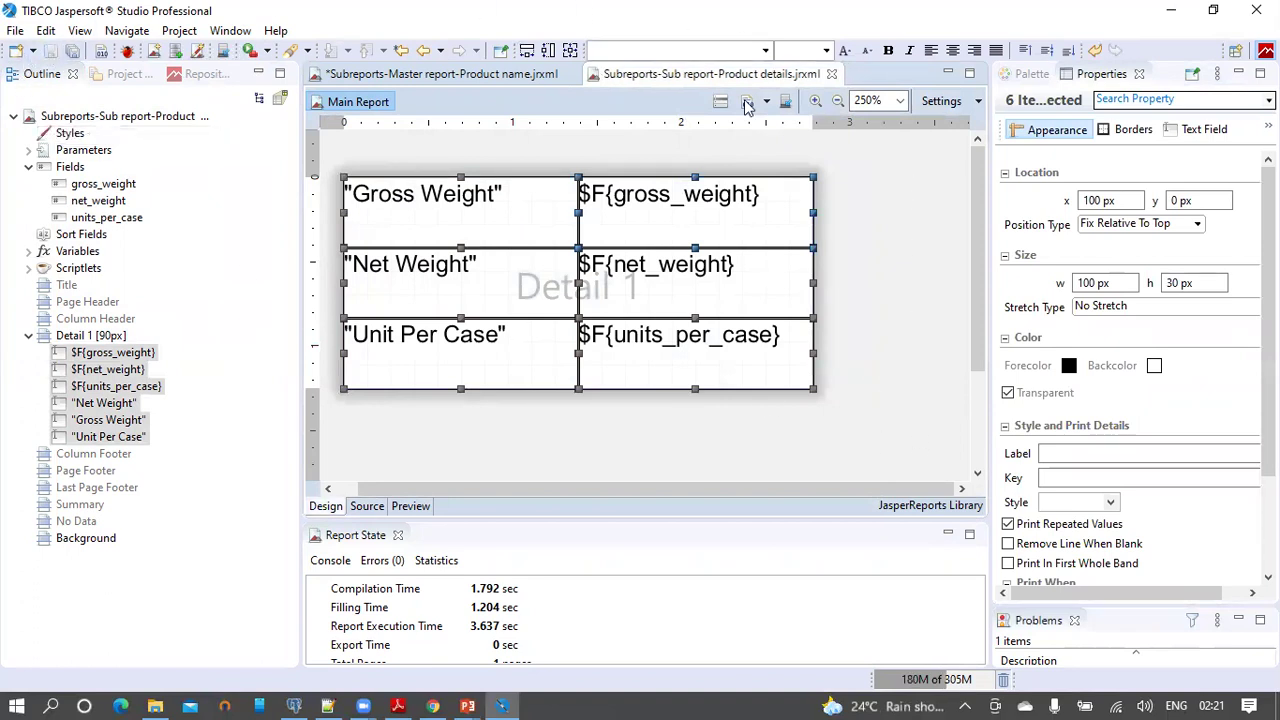
# - In the master report, enlarge the Detail 1 band to 400 px and move the subreport element to x = 0 px, y = 30 px
pyautogui.click(430, 74)
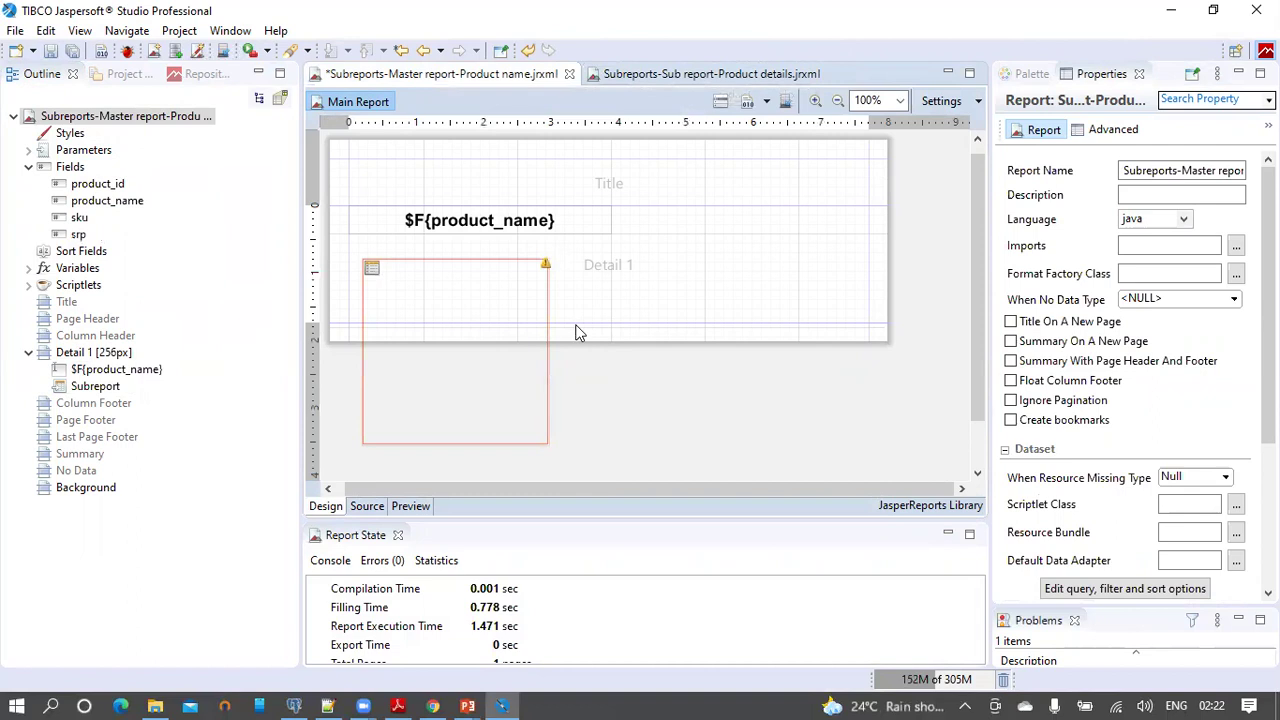
pyautogui.moveTo(578, 340); pyautogui.dragTo(565, 482)
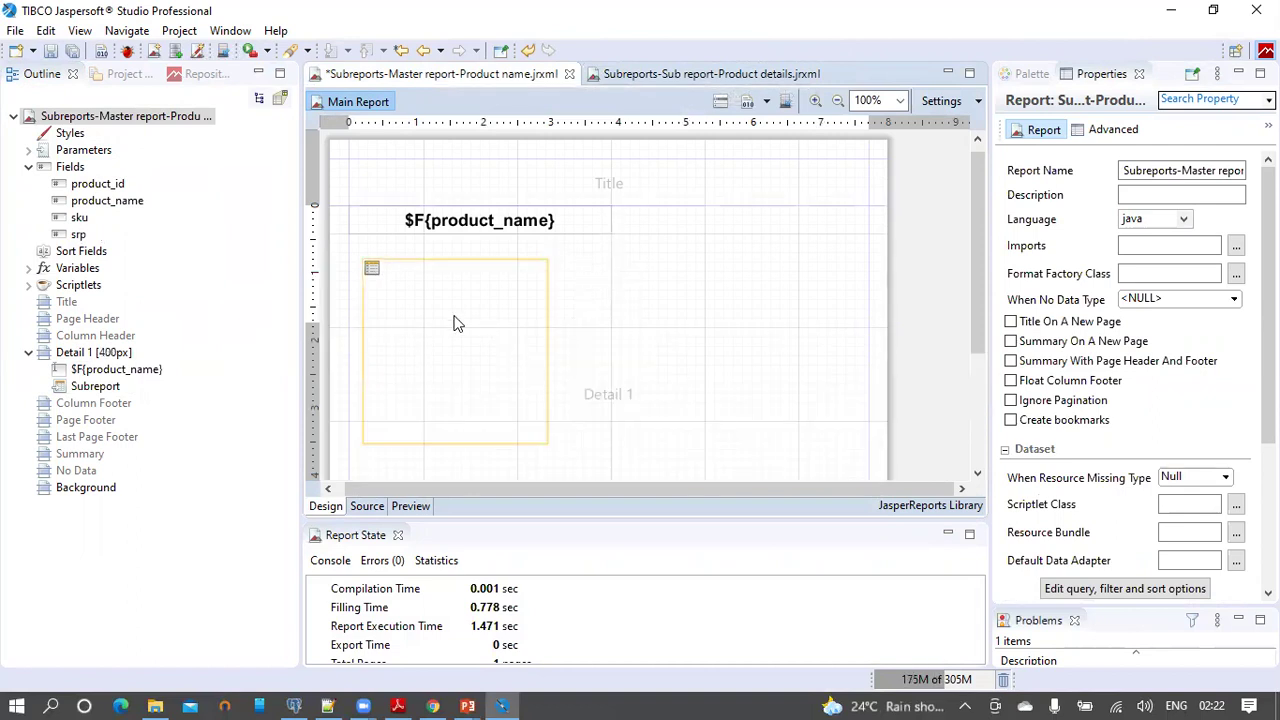
pyautogui.click(405, 315)
pyautogui.moveTo(401, 311); pyautogui.dragTo(392, 285)
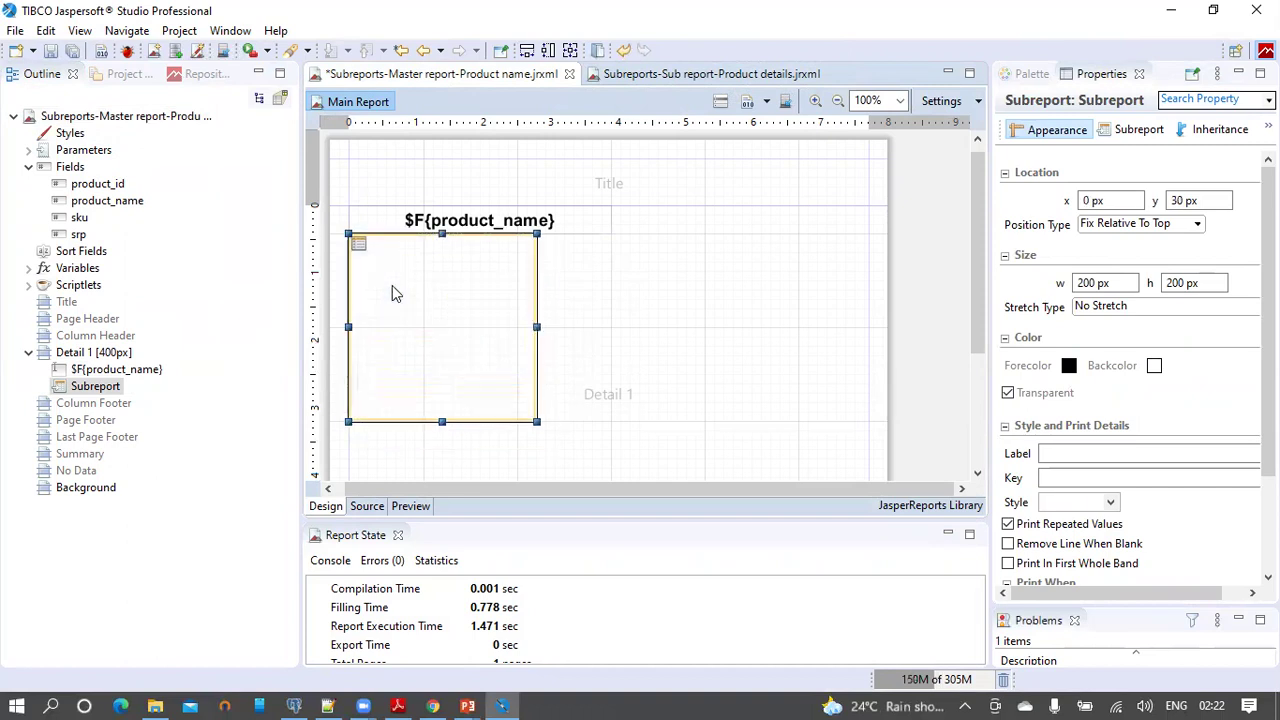
# - Set the subreport element's height to 120 px, shrink the Detail 1 band to 150 px and save the master report
pyautogui.click(1092, 283)
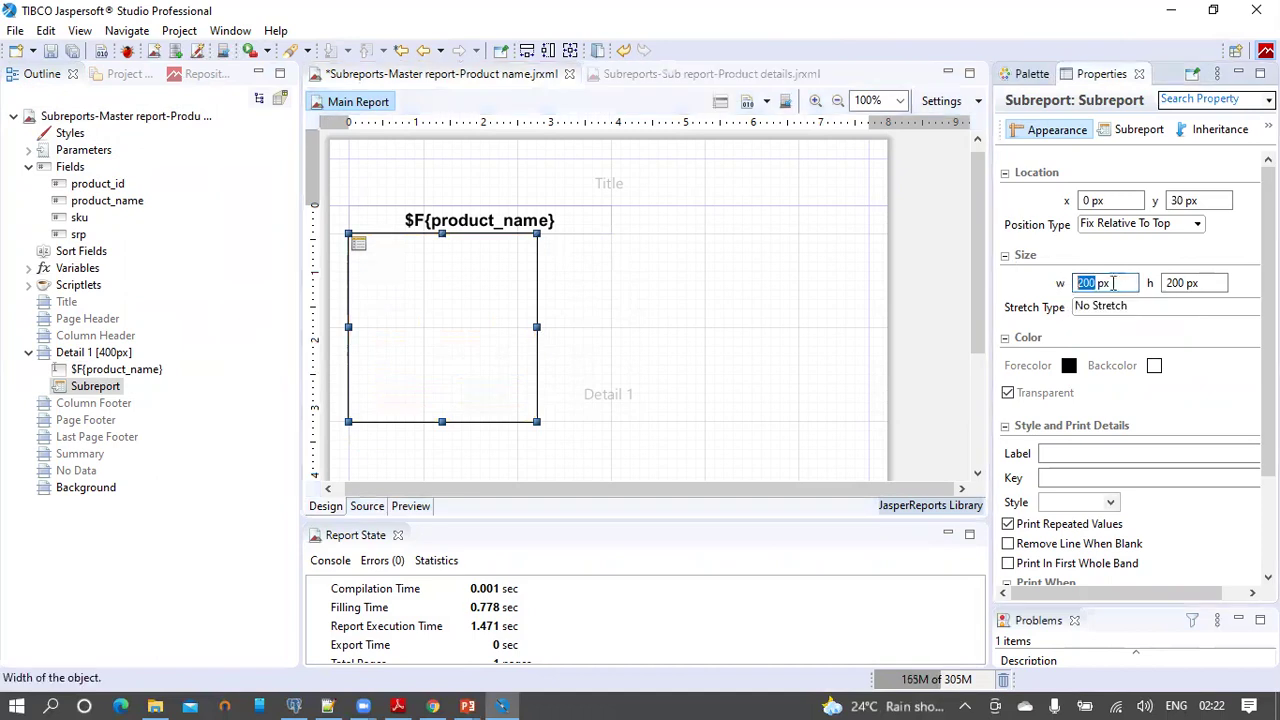
pyautogui.click(1183, 283)
pyautogui.doubleClick(1183, 283)
pyautogui.write('12')
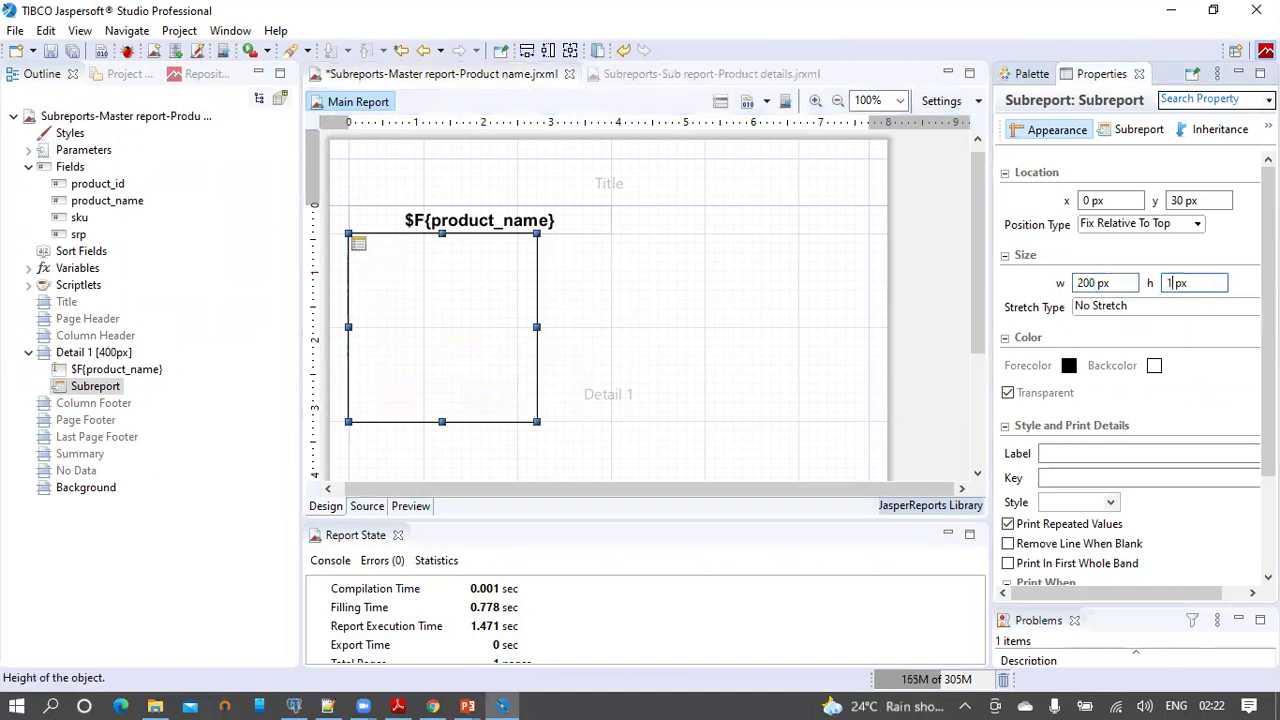
pyautogui.write('0')
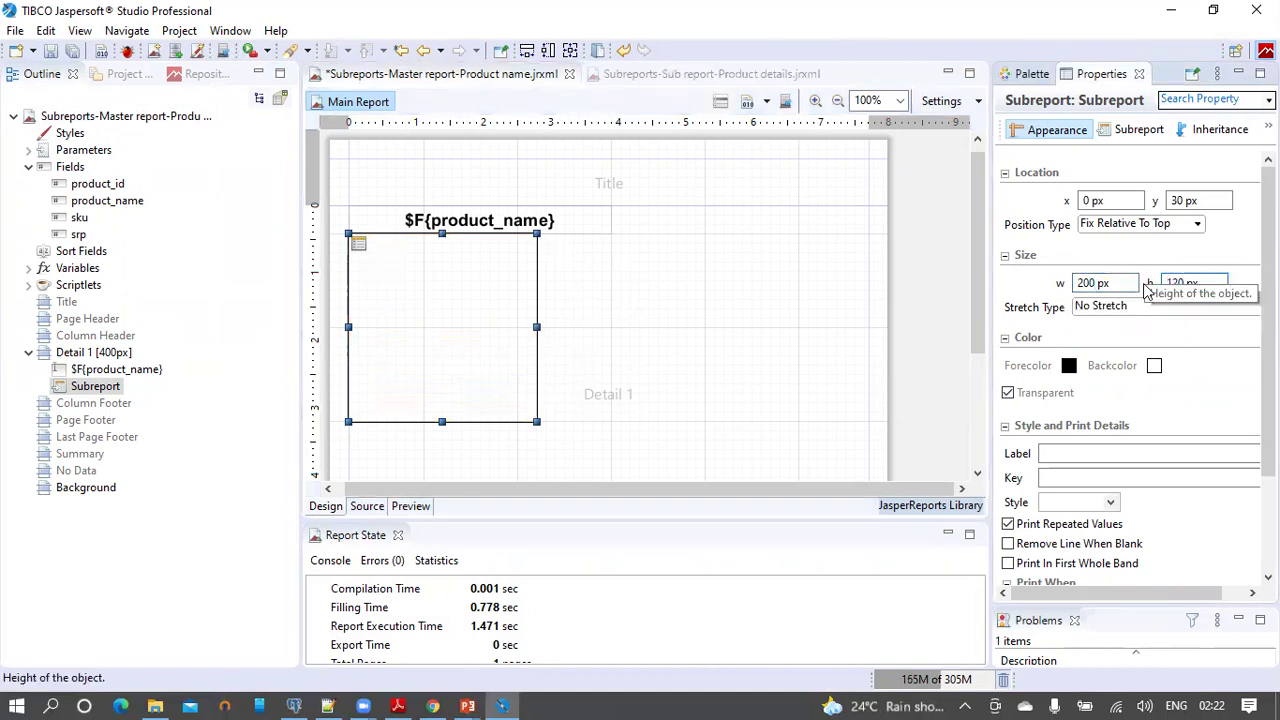
pyautogui.press('Return')
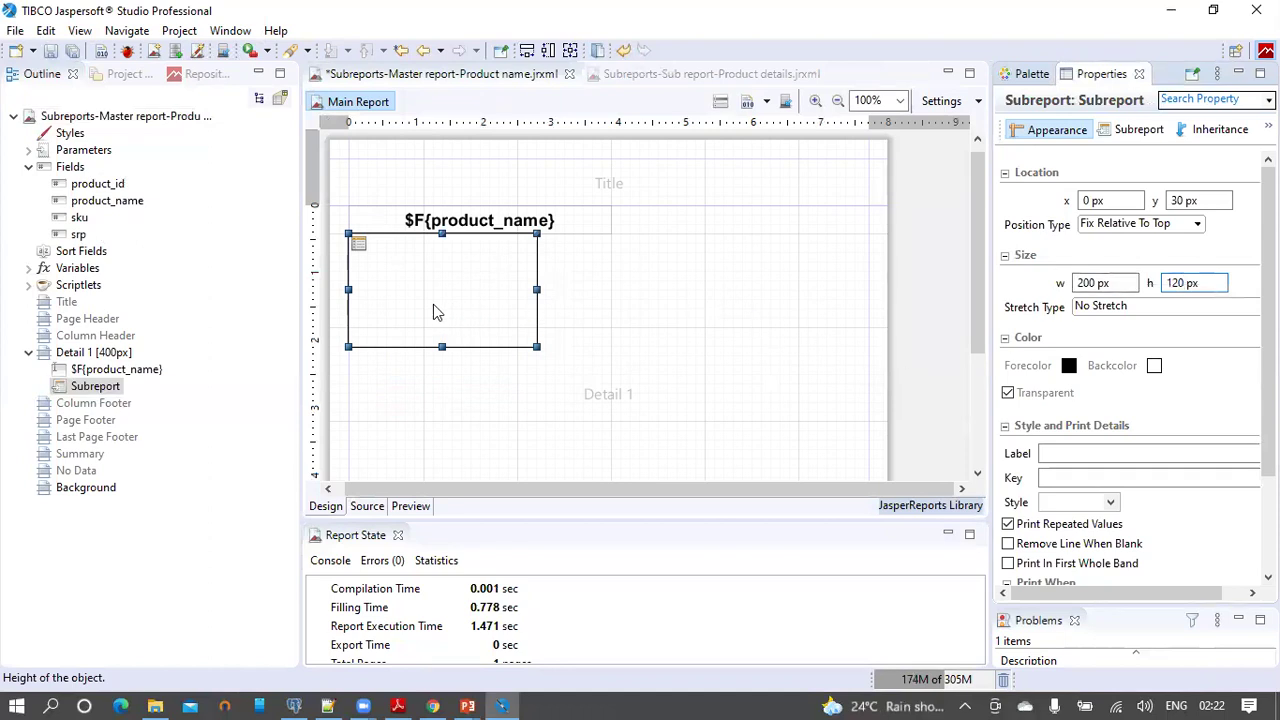
pyautogui.click(689, 284)
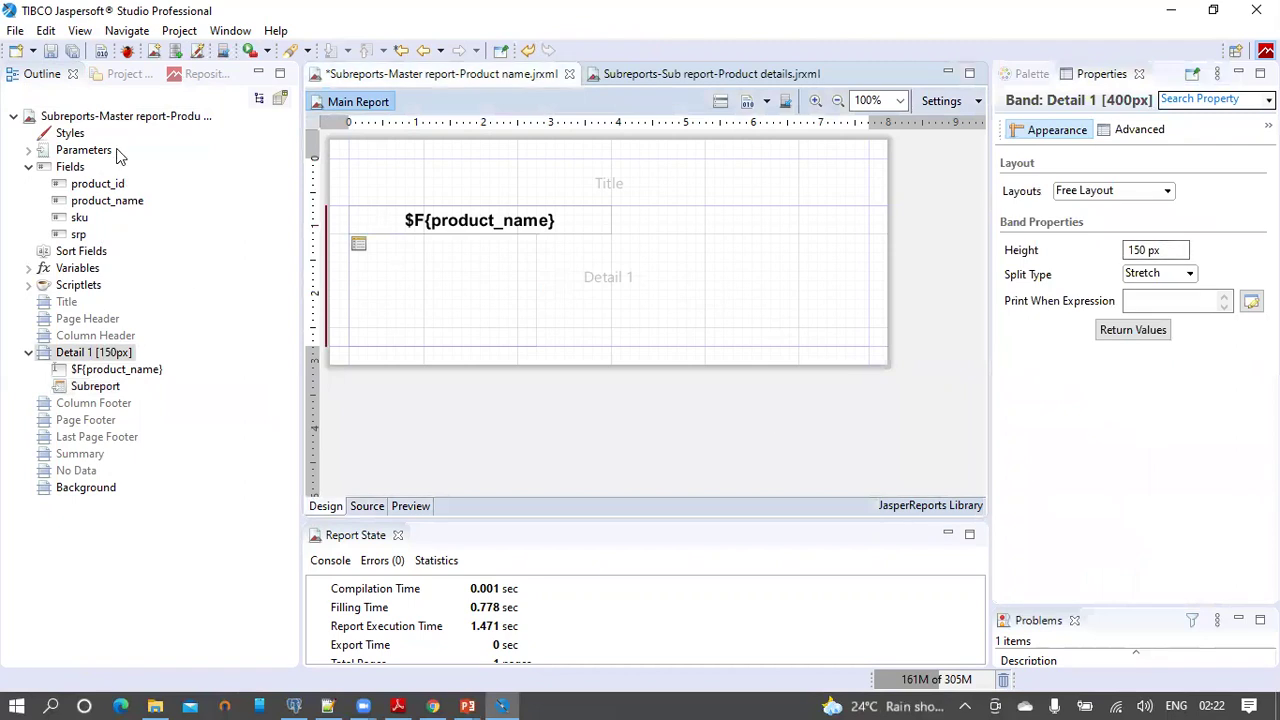
pyautogui.click(50, 51)
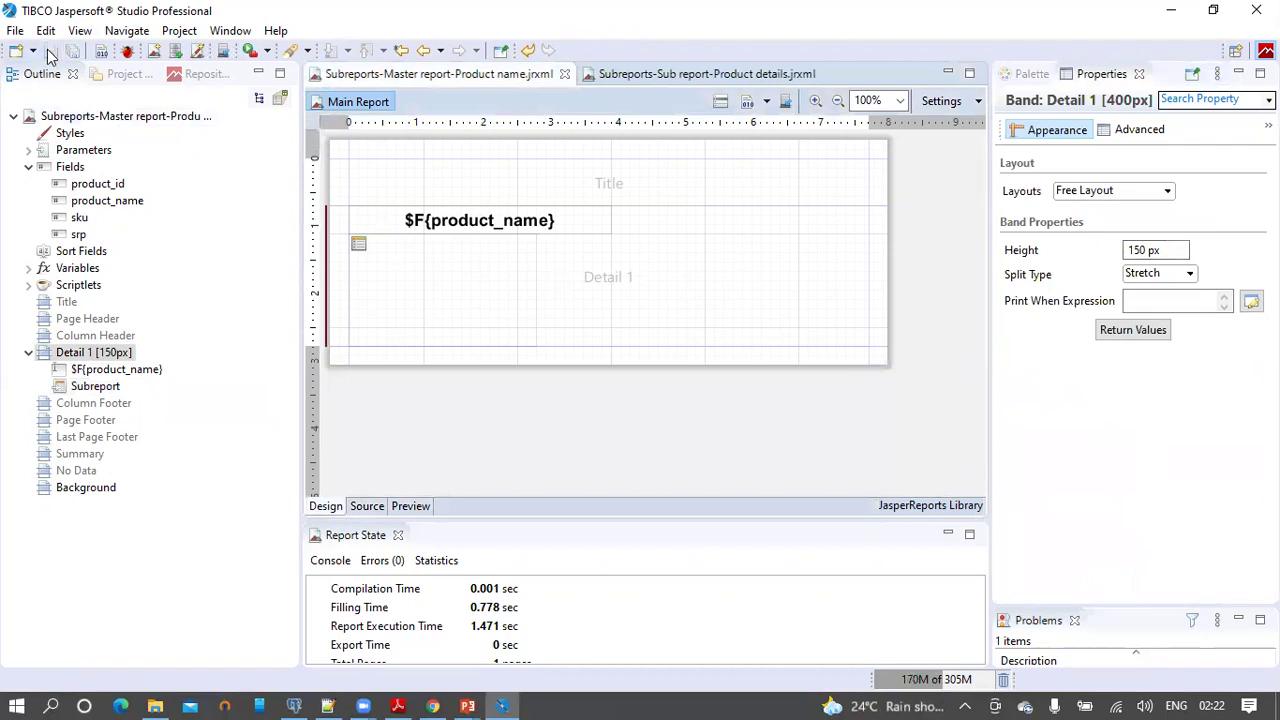
# - Preview the master report, check the details under each product name, and return to the design view
pyautogui.click(426, 508)
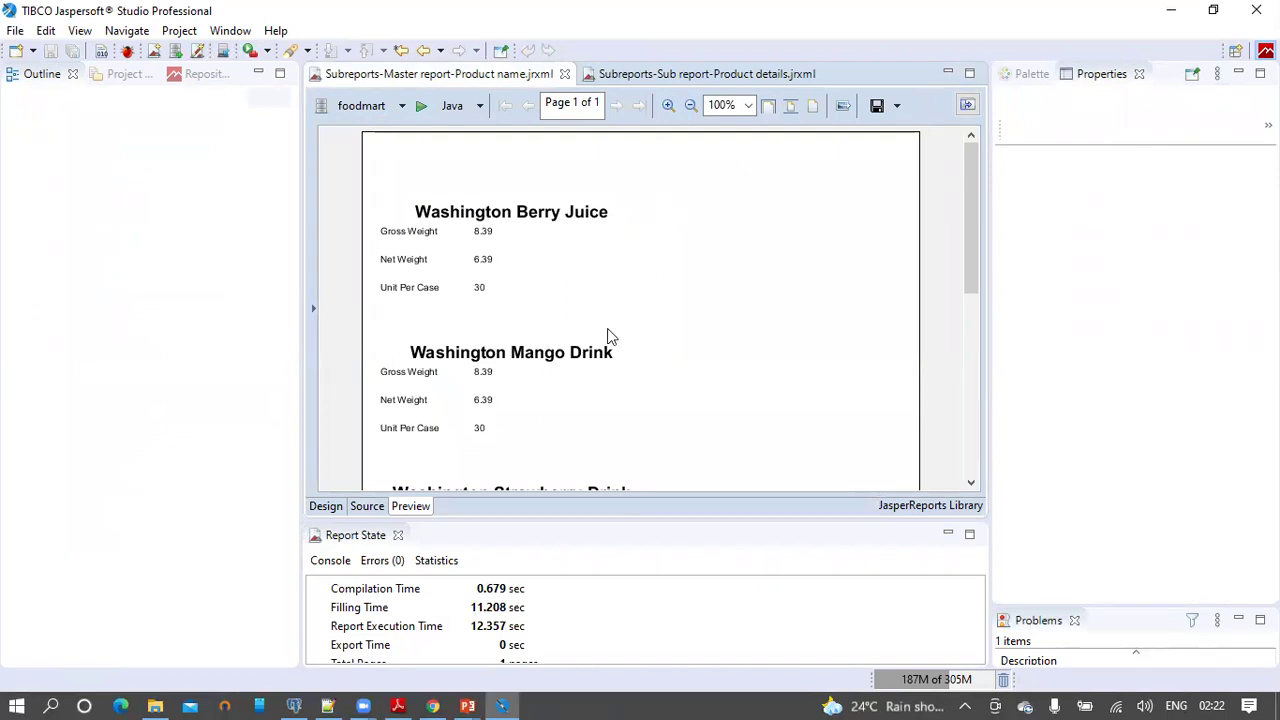
pyautogui.scroll(-2, 608, 335)
pyautogui.scroll(2, 608, 335)
pyautogui.click(333, 511)
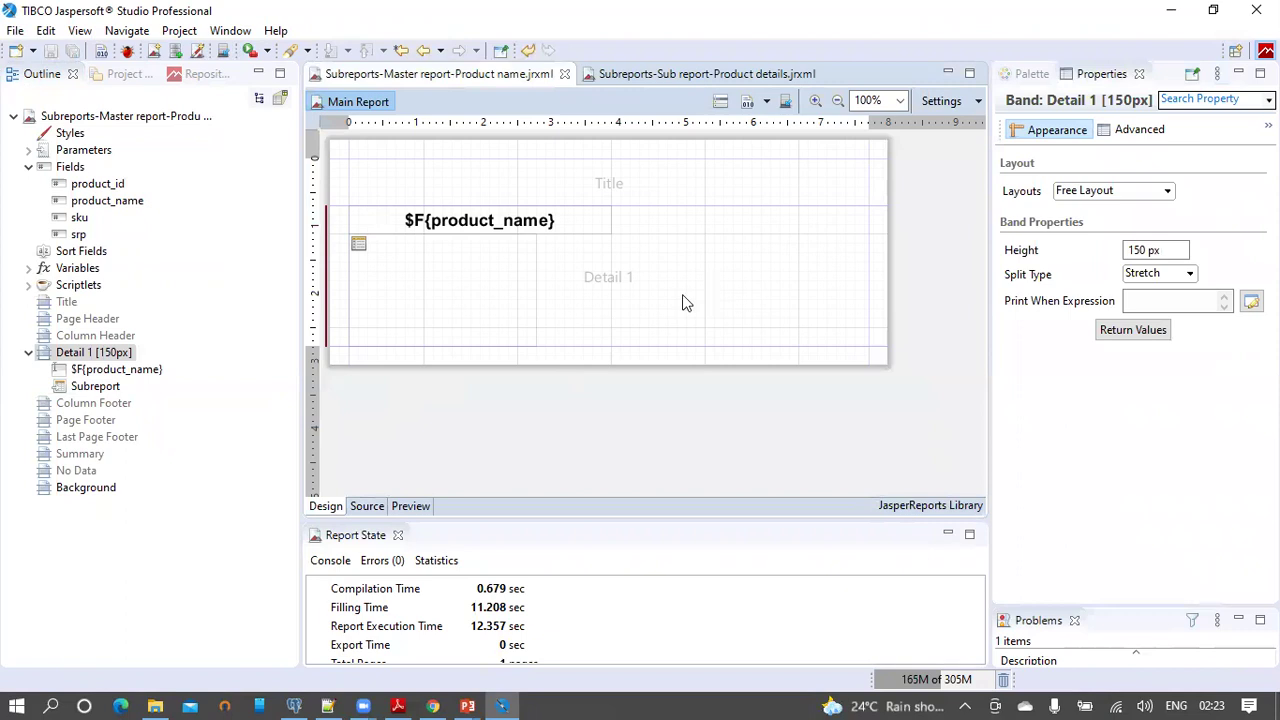
# - Create a new parameter in the master report and name it paramProductID
pyautogui.click(29, 150)
pyautogui.click(91, 152)
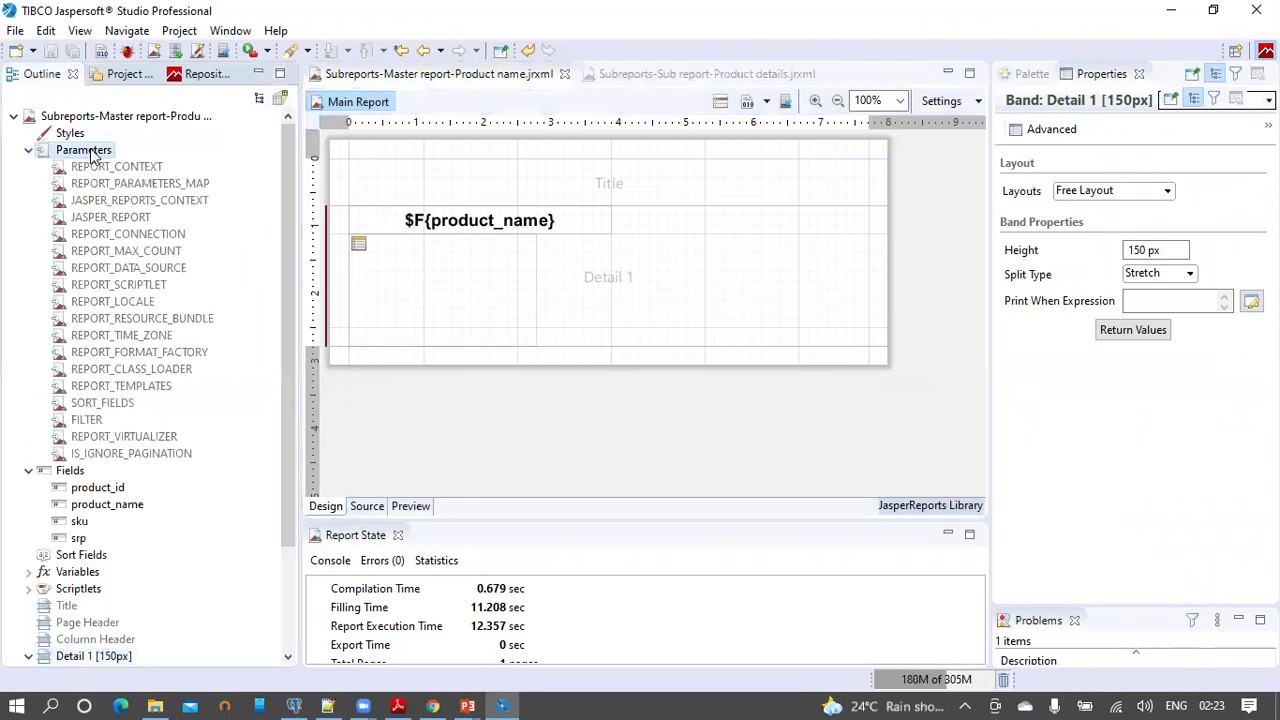
pyautogui.rightClick(97, 155)
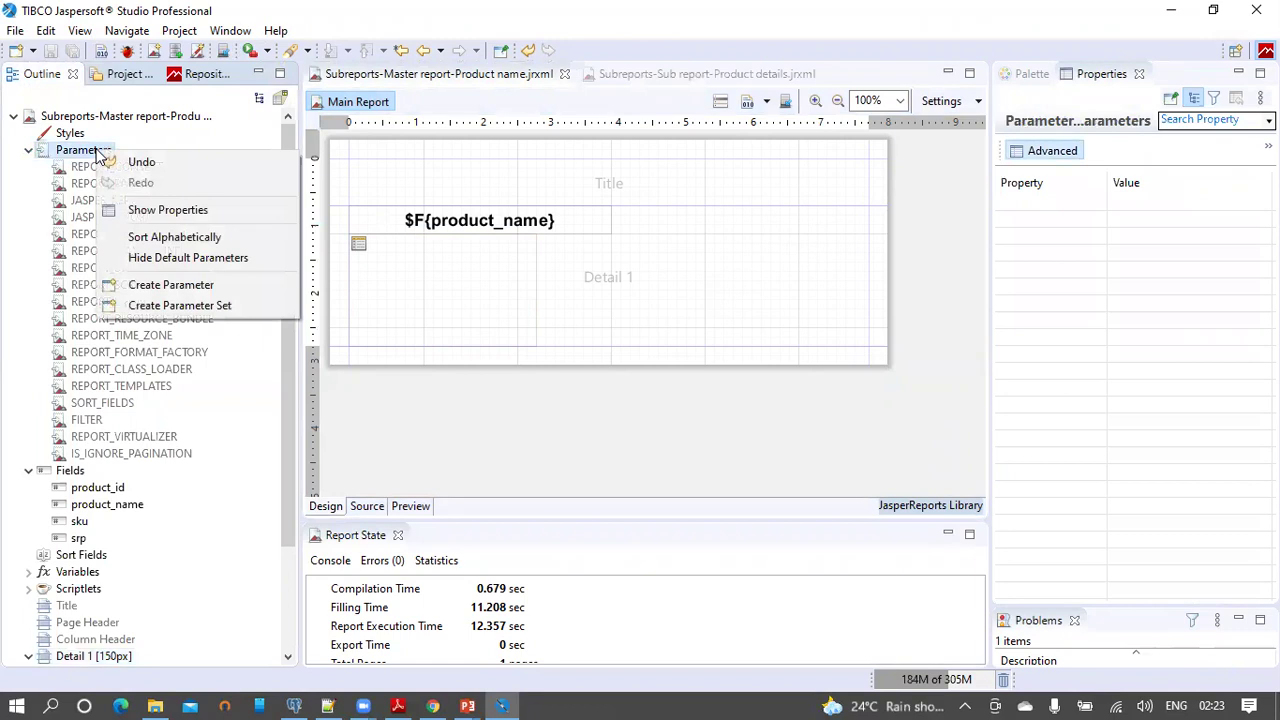
pyautogui.click(148, 287)
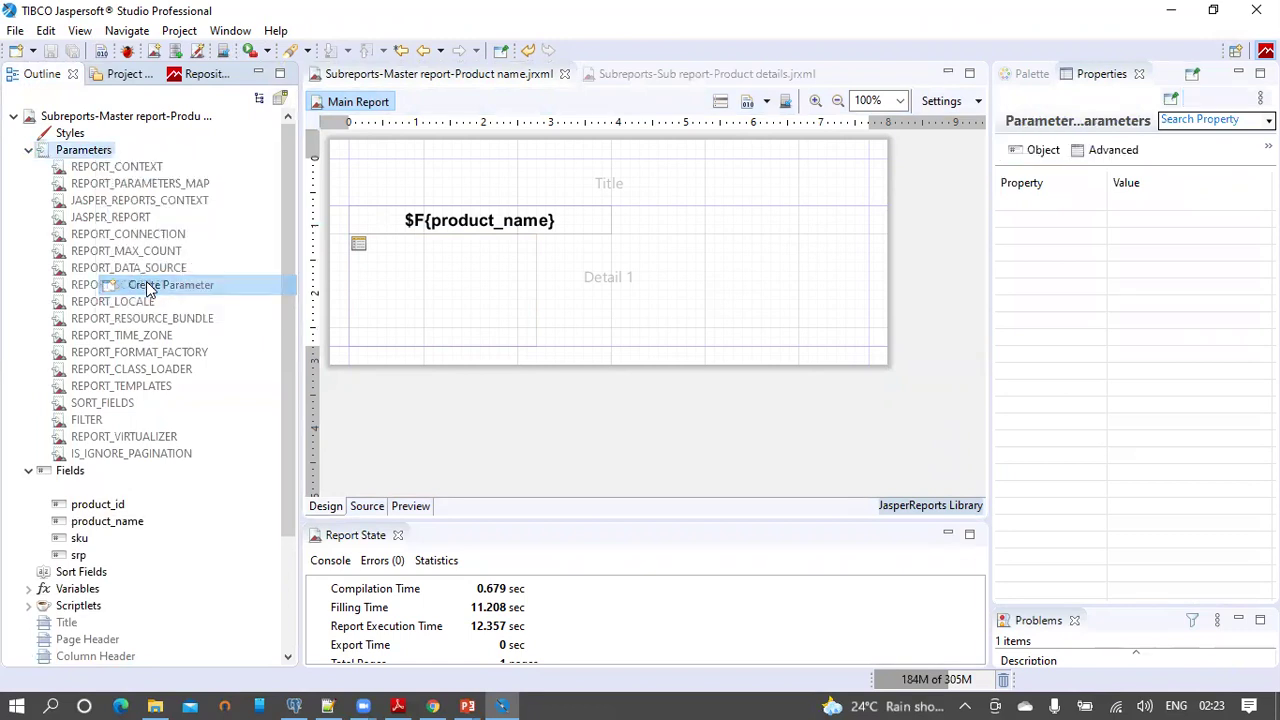
pyautogui.doubleClick(1143, 164)
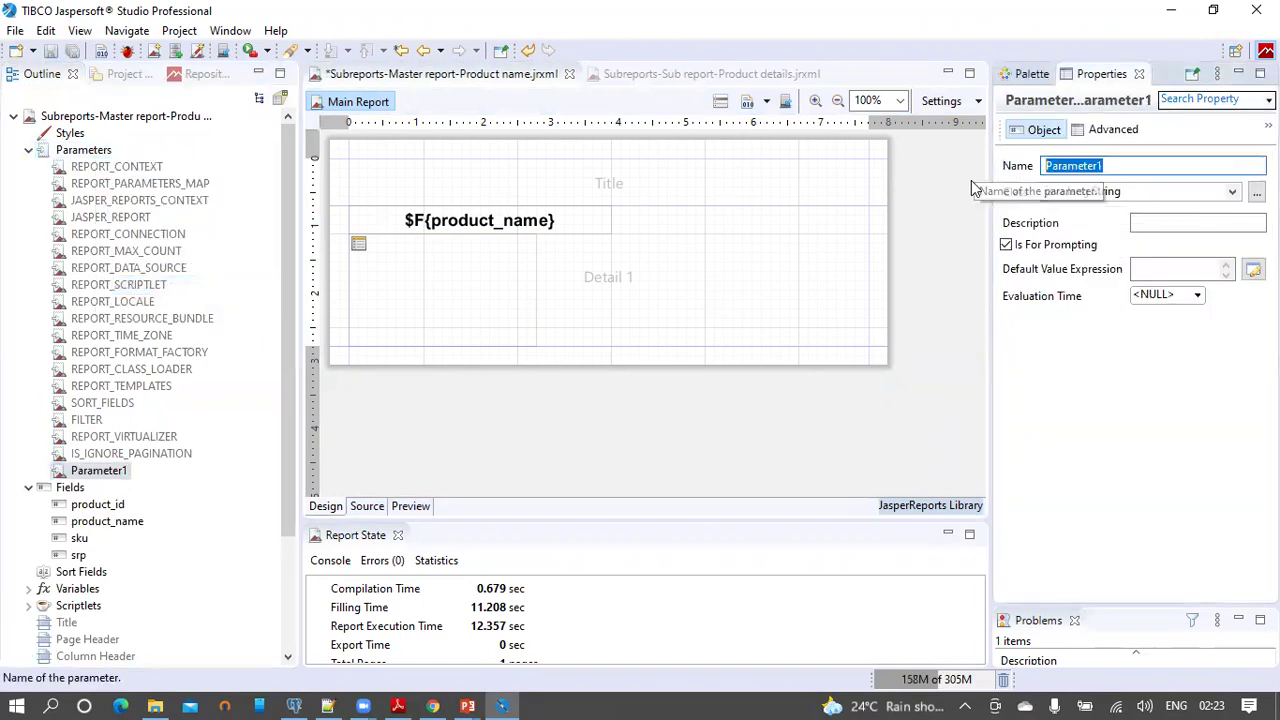
pyautogui.write('par')
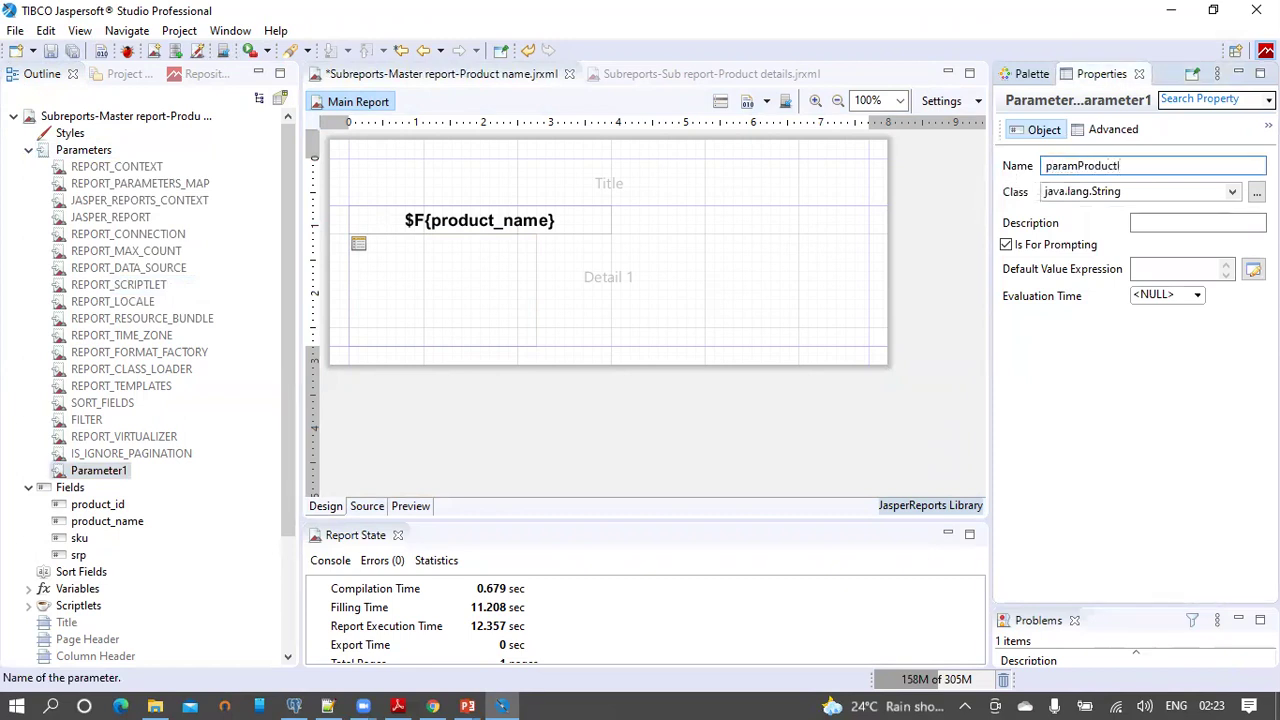
pyautogui.write('amProductID')
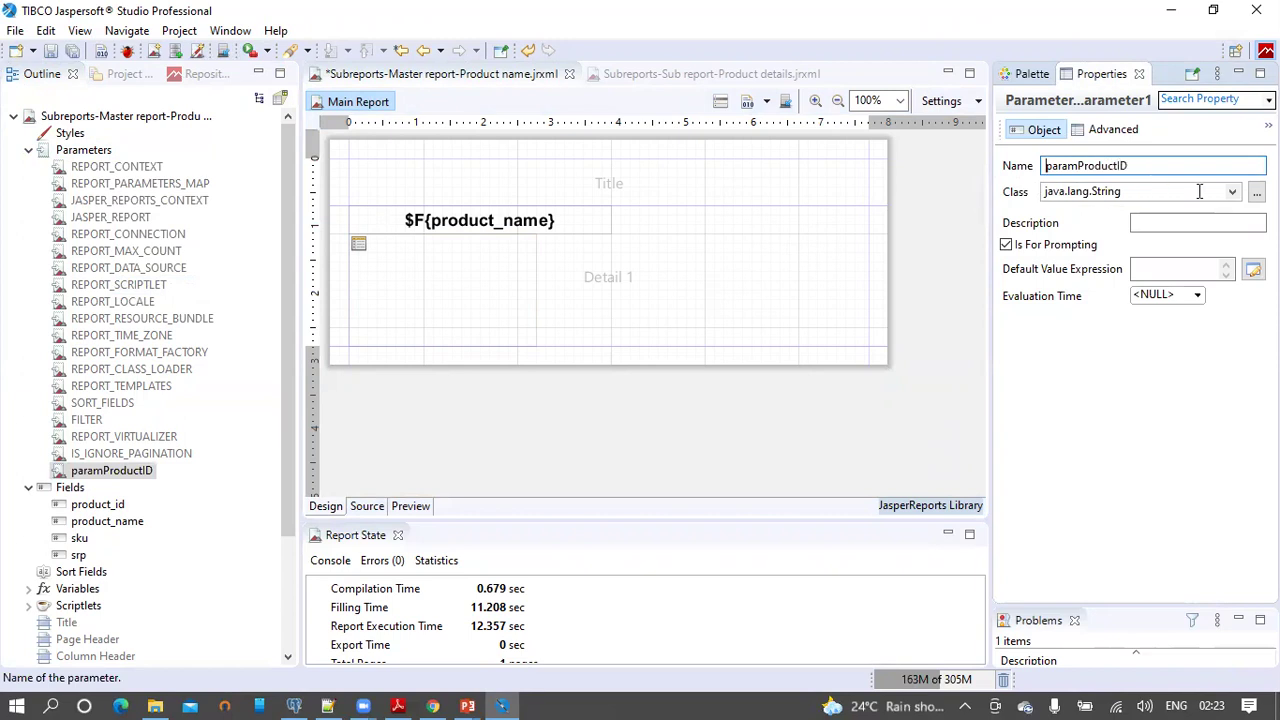
# - Set the paramProductID class to java.lang.Integer, turn off Is For Prompting and save the master report
pyautogui.click(1232, 191)
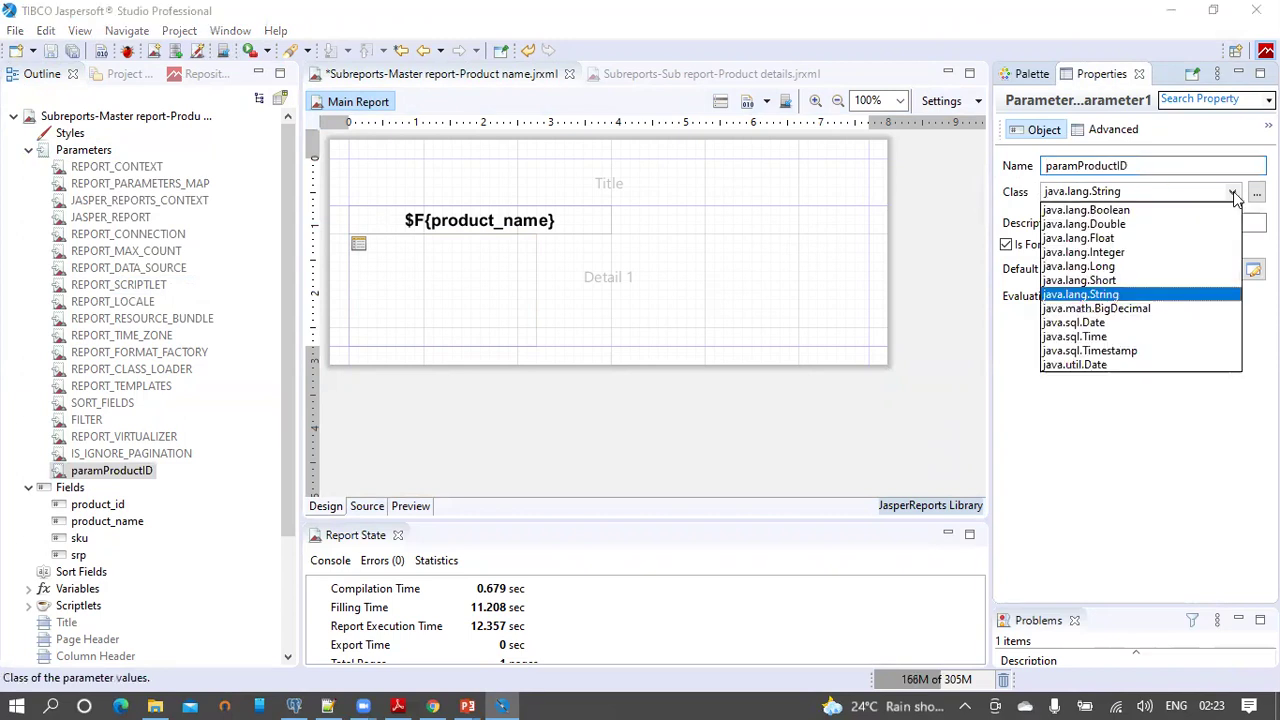
pyautogui.click(1127, 253)
pyautogui.click(55, 53)
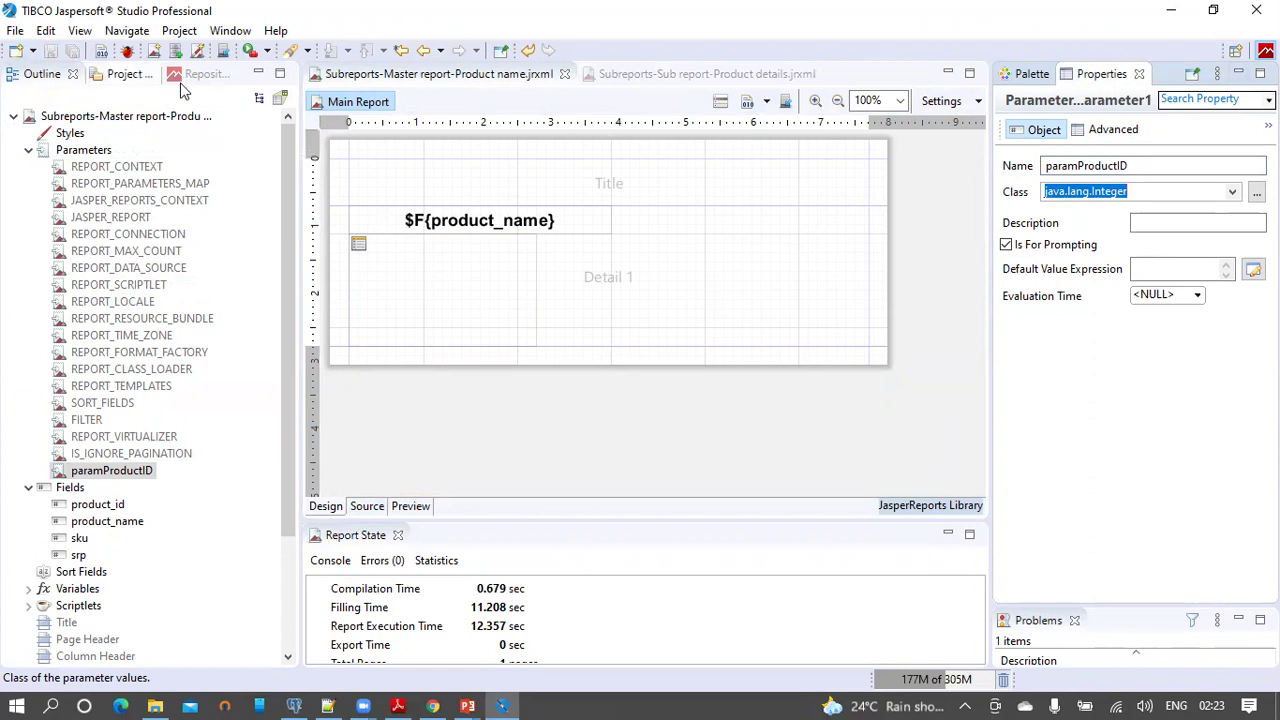
pyautogui.click(1008, 246)
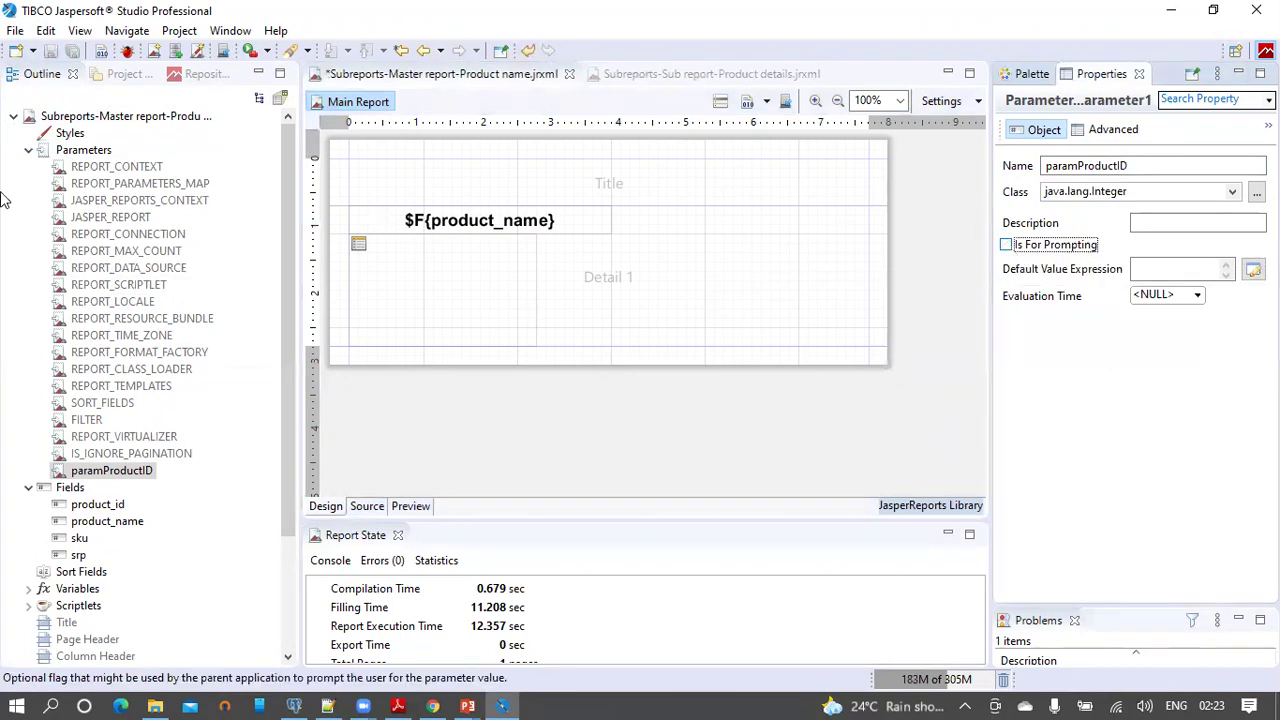
pyautogui.click(53, 51)
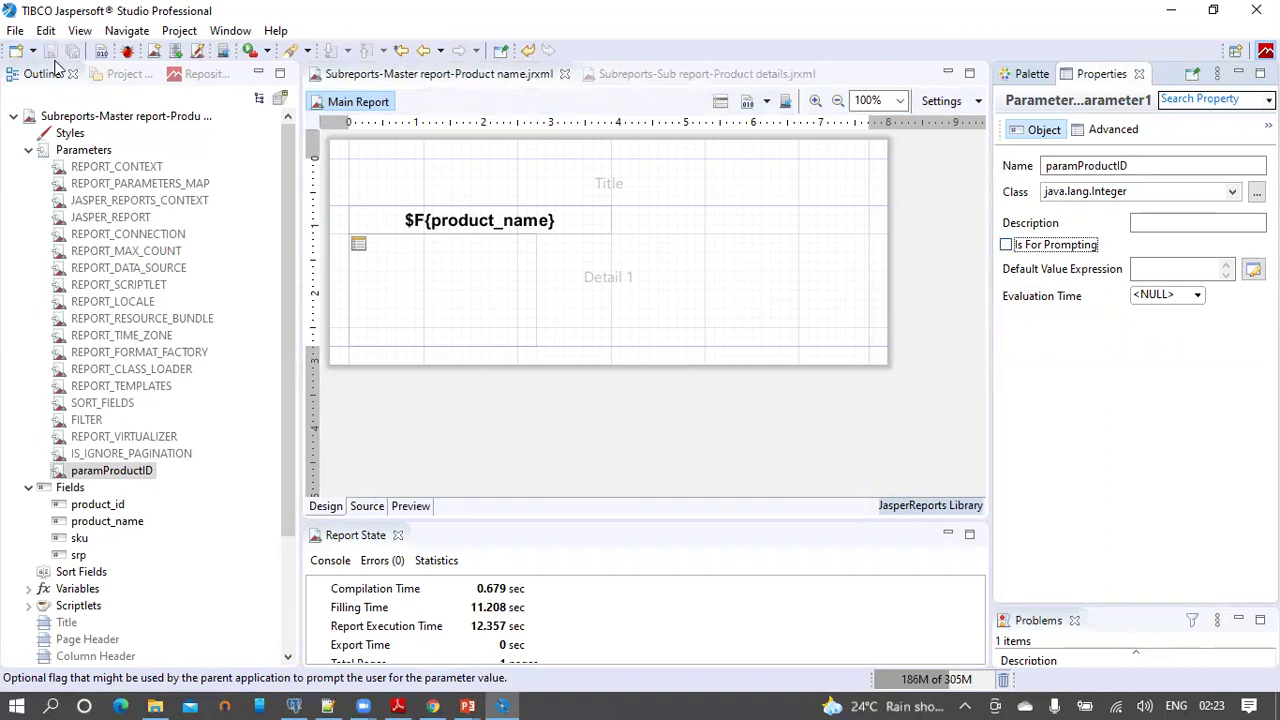
# - Open the parameters of the master report's subreport element and add a parameter entry named paramProductID
pyautogui.click(491, 286)
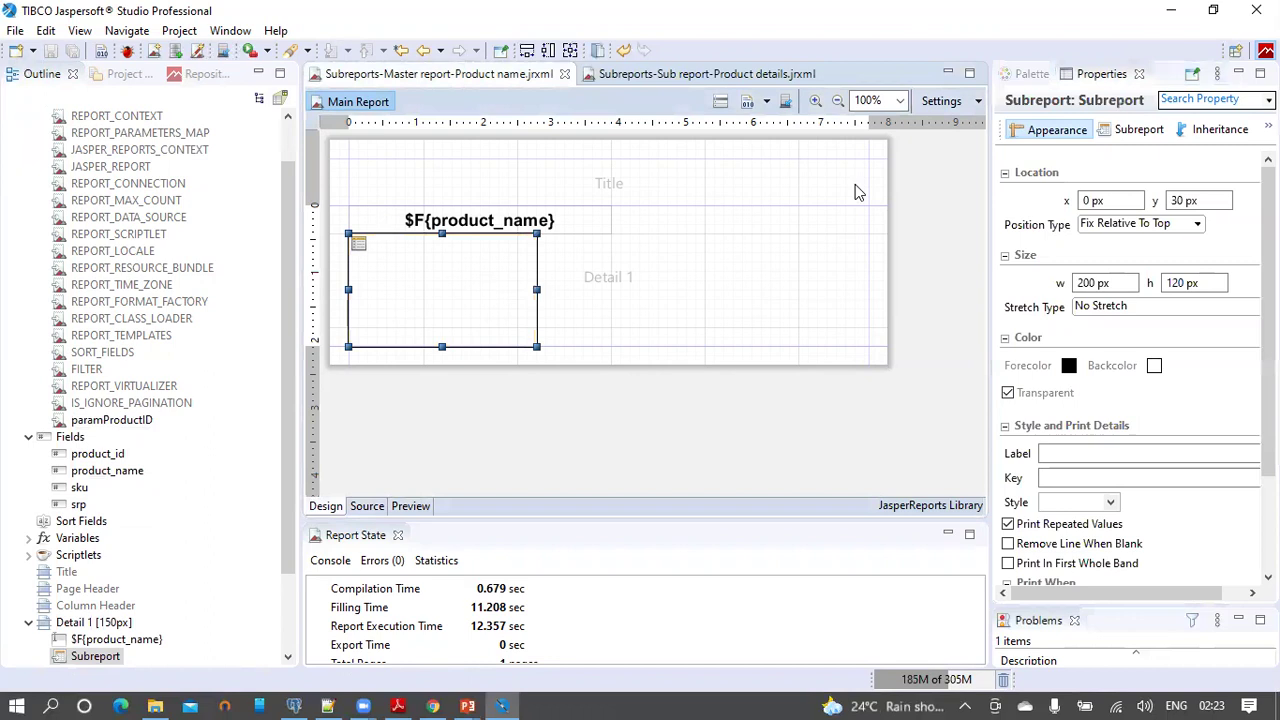
pyautogui.moveTo(988, 150); pyautogui.dragTo(708, 158)
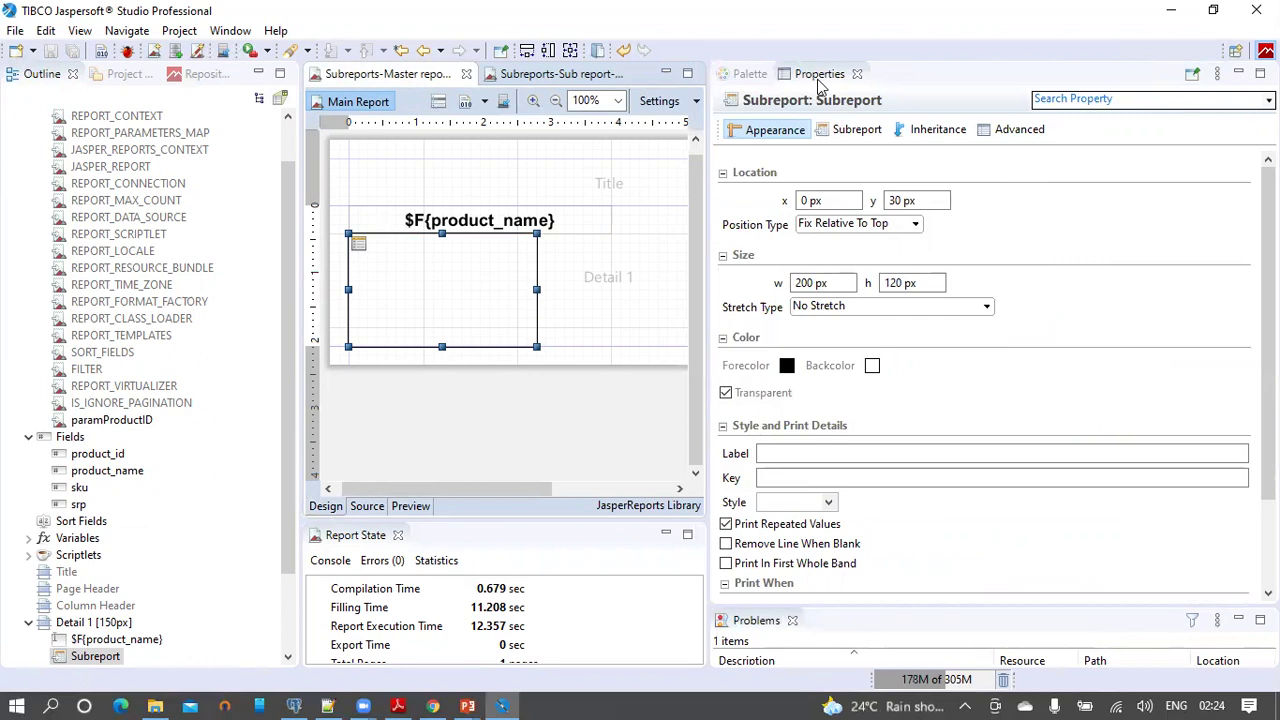
pyautogui.click(857, 130)
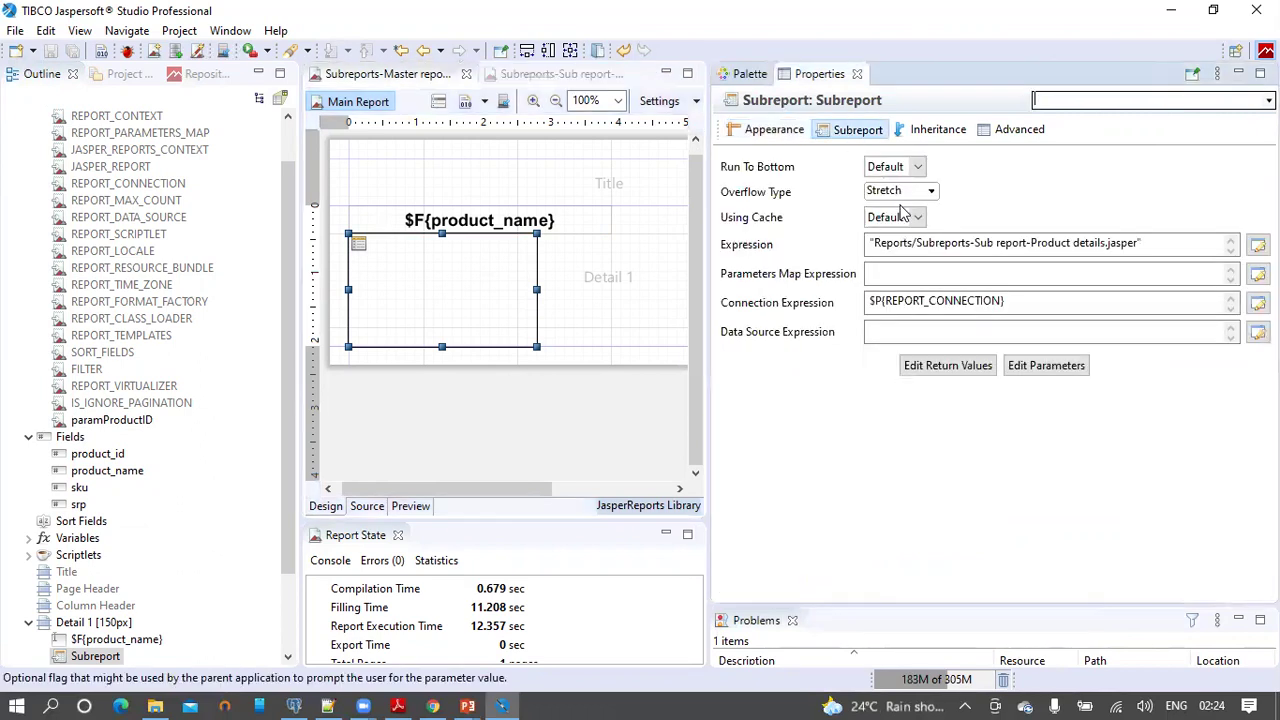
pyautogui.click(1047, 368)
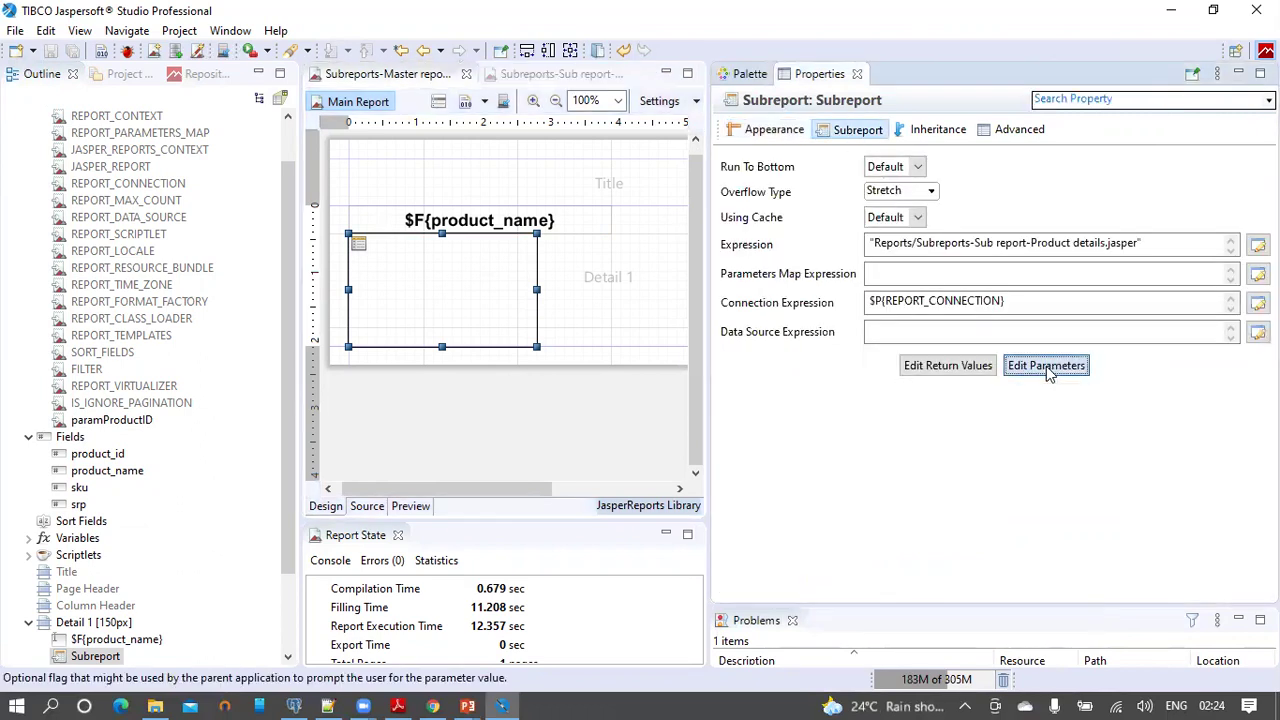
pyautogui.click(834, 119)
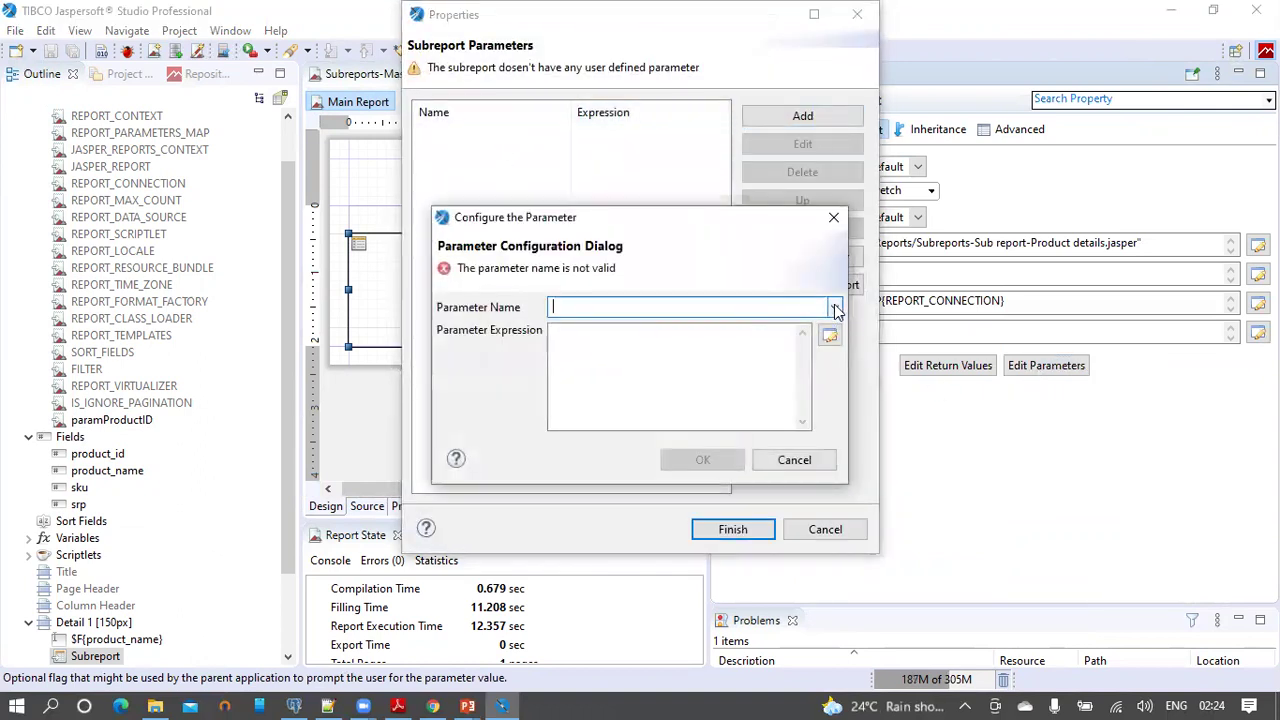
pyautogui.click(836, 310)
pyautogui.scroll(-1, 838, 430)
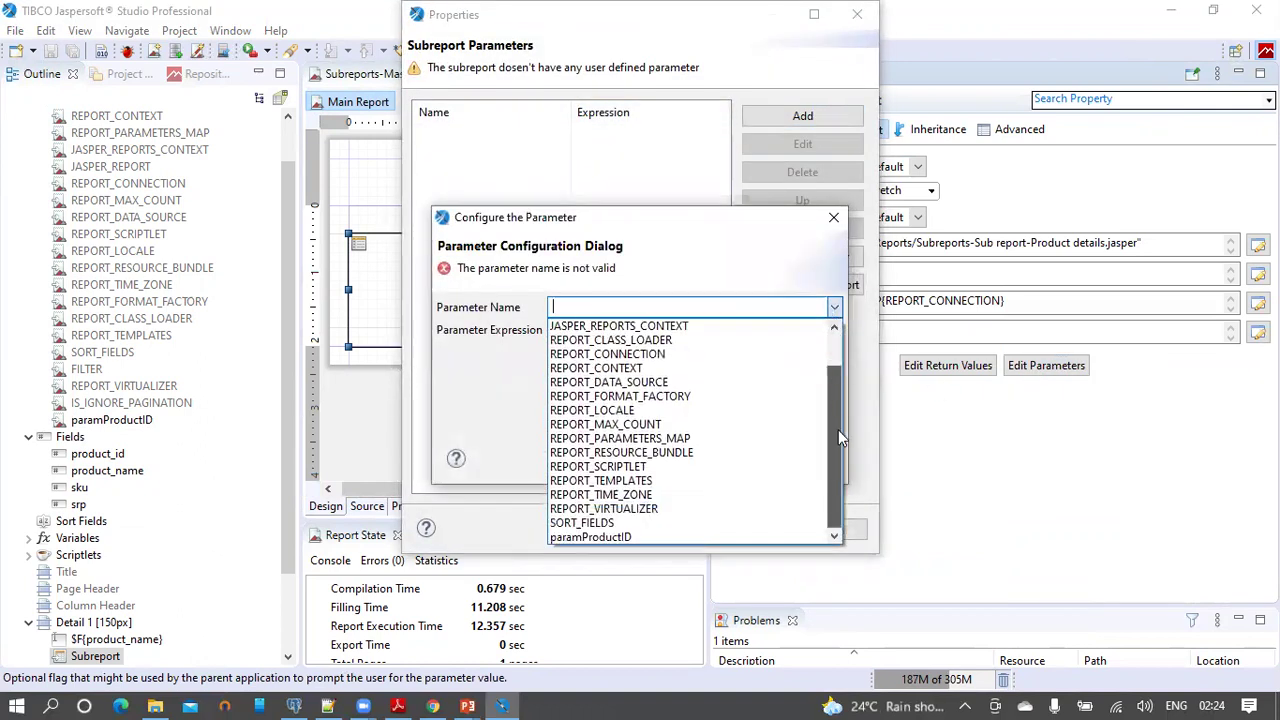
pyautogui.click(643, 537)
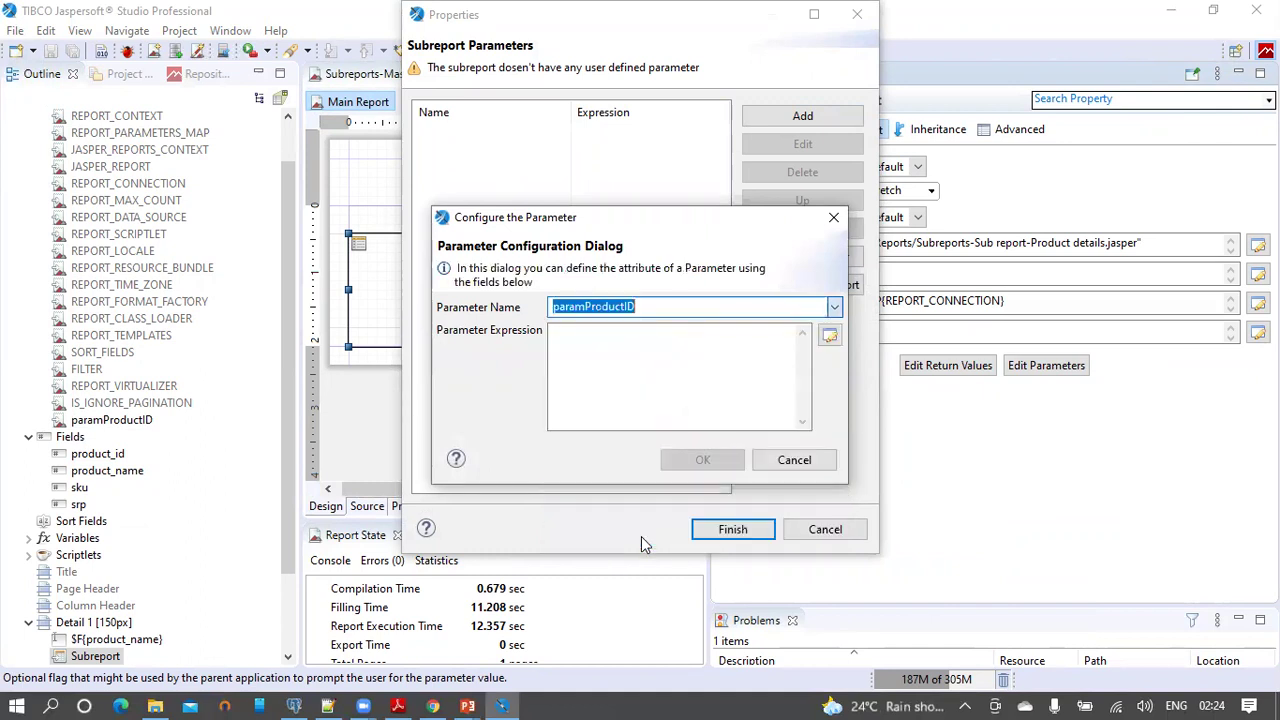
# - Set the paramProductID expression to the field $F{product_id} and apply the subreport parameters
pyautogui.click(829, 336)
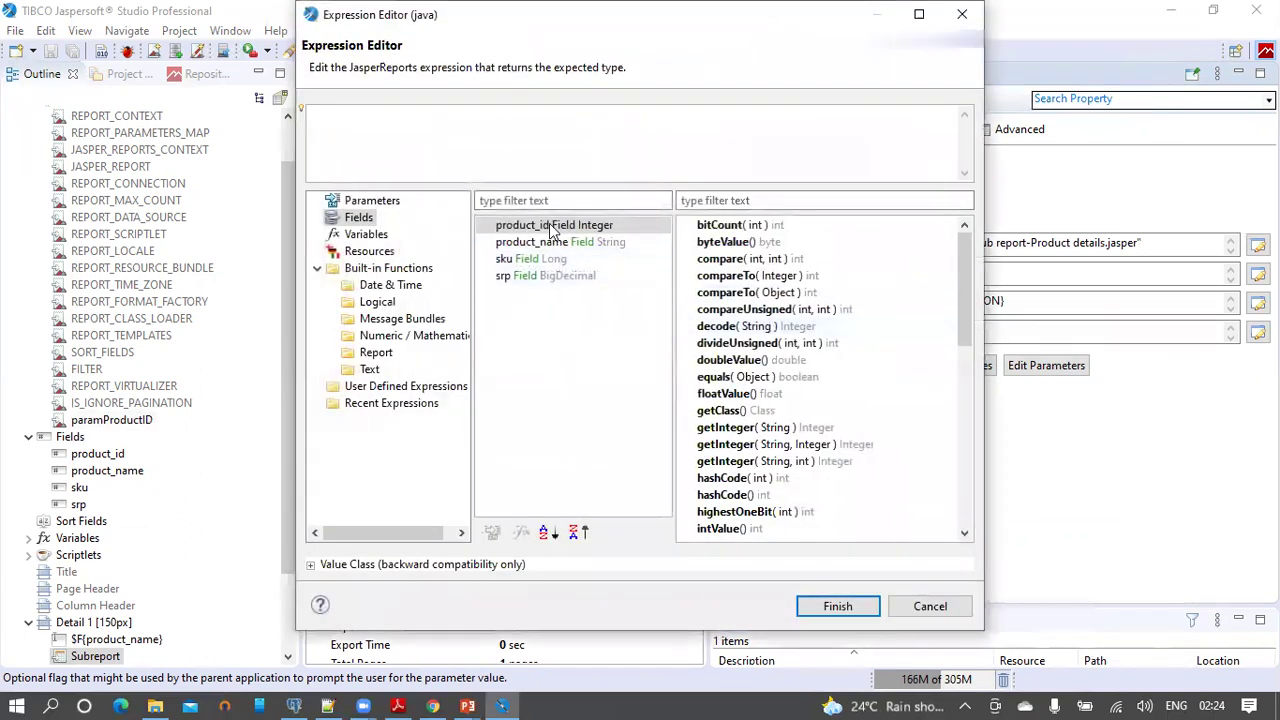
pyautogui.doubleClick(553, 229)
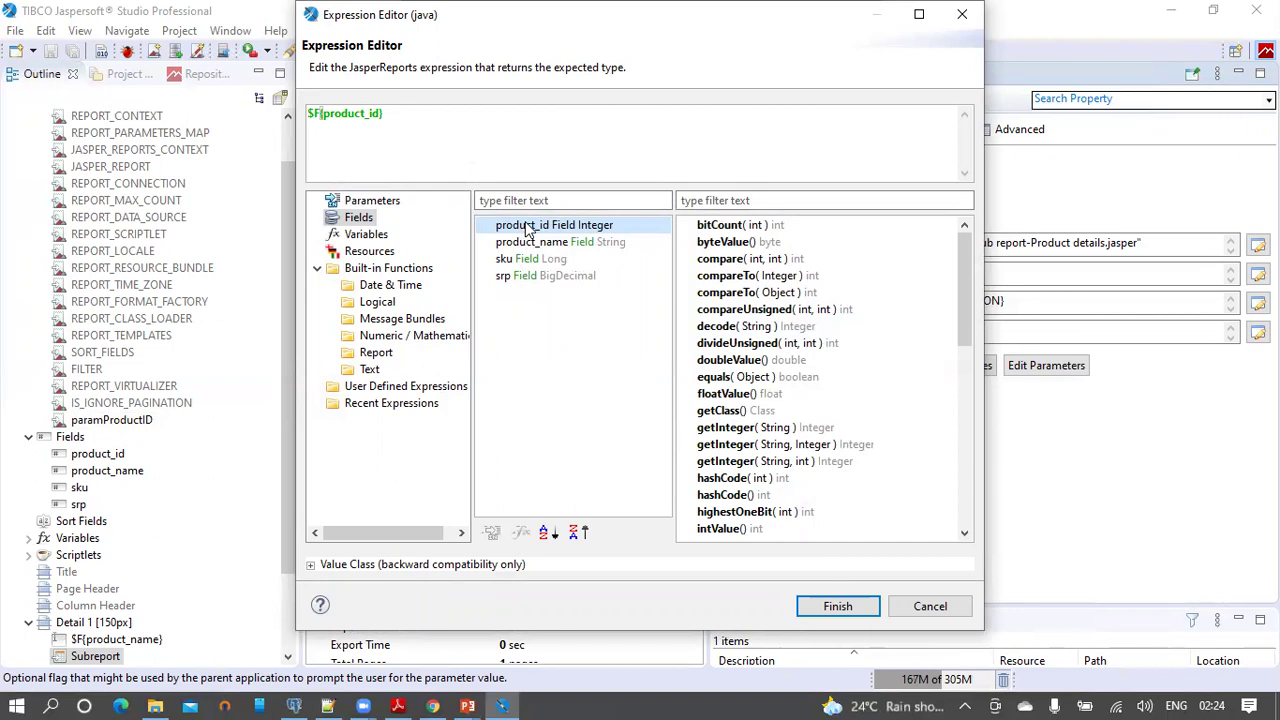
pyautogui.click(838, 606)
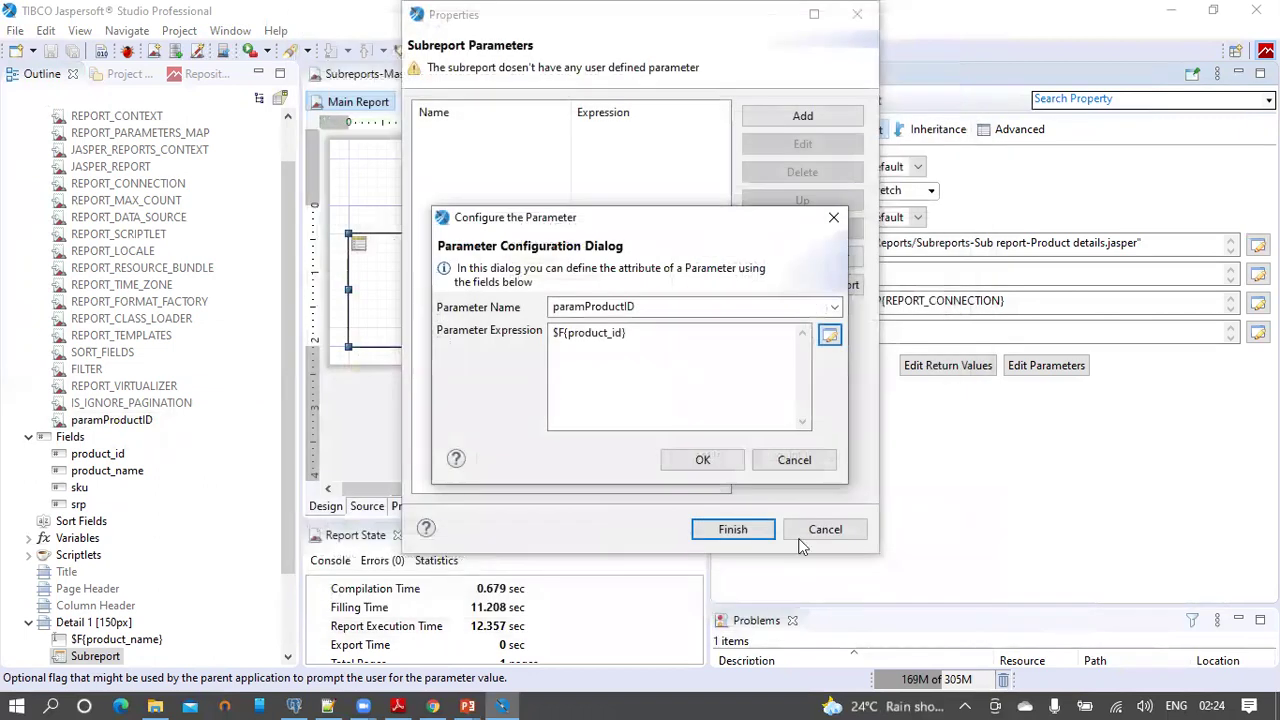
pyautogui.click(702, 460)
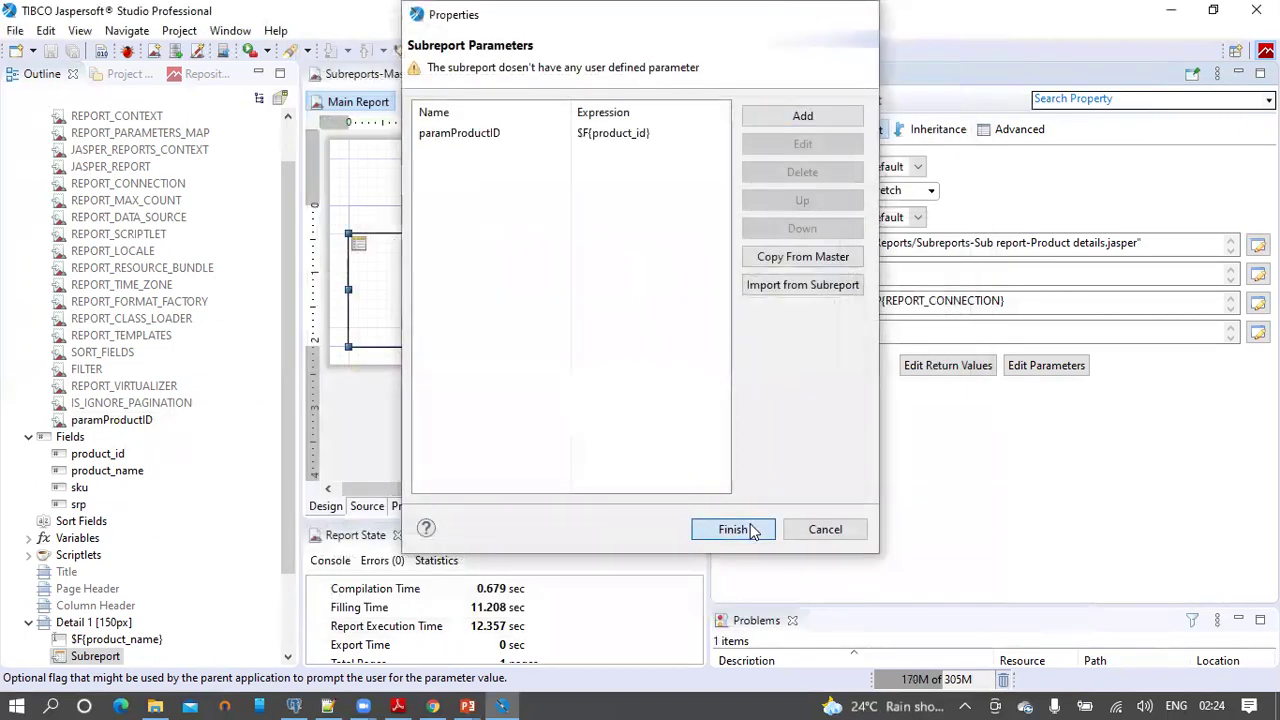
pyautogui.click(732, 529)
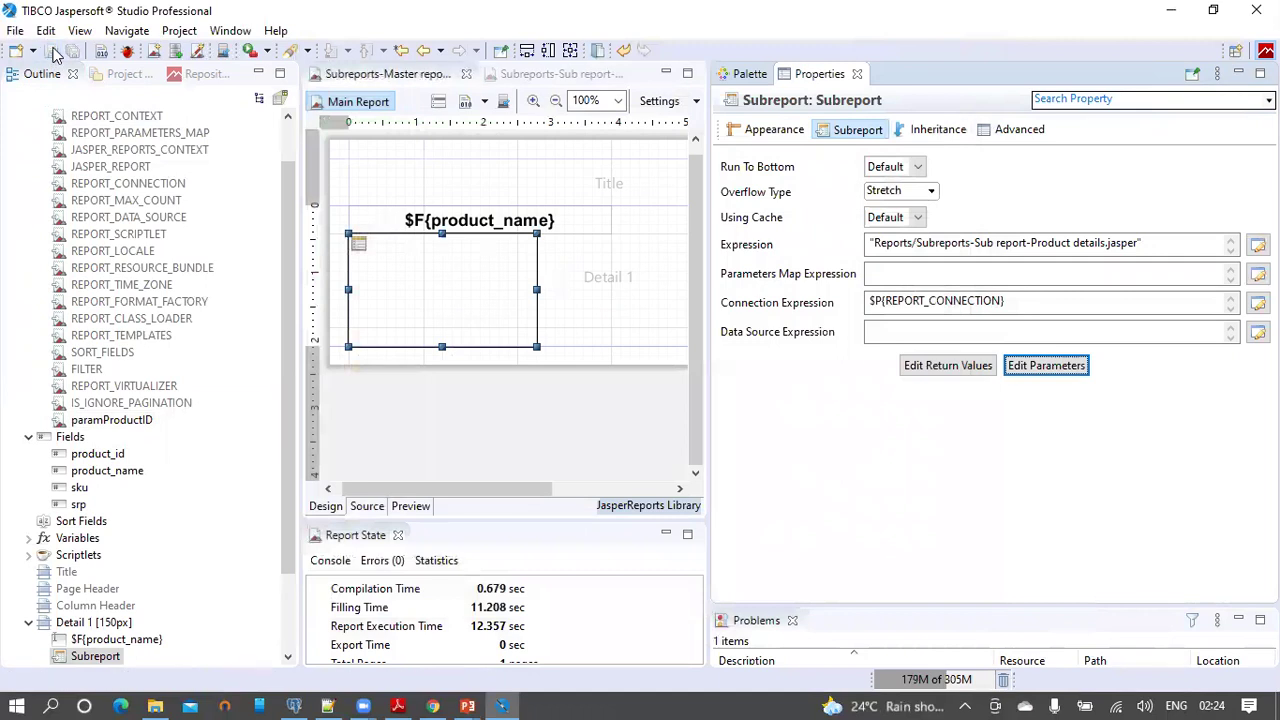
# - Preview the master report, compare the weight and case details across the products, and return to the design view
pyautogui.click(412, 507)
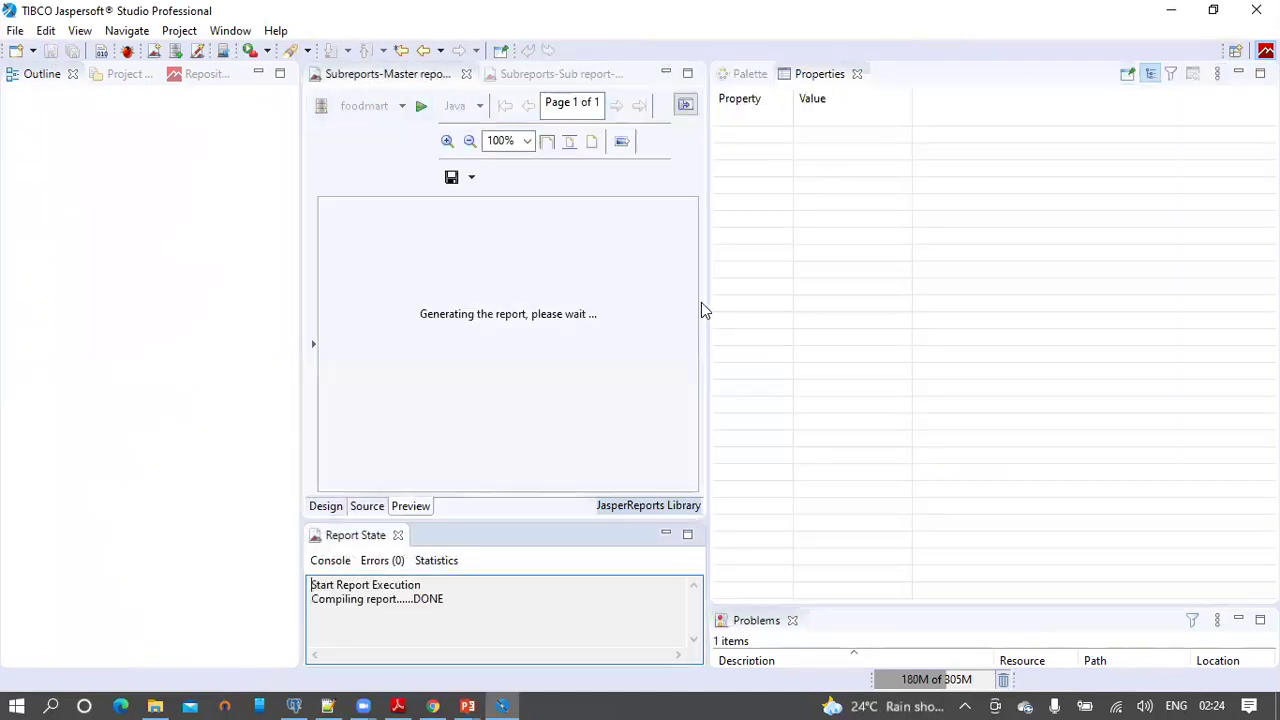
pyautogui.moveTo(703, 271); pyautogui.dragTo(940, 259)
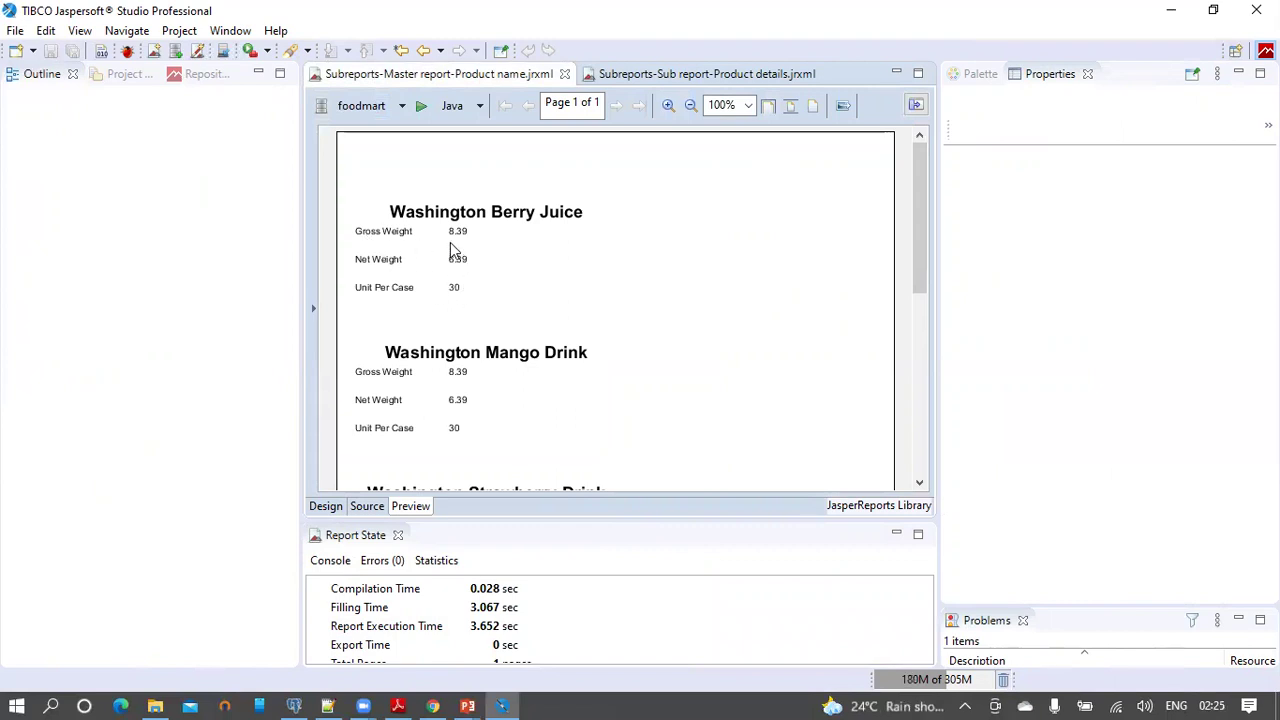
pyautogui.scroll(-2, 463, 235)
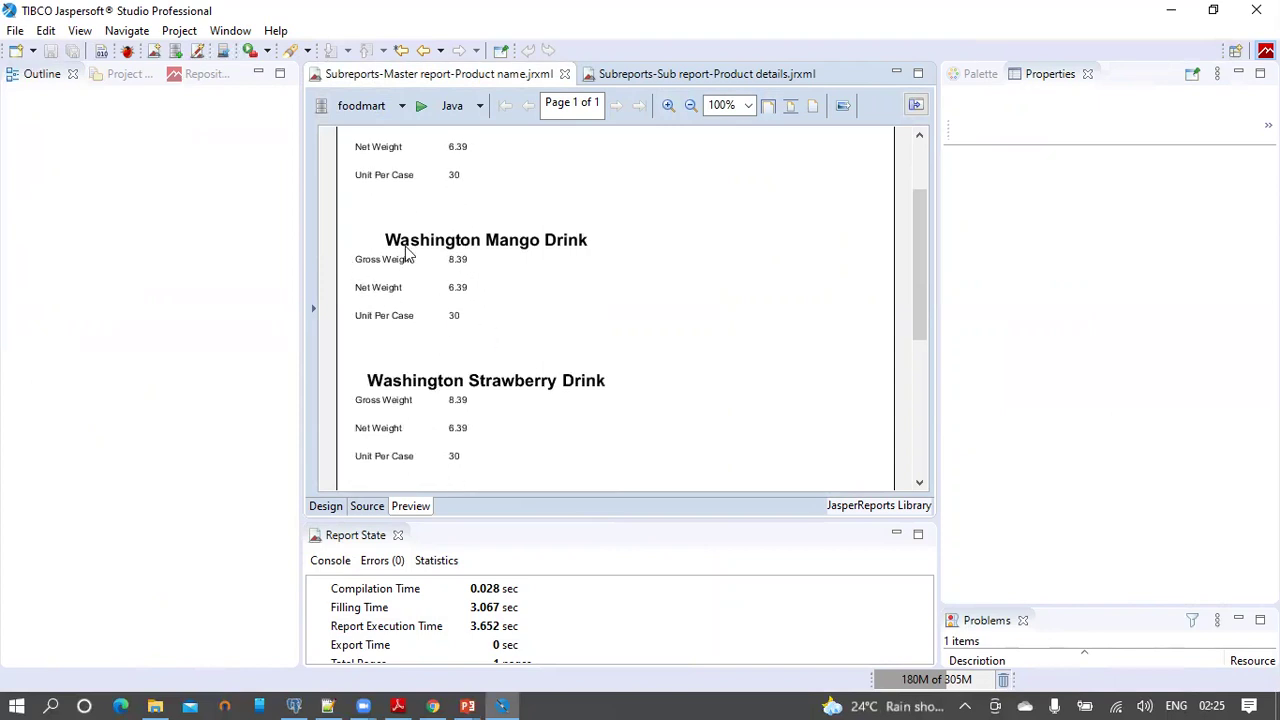
pyautogui.click(326, 506)
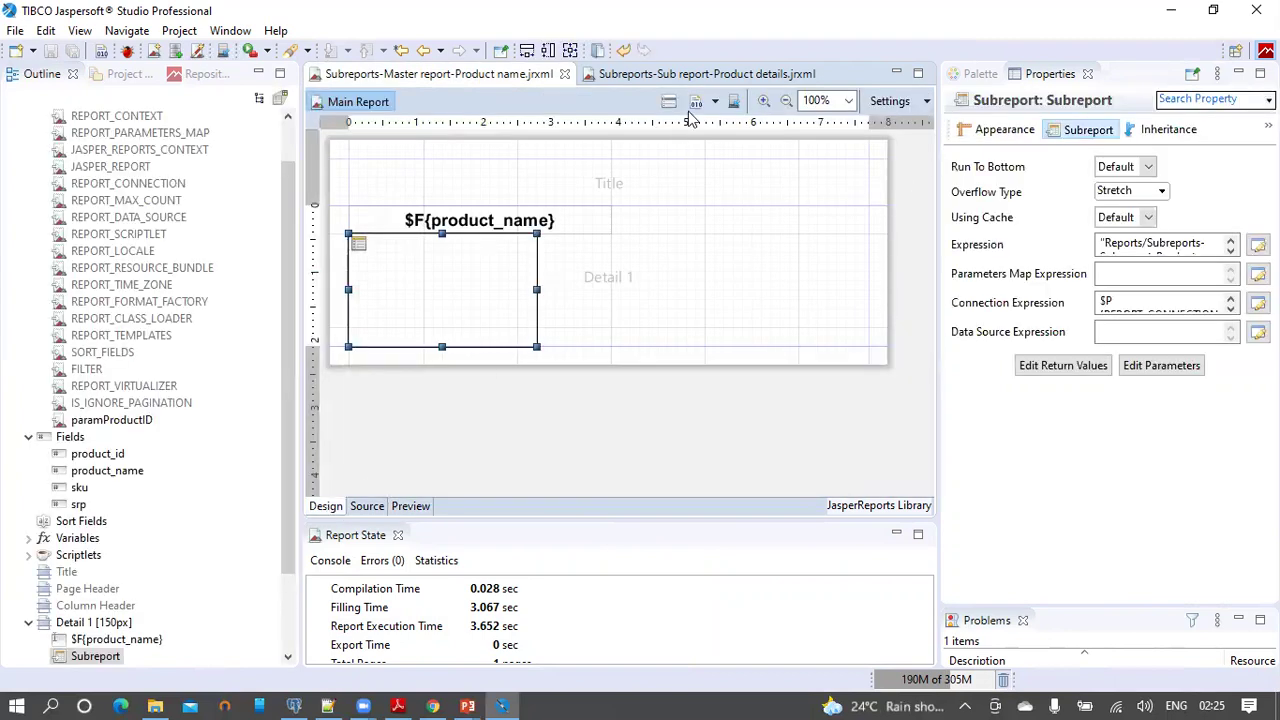
# - Switch to the product details subreport and create a parameter named paramProductID
pyautogui.click(711, 74)
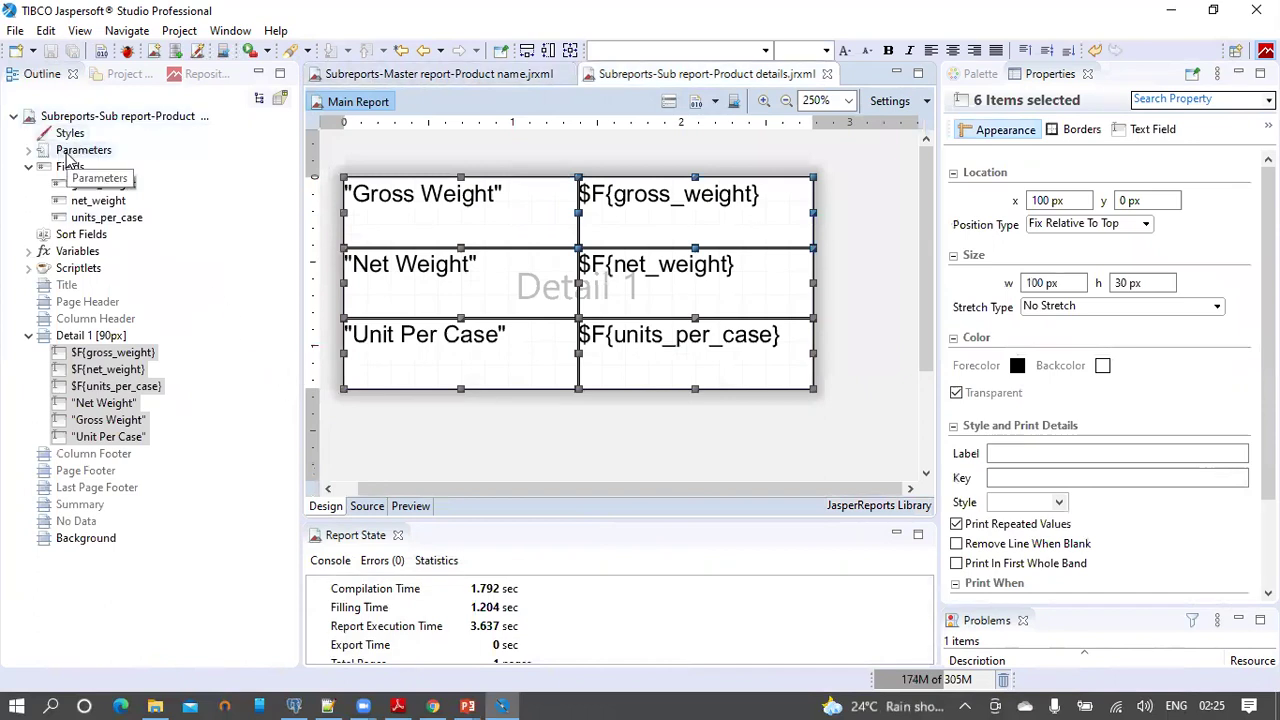
pyautogui.doubleClick(86, 151)
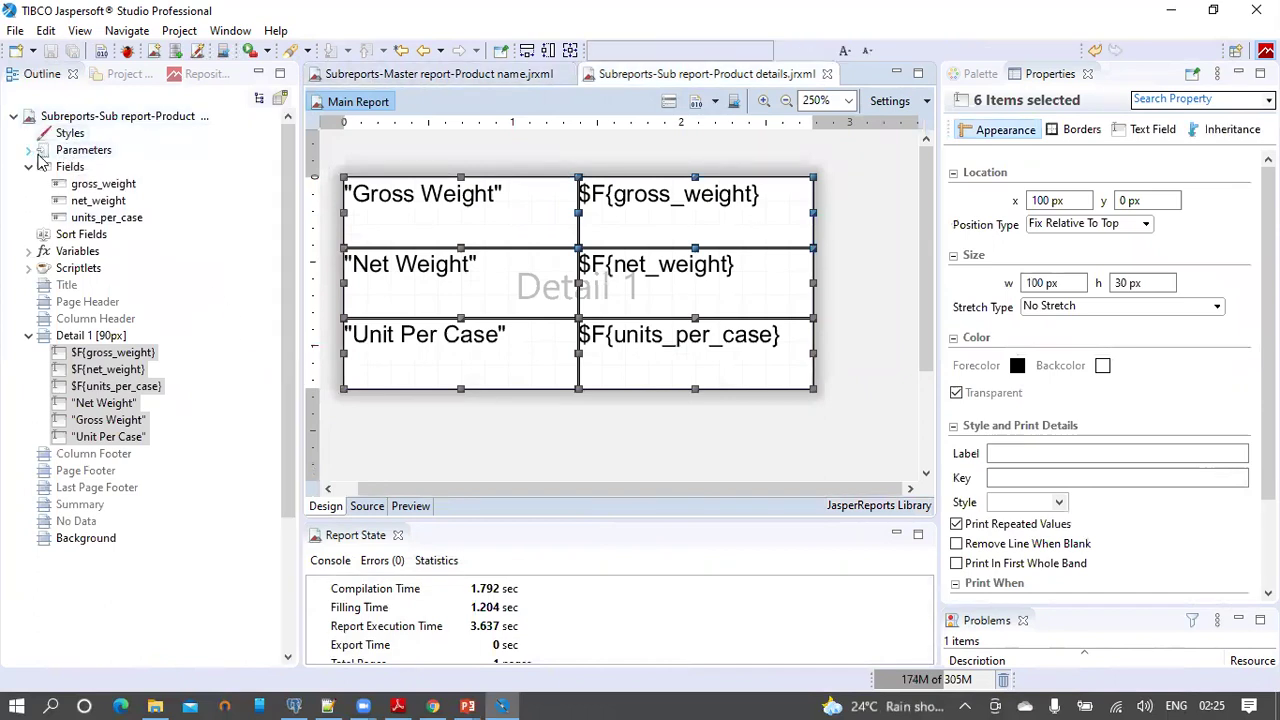
pyautogui.rightClick(90, 155)
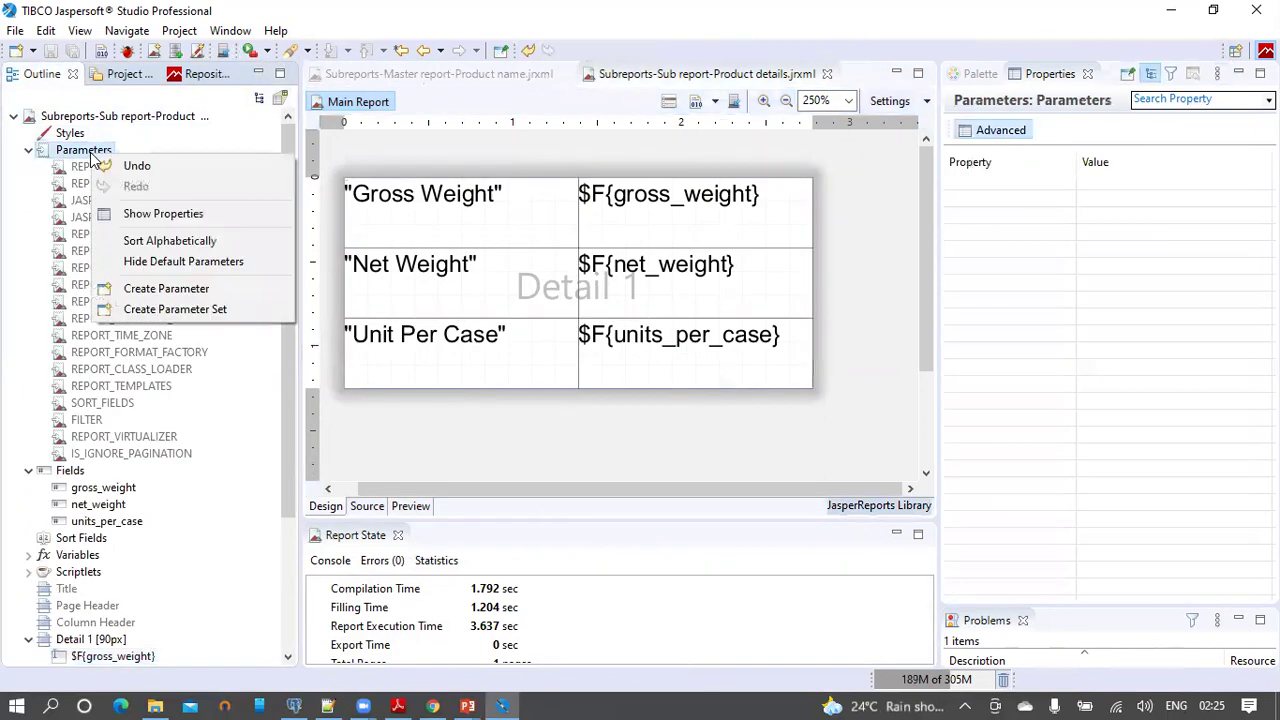
pyautogui.click(166, 289)
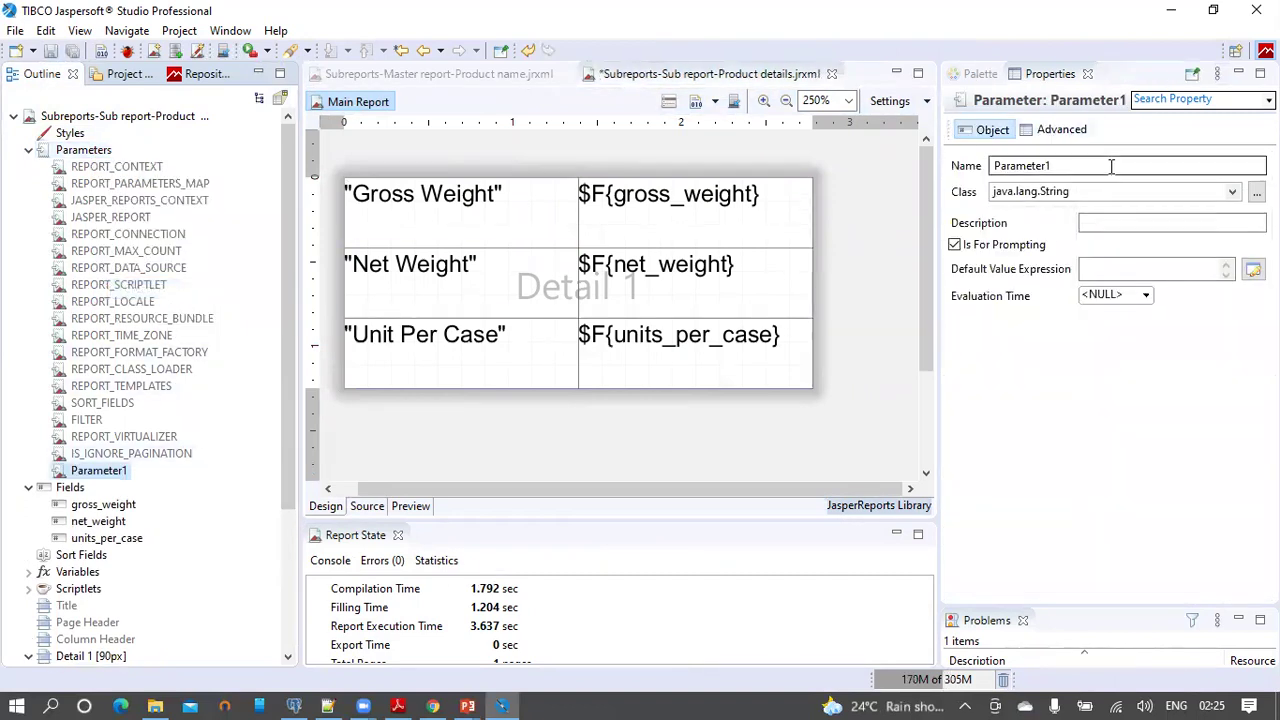
pyautogui.click(1110, 166)
pyautogui.write('para')
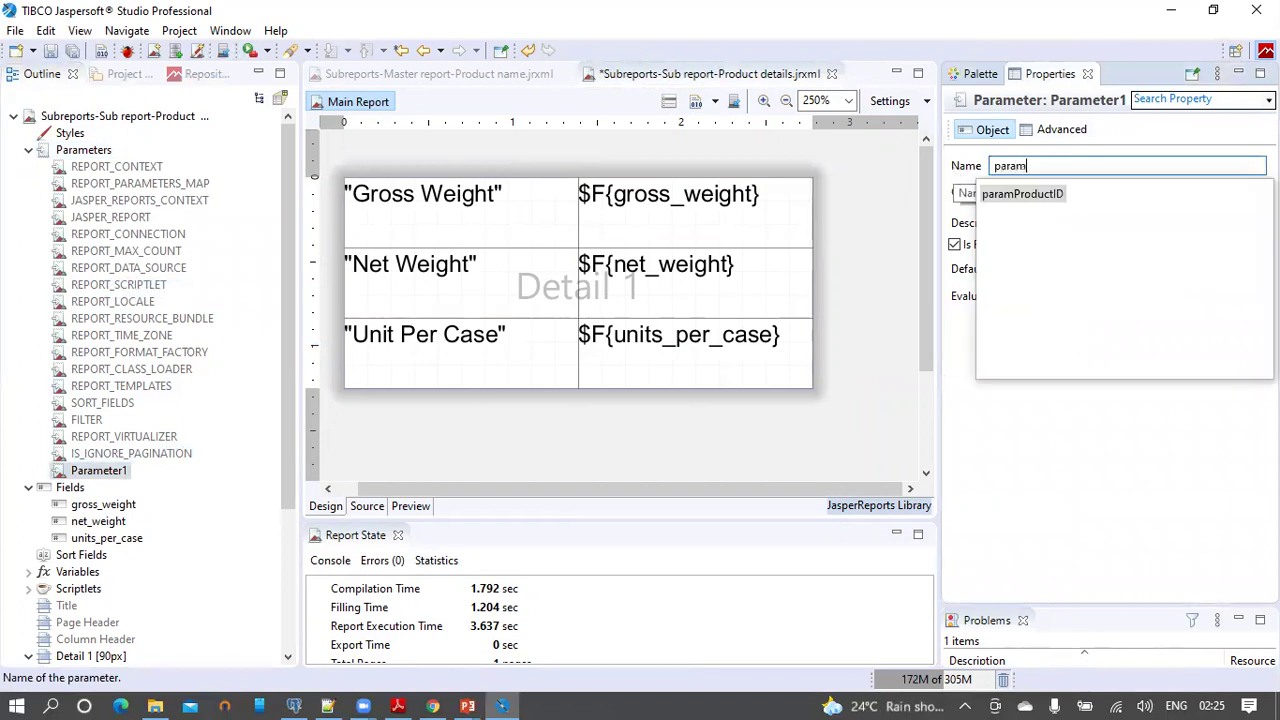
pyautogui.write('m')
pyautogui.doubleClick(1042, 195)
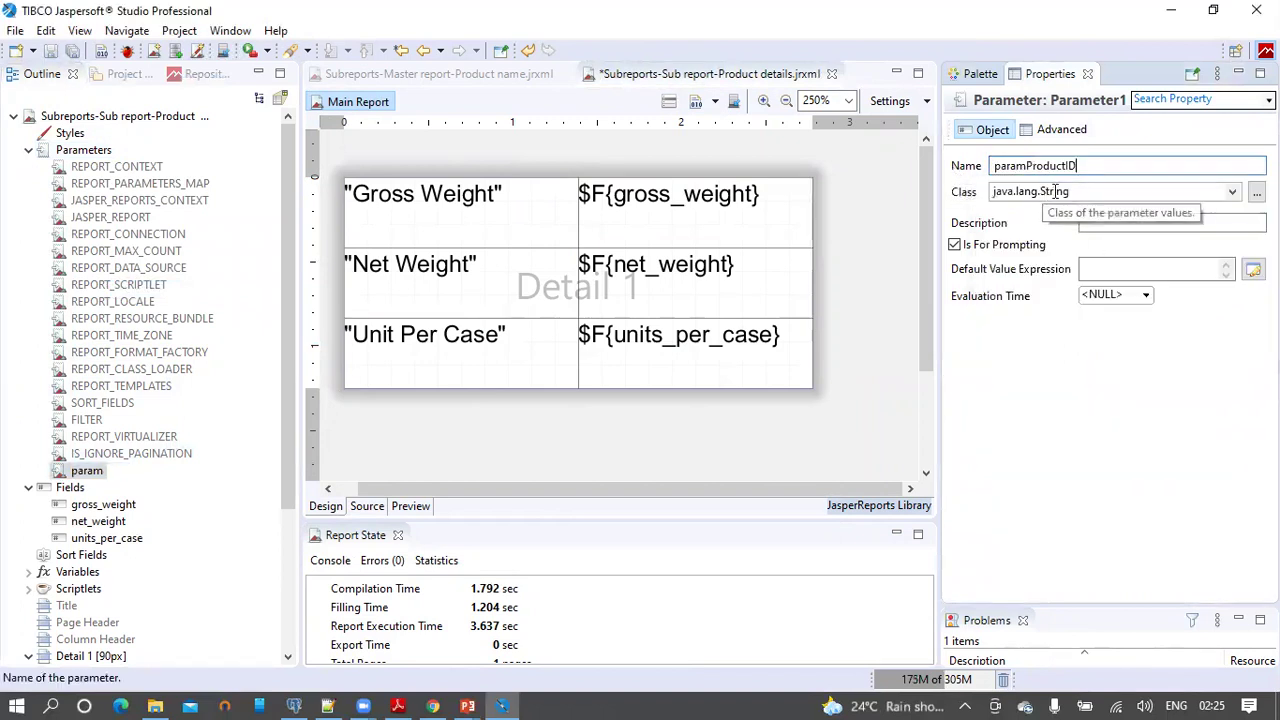
# - Set the subreport parameter's class to java.lang.Integer, turn off Is For Prompting and save the subreport
pyautogui.click(1232, 192)
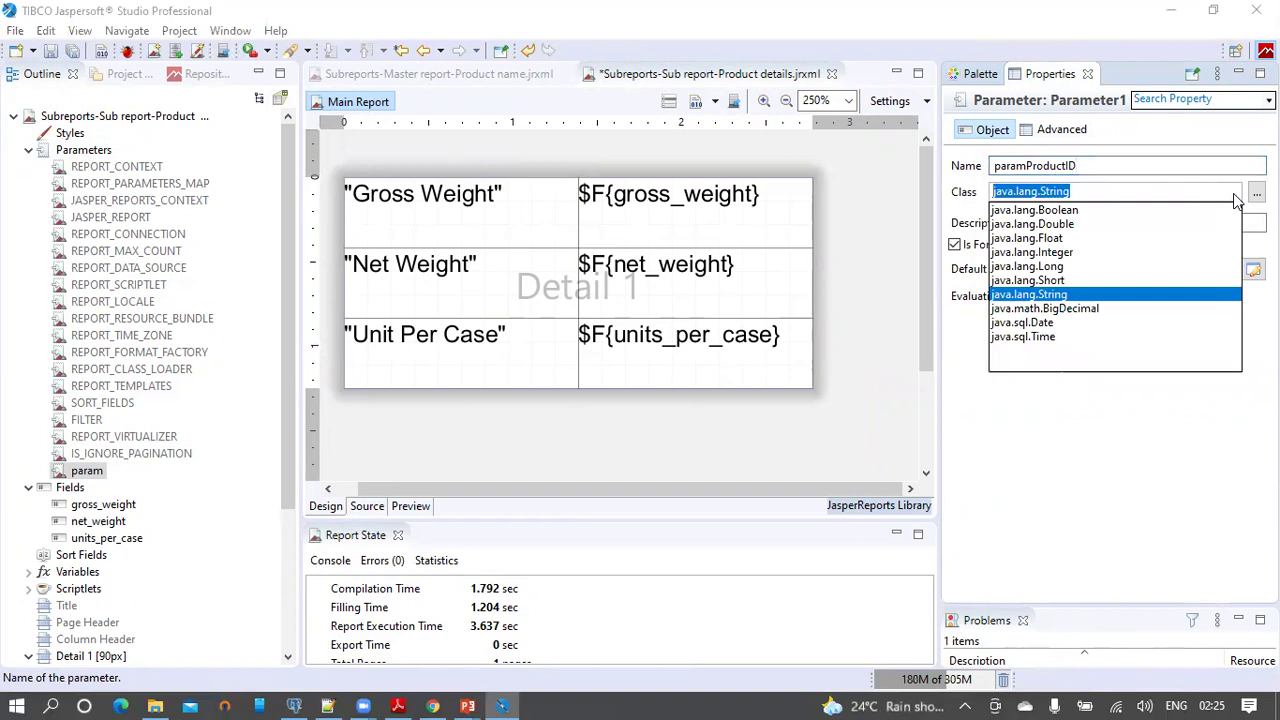
pyautogui.click(1057, 253)
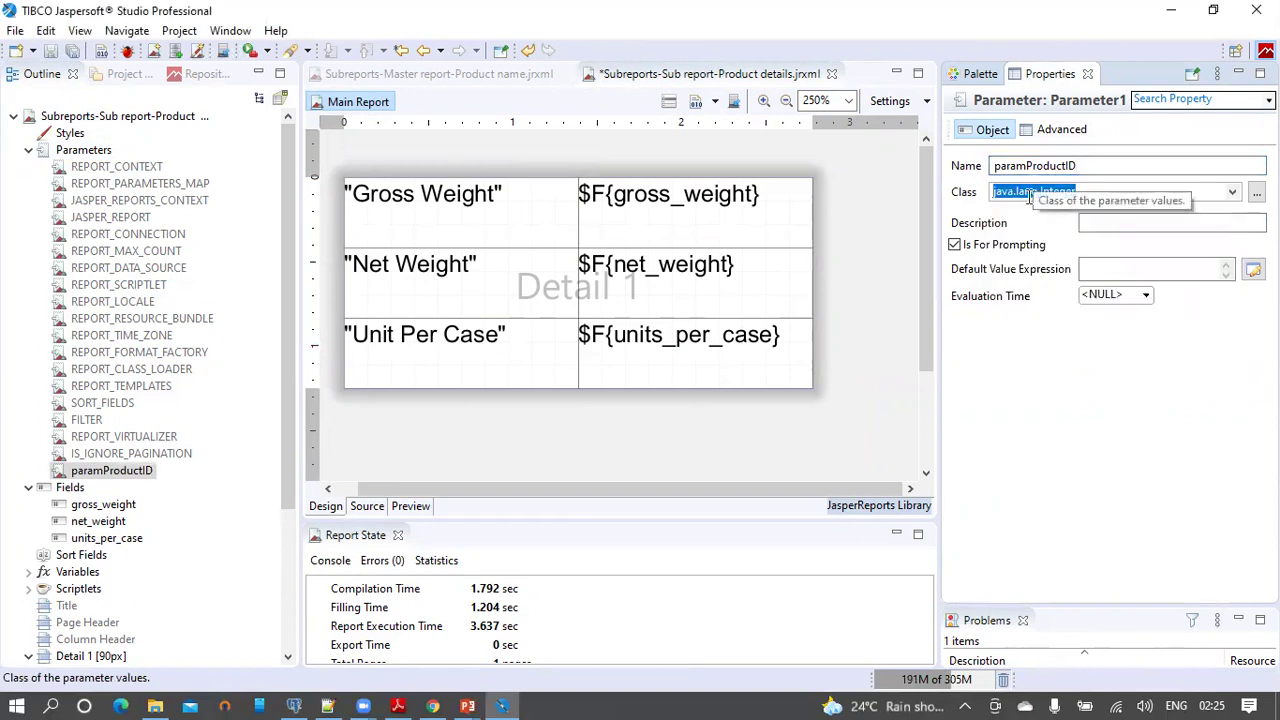
pyautogui.click(956, 248)
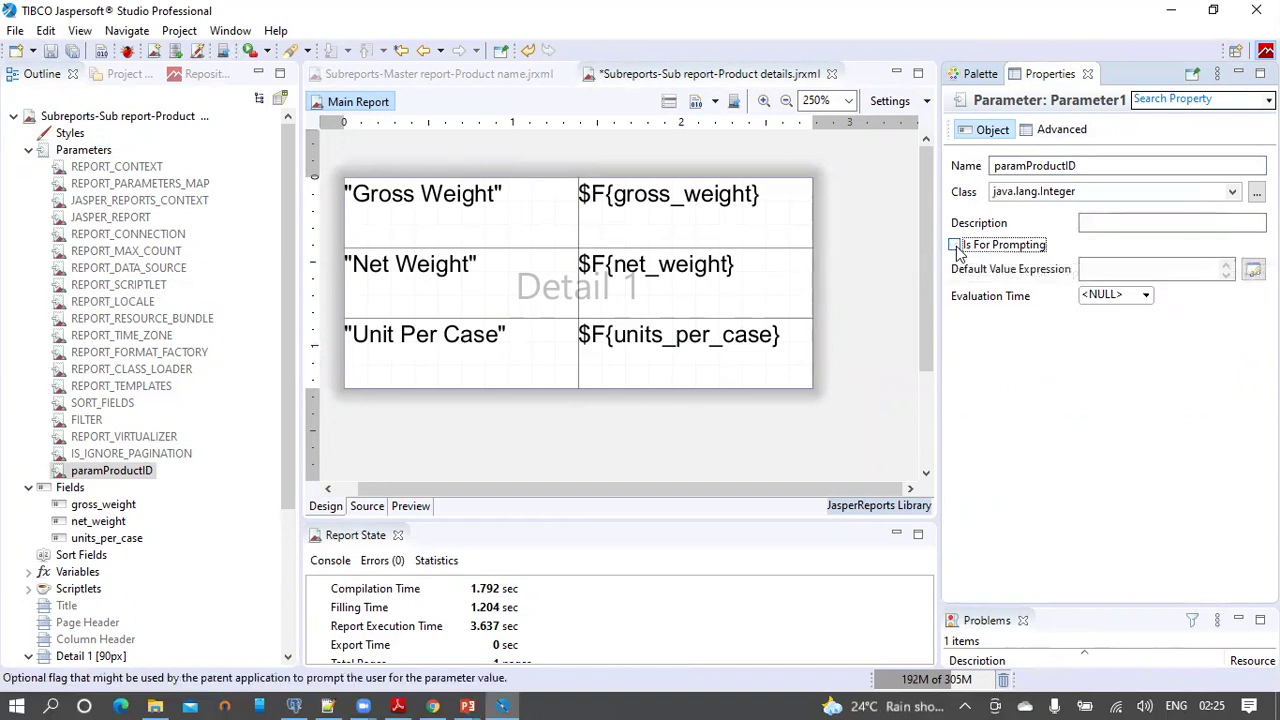
pyautogui.click(49, 52)
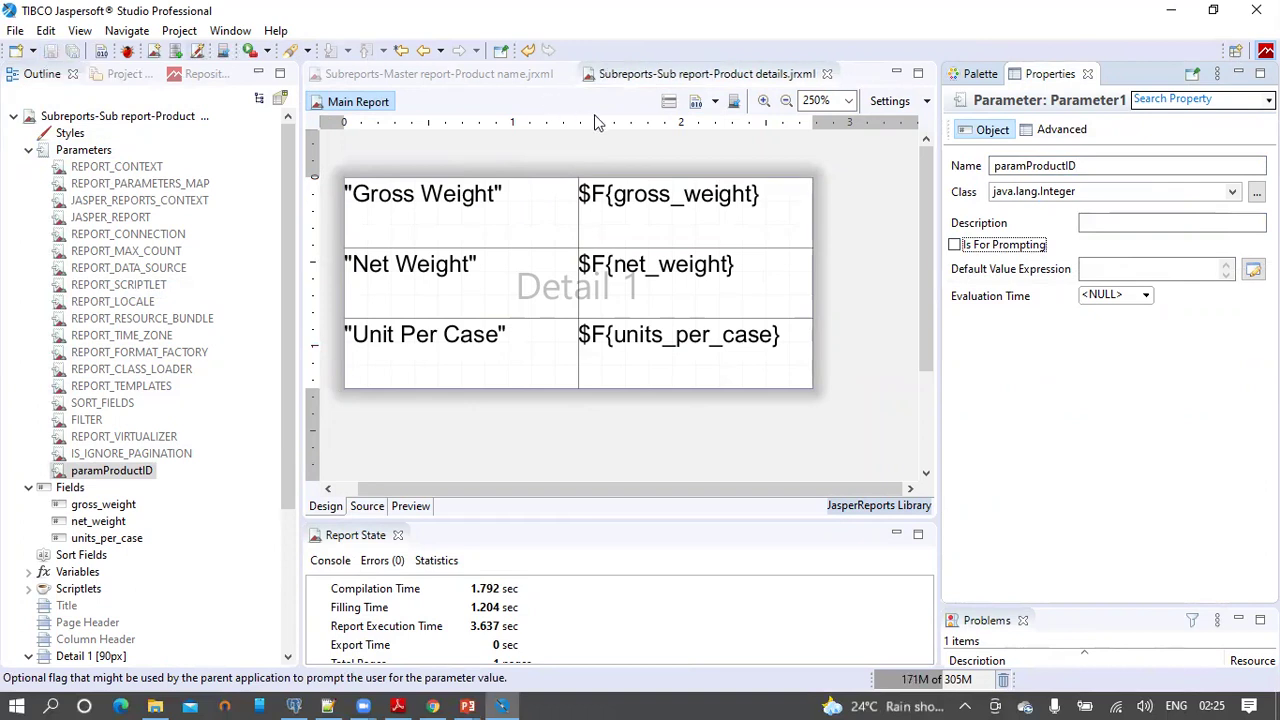
# - Replace the fixed product_id value in the subreport query's WHERE clause with $P{paramProductID}, then save the subreport
pyautogui.click(669, 104)
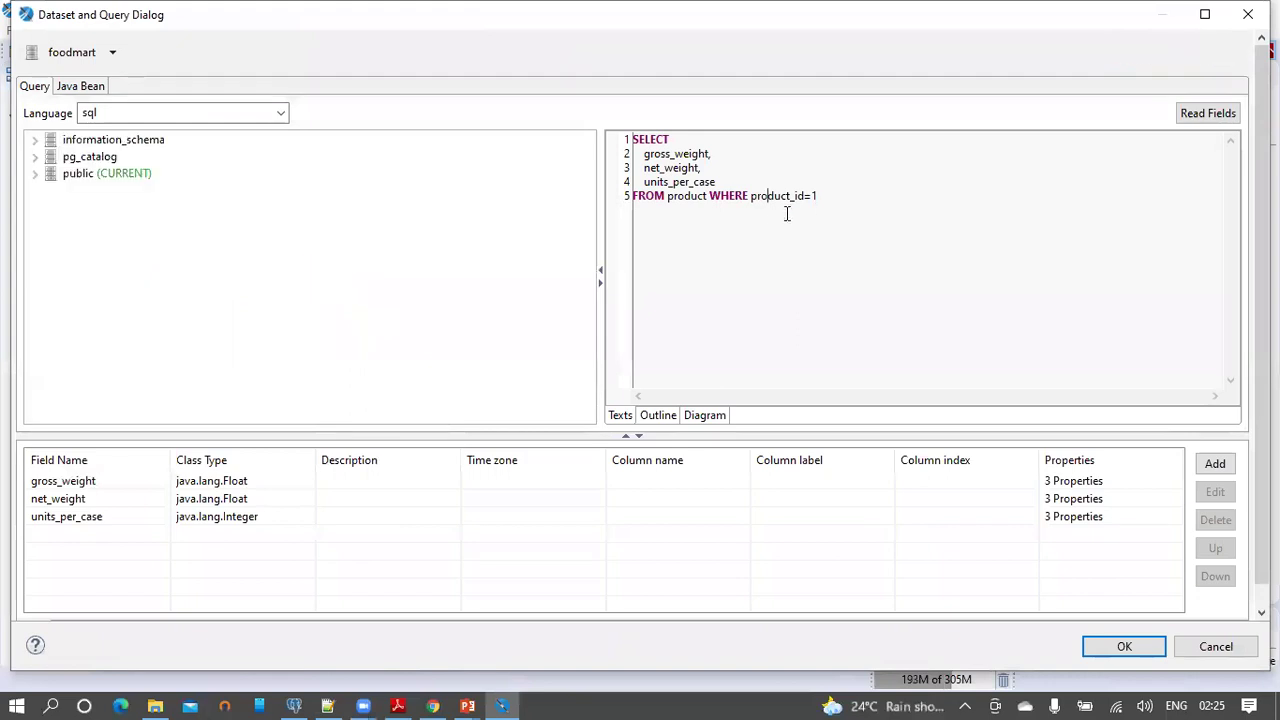
pyautogui.moveTo(823, 203); pyautogui.dragTo(811, 197)
pyautogui.press('BackSpace')
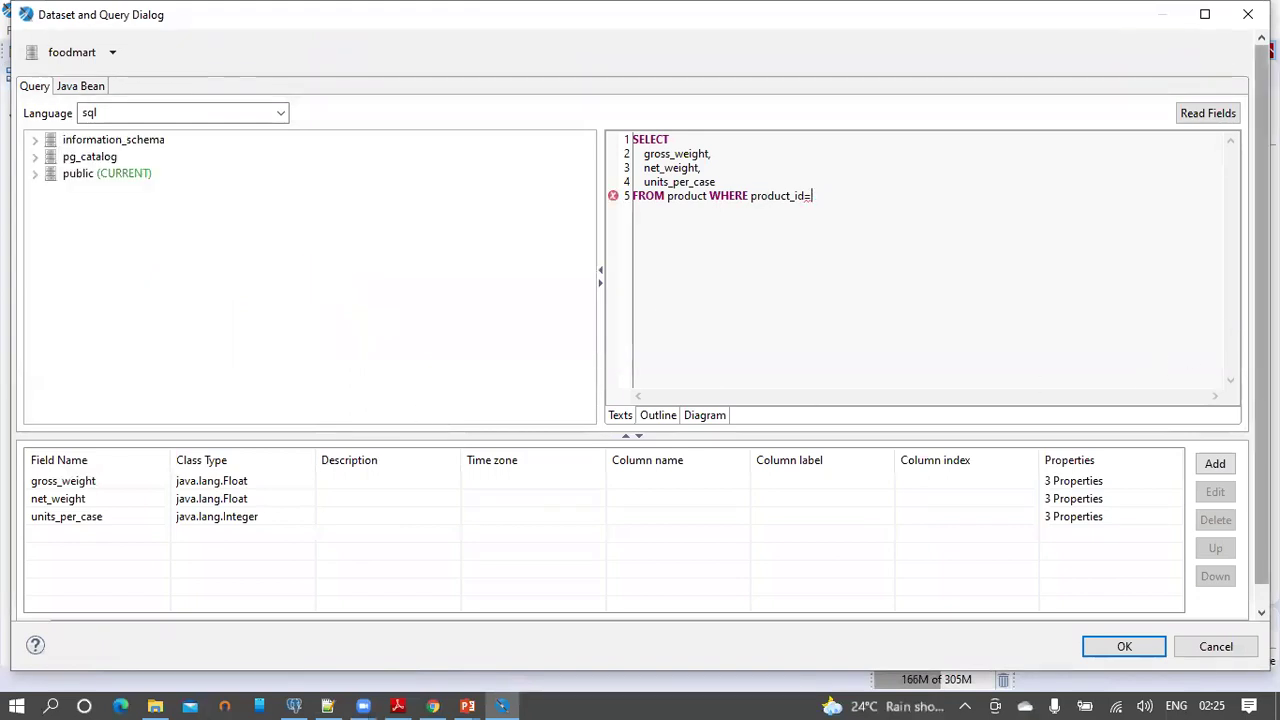
pyautogui.scroll(-1, 1260, 340)
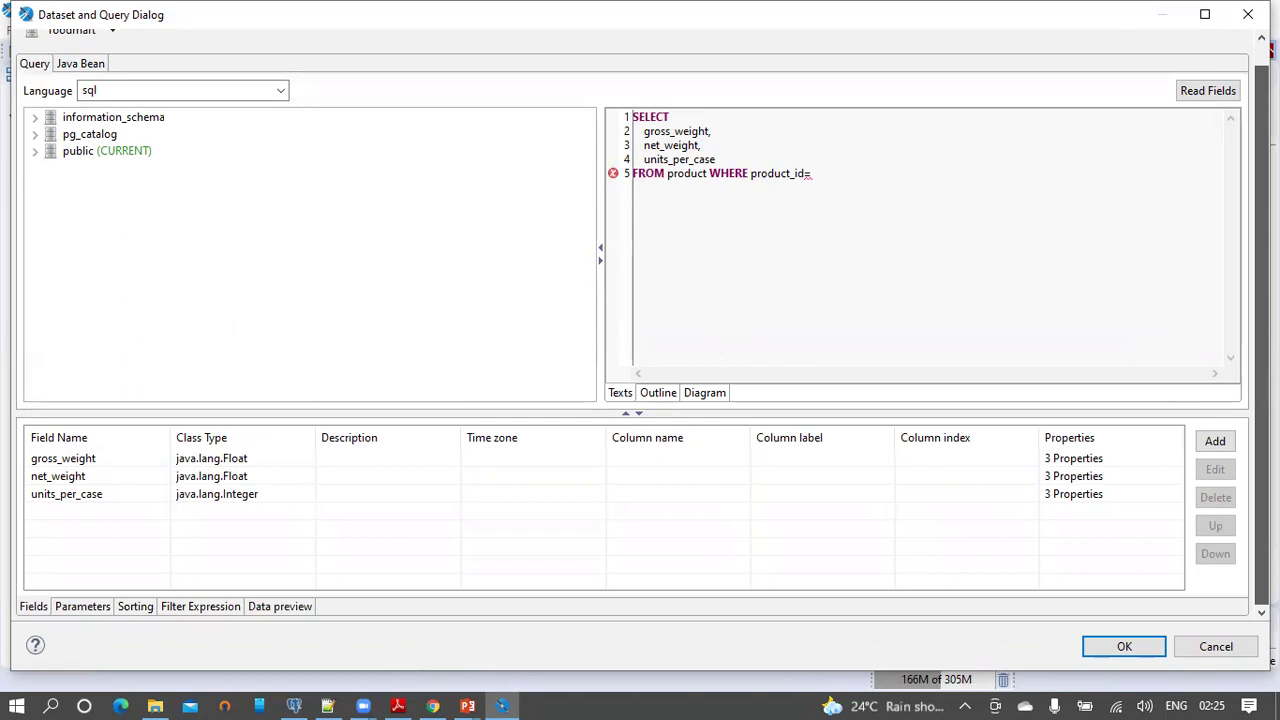
pyautogui.click(85, 607)
pyautogui.moveTo(1171, 486); pyautogui.dragTo(1171, 560)
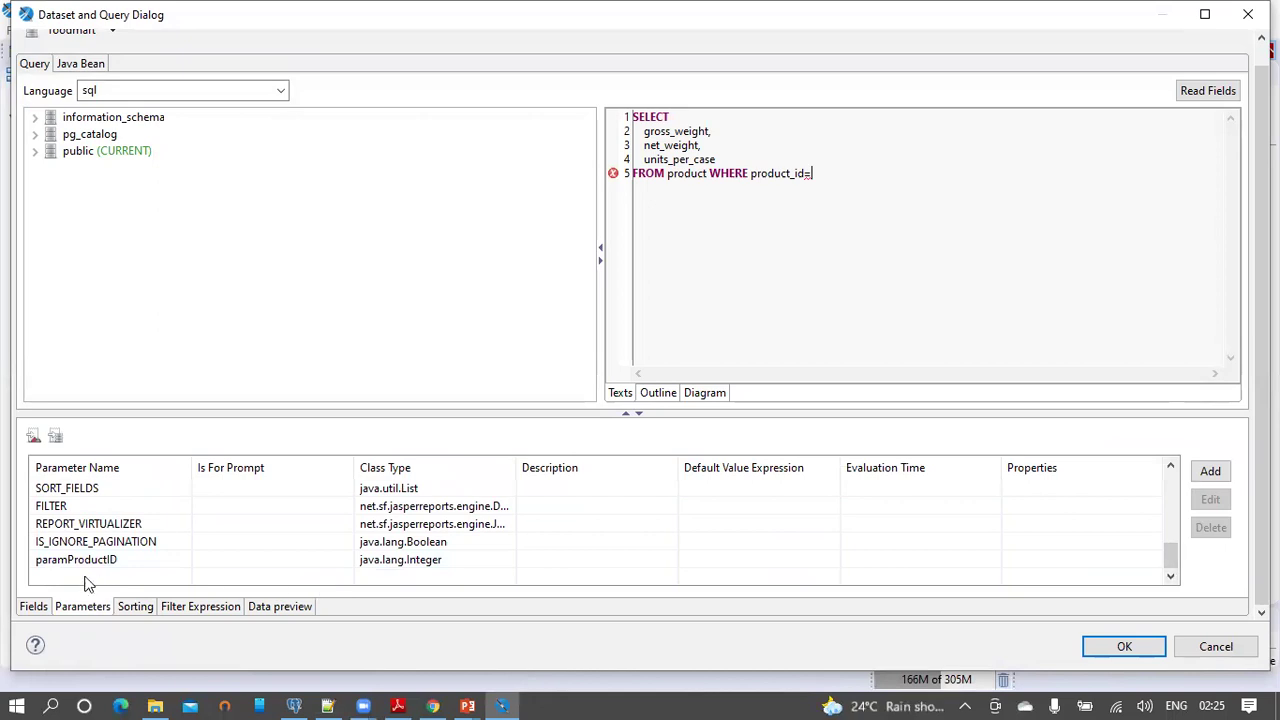
pyautogui.moveTo(90, 565); pyautogui.dragTo(843, 238)
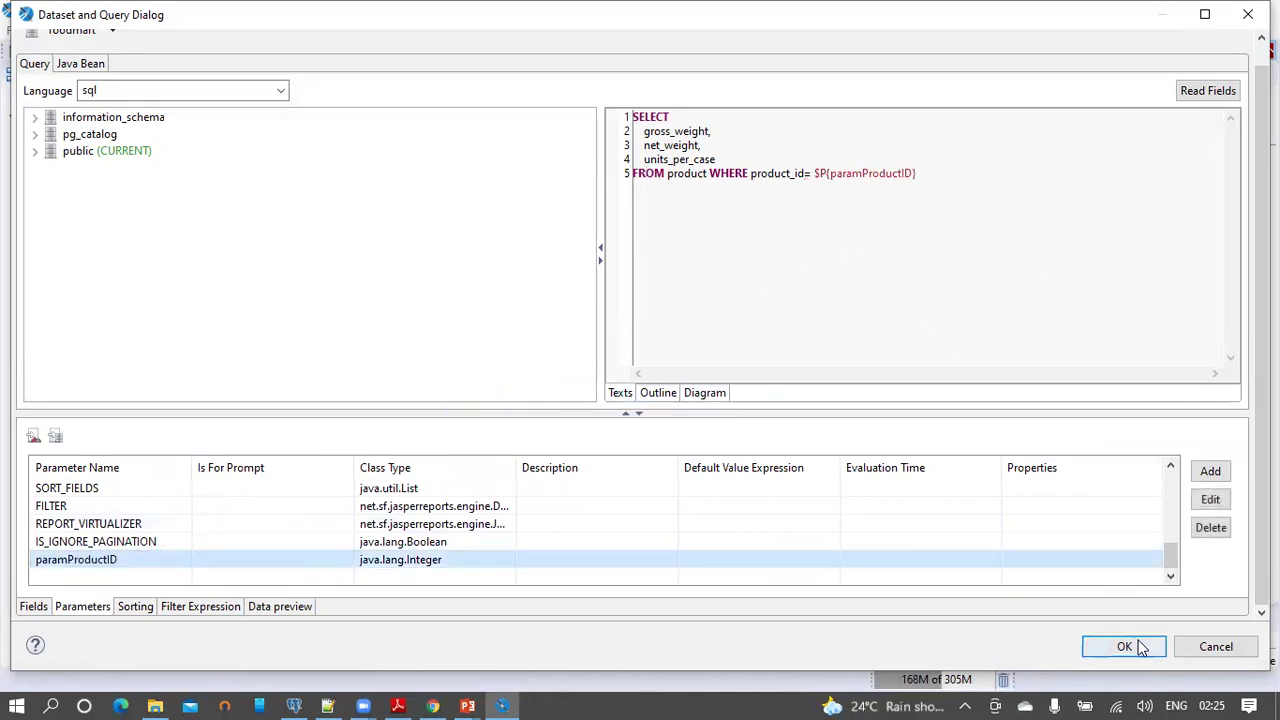
pyautogui.click(1140, 647)
pyautogui.click(53, 53)
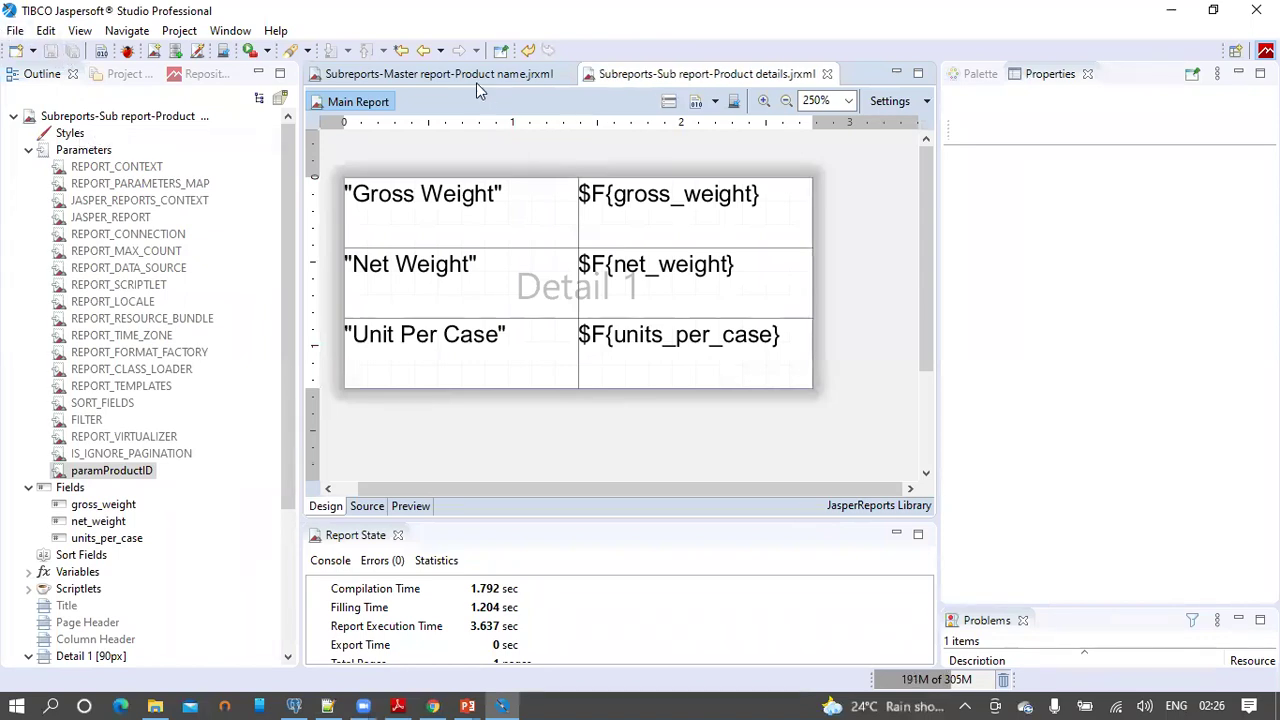
# - Return to the master report, preview it and rerun it to check each product's details
pyautogui.click(404, 76)
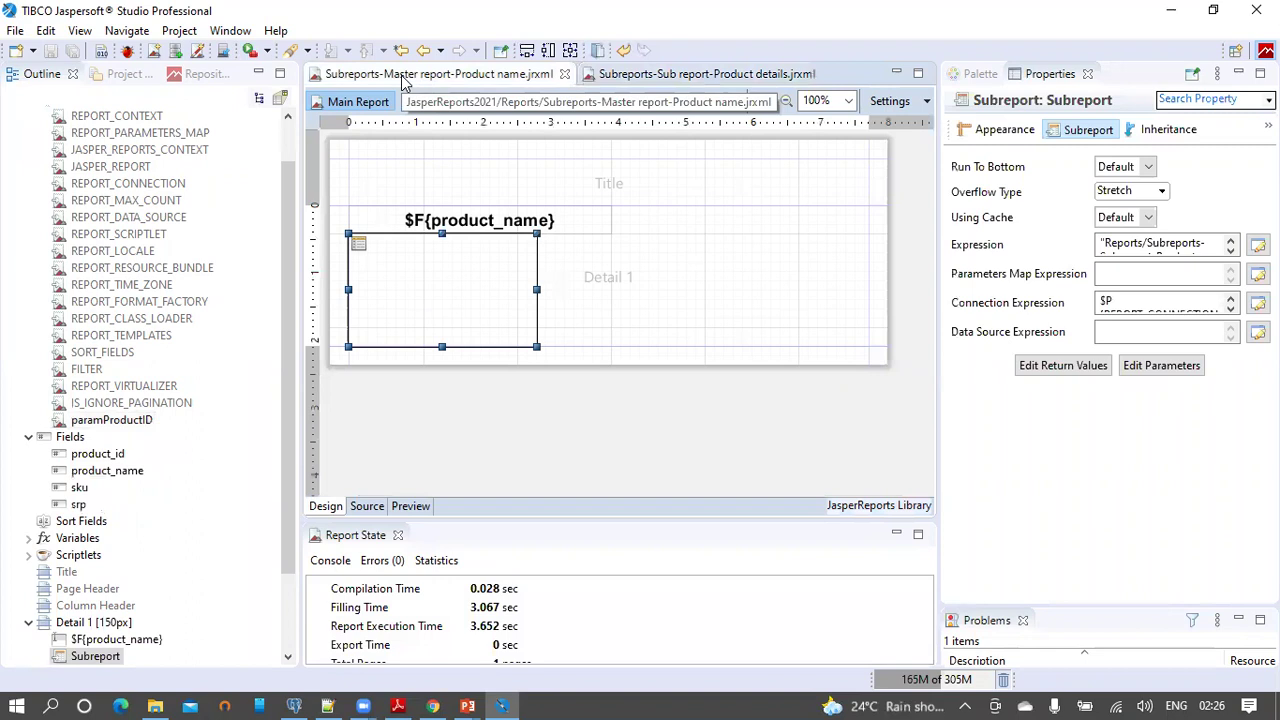
pyautogui.click(419, 506)
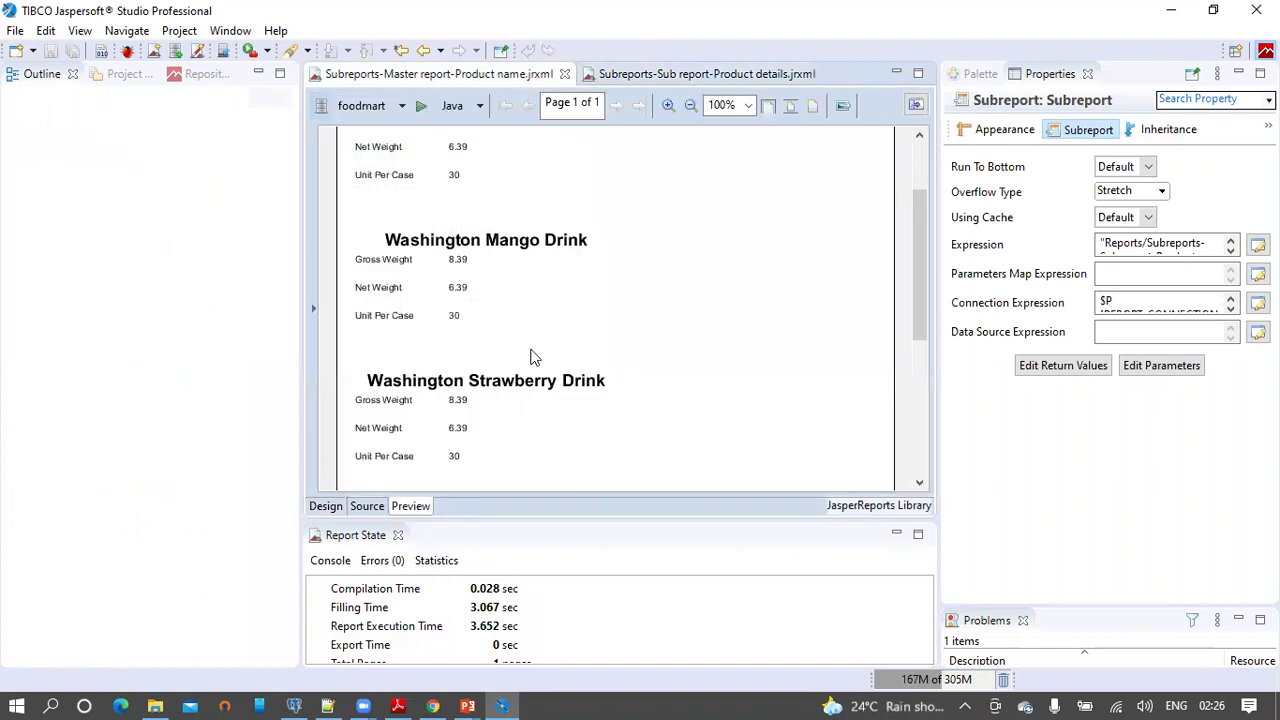
pyautogui.click(422, 111)
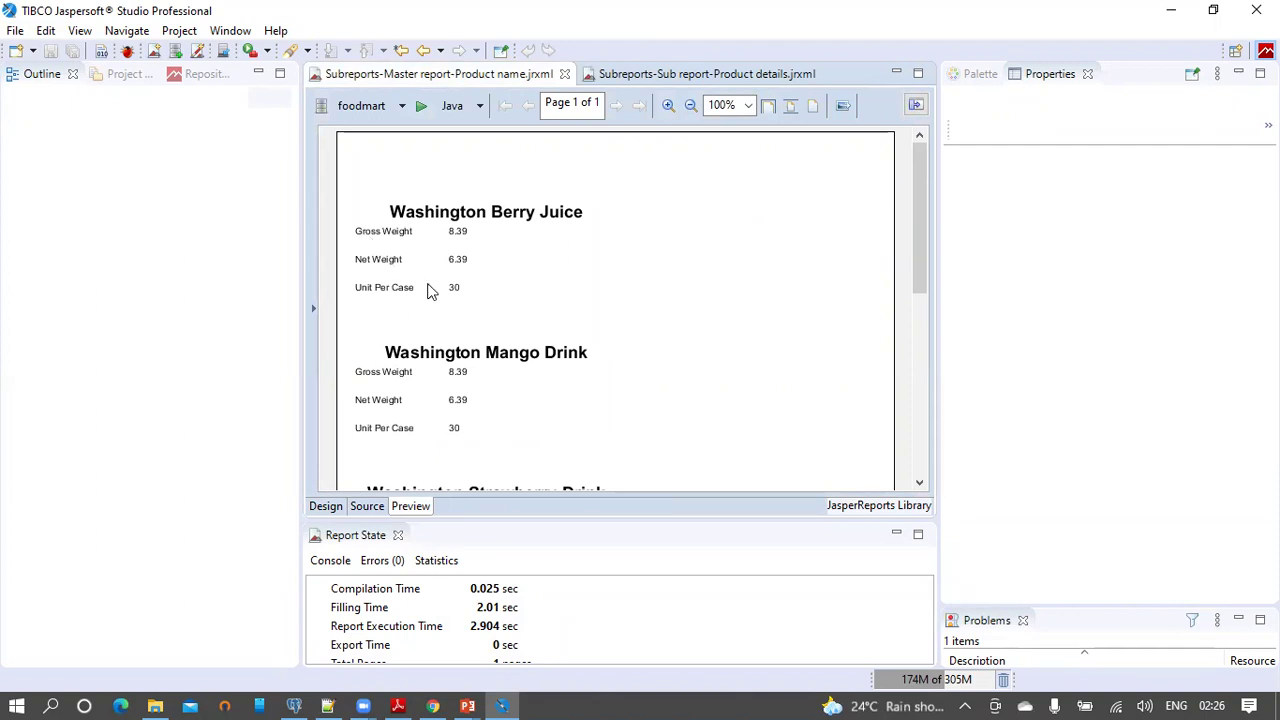
# - Switch to the product details subreport, compile it and check the compilation log
pyautogui.click(324, 506)
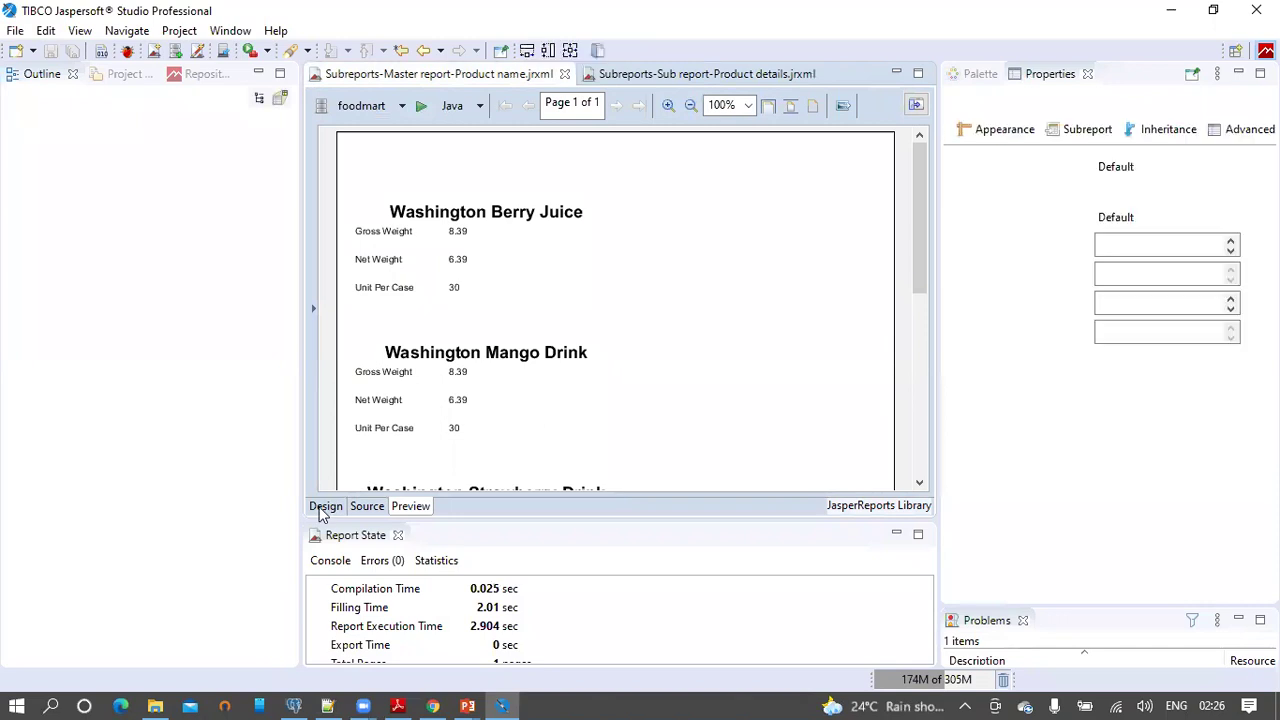
pyautogui.click(666, 76)
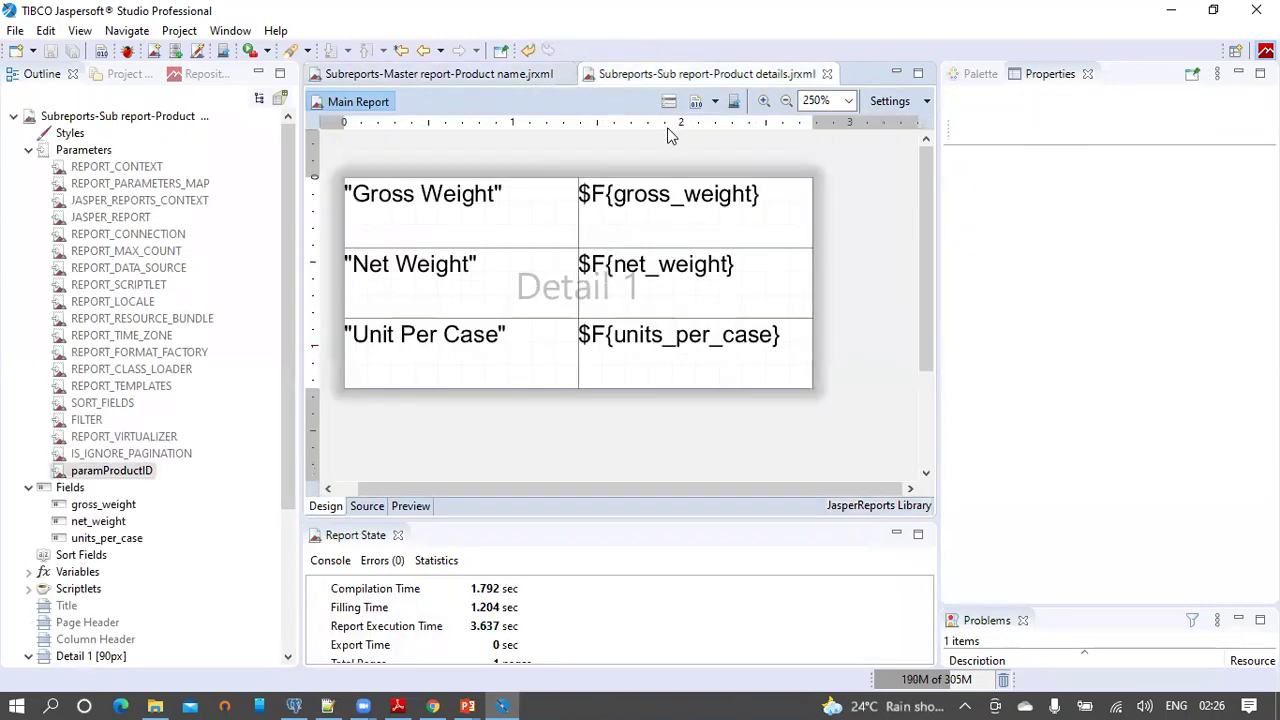
pyautogui.click(695, 103)
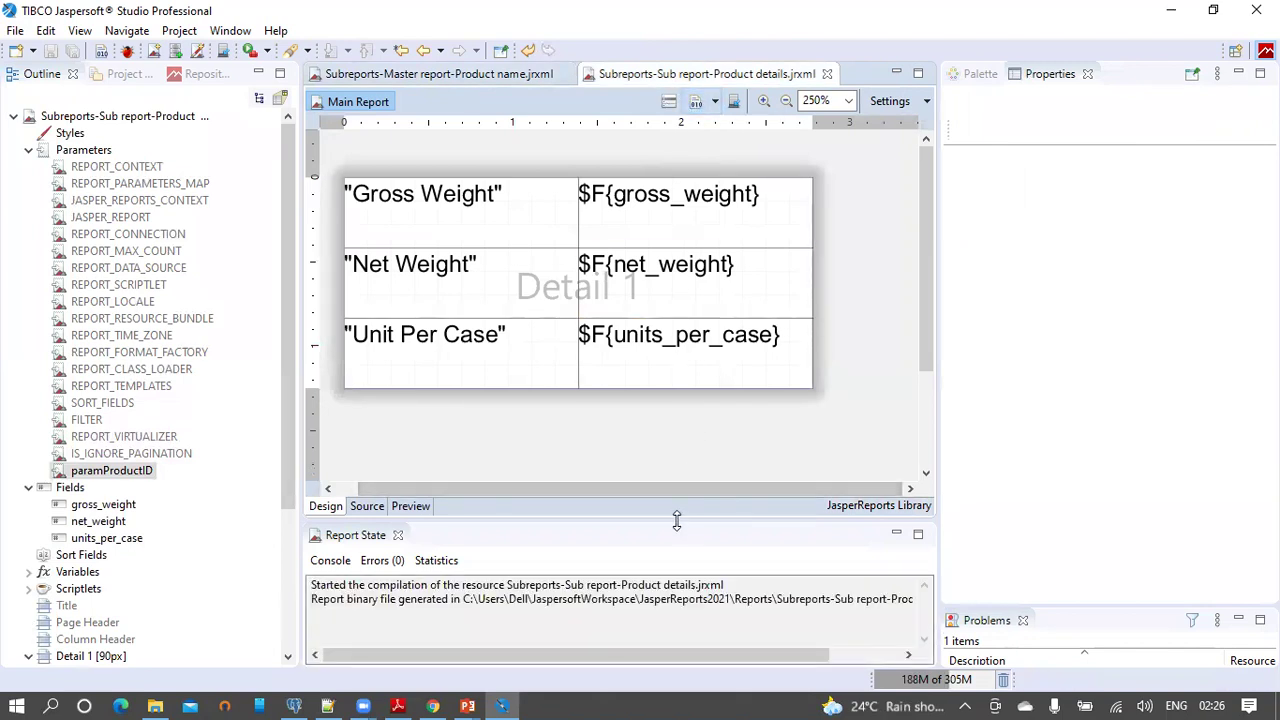
pyautogui.moveTo(678, 531); pyautogui.dragTo(680, 338)
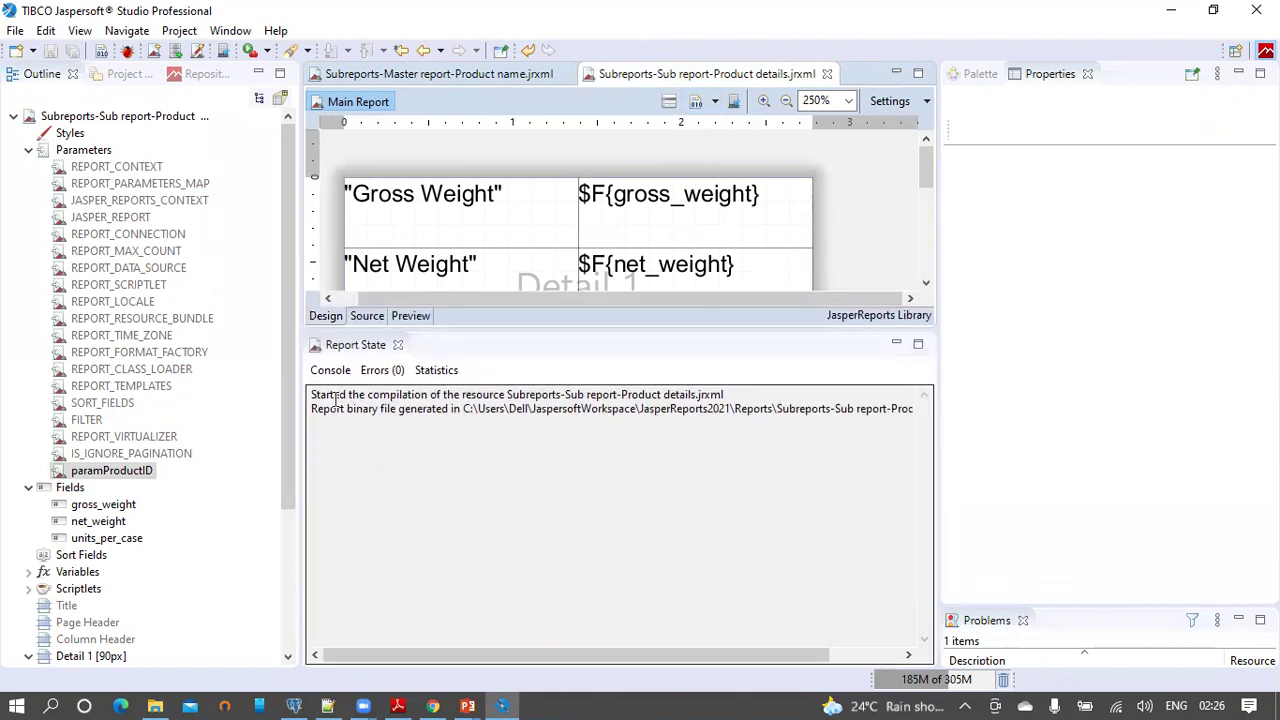
pyautogui.moveTo(748, 395); pyautogui.dragTo(304, 394)
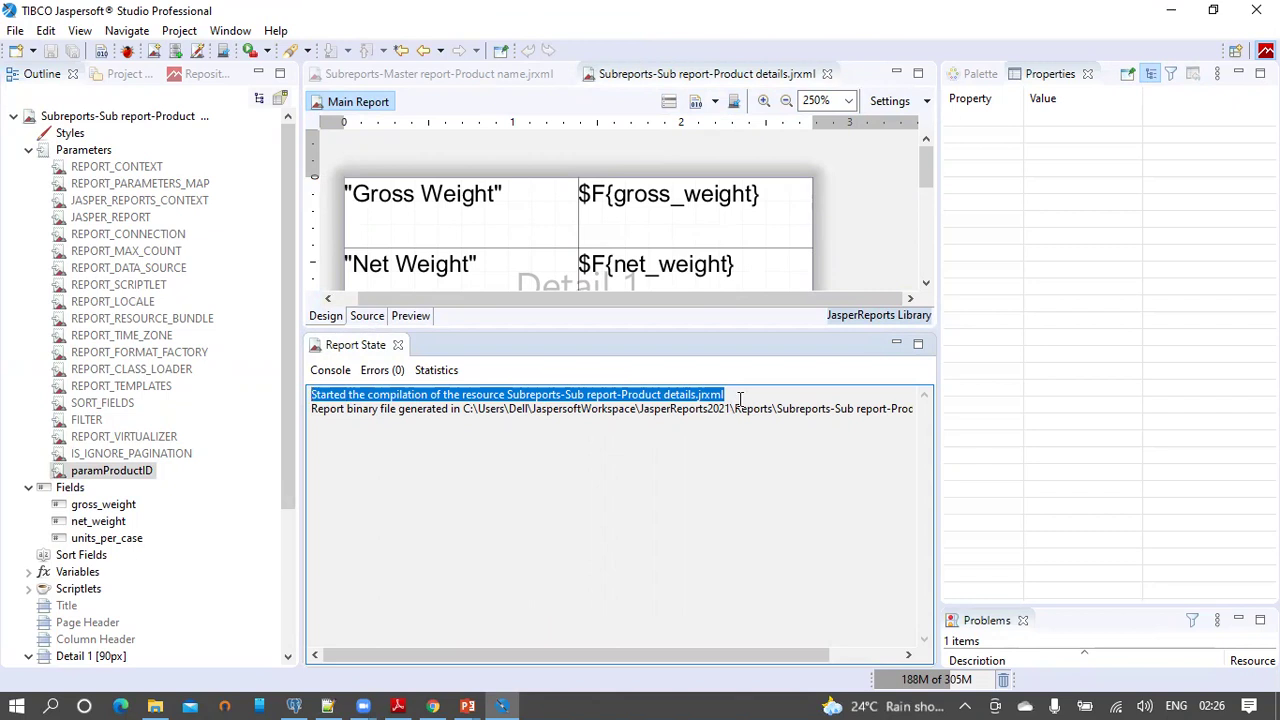
pyautogui.click(700, 395)
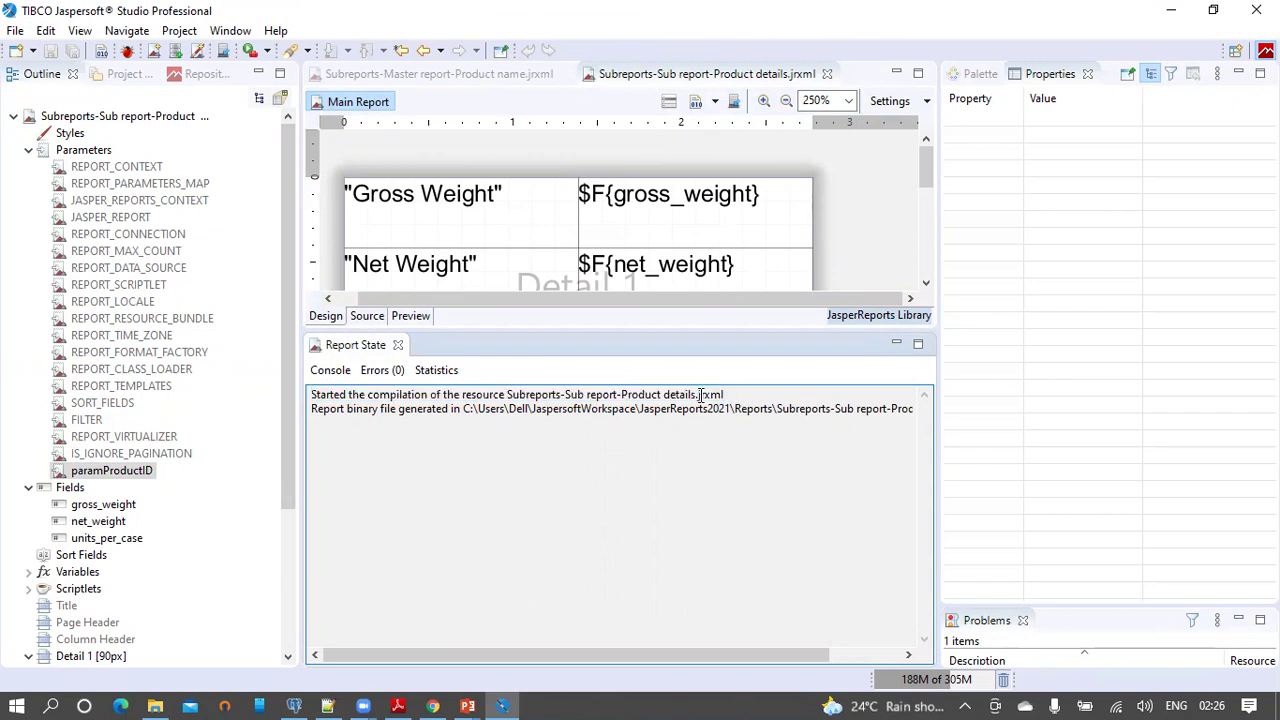
# - Locate the compiled Subreports-Sub report-Product details.jasper file in the project's Reports folder
pyautogui.click(122, 77)
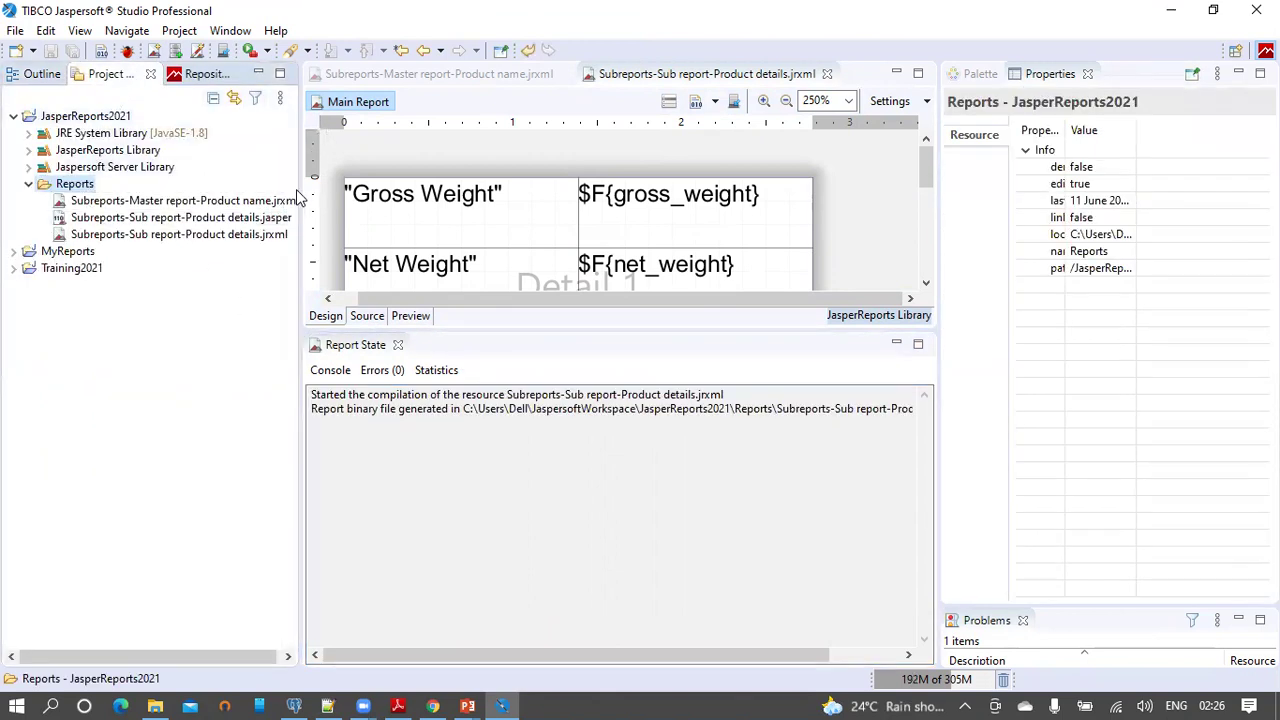
pyautogui.moveTo(300, 190); pyautogui.dragTo(509, 177)
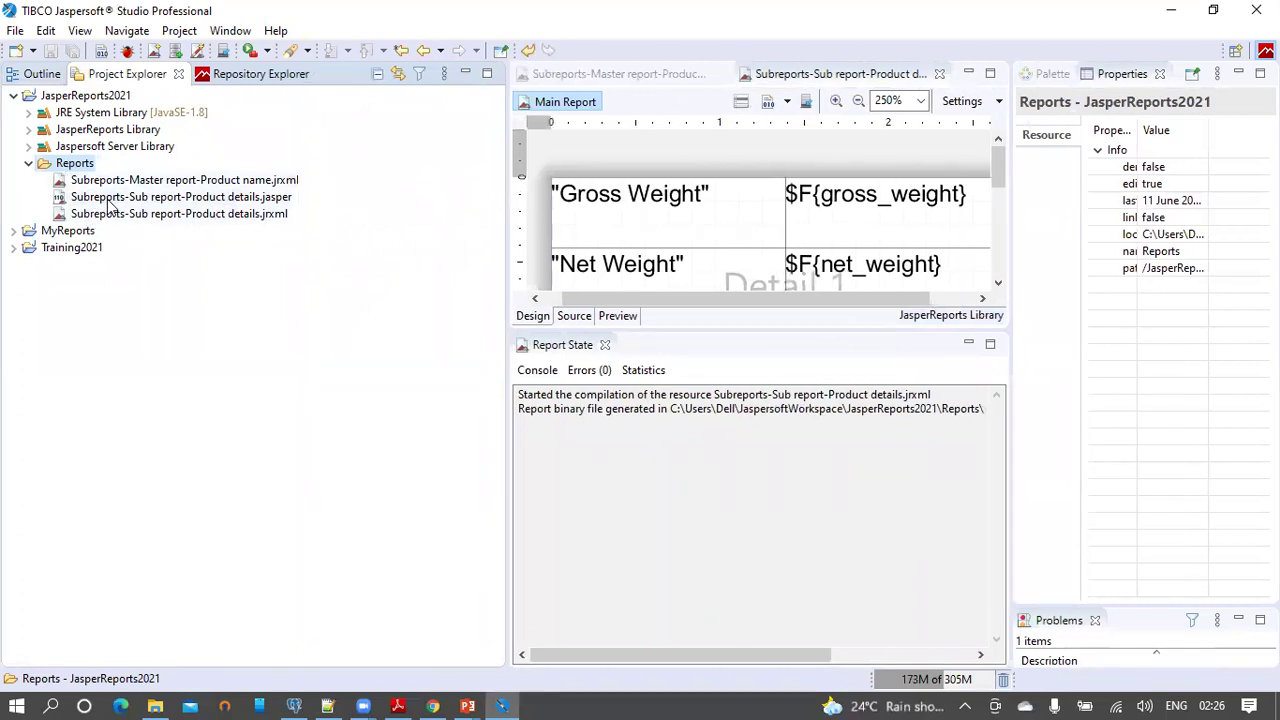
pyautogui.click(270, 199)
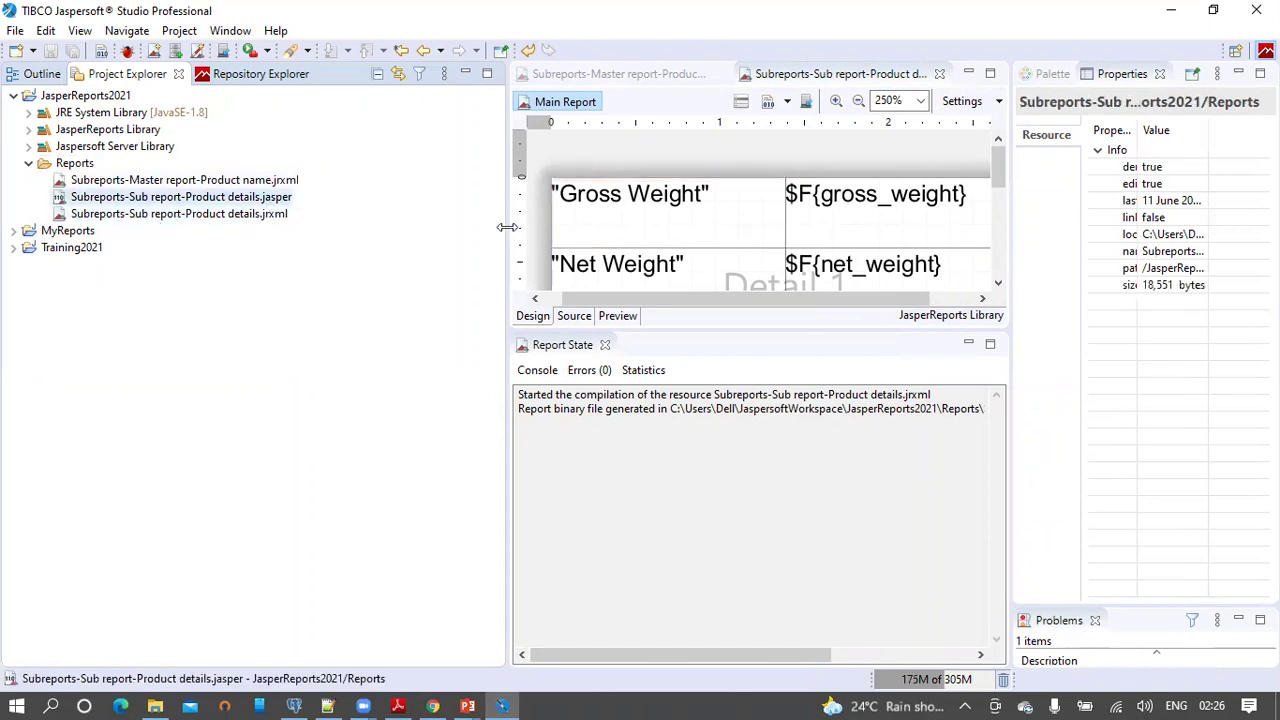
pyautogui.moveTo(494, 227); pyautogui.dragTo(183, 227)
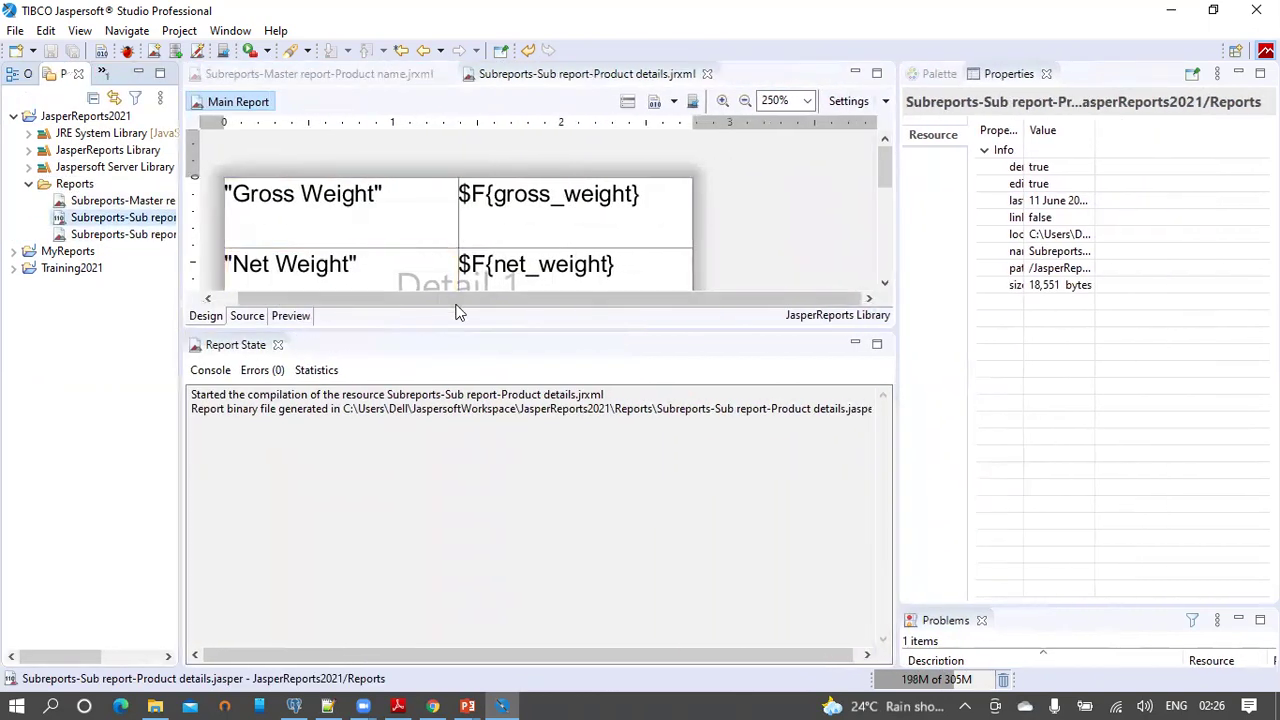
pyautogui.moveTo(463, 337); pyautogui.dragTo(469, 491)
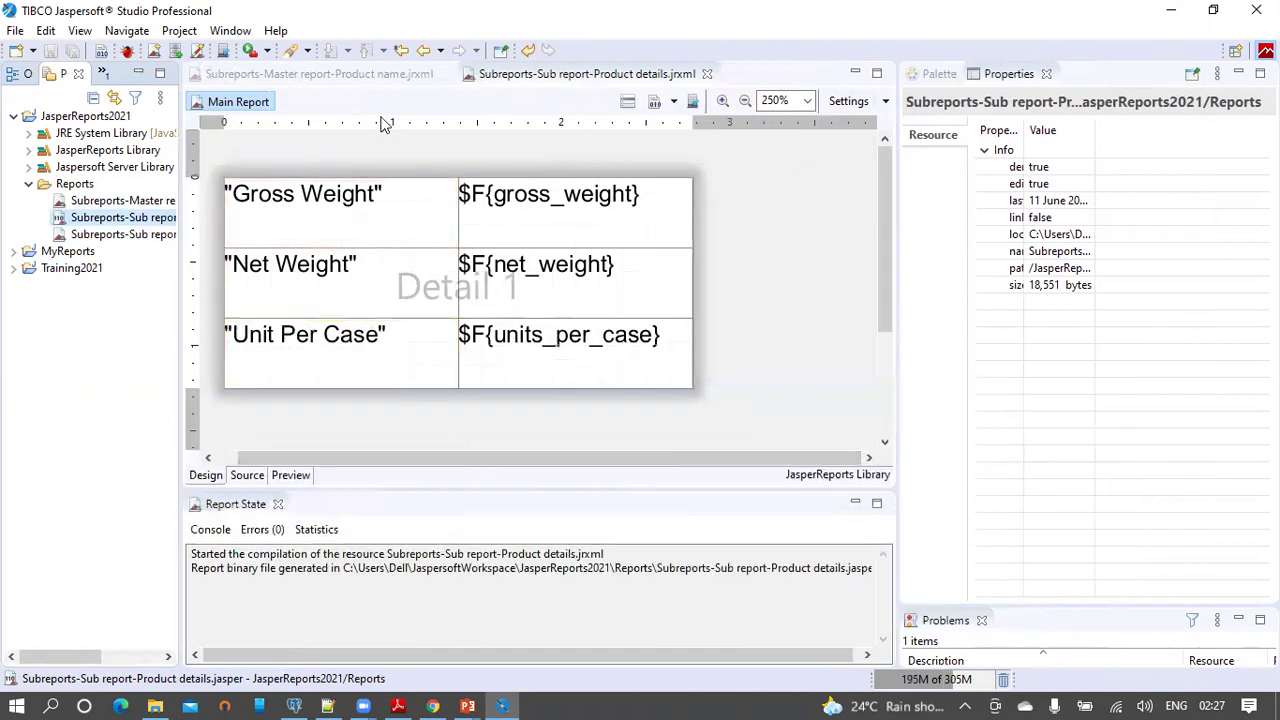
# - Switch to the product name master report, compile it and check the compilation log
pyautogui.click(368, 77)
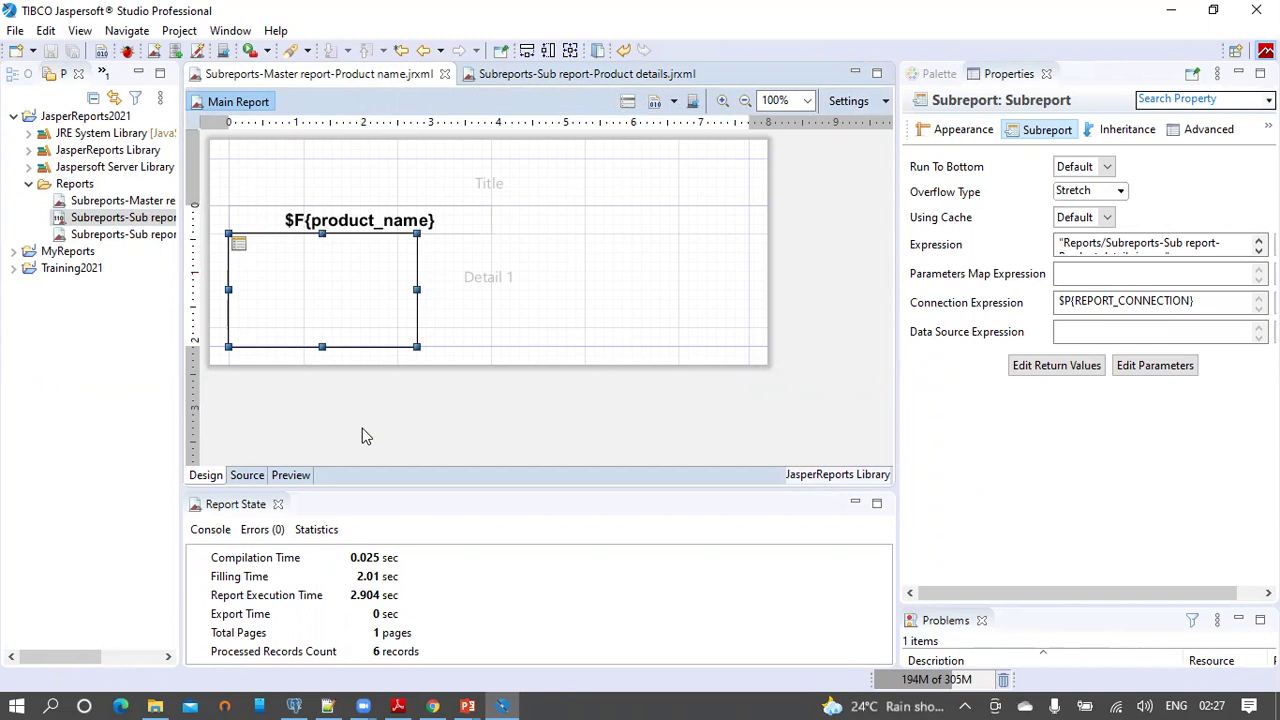
pyautogui.click(654, 101)
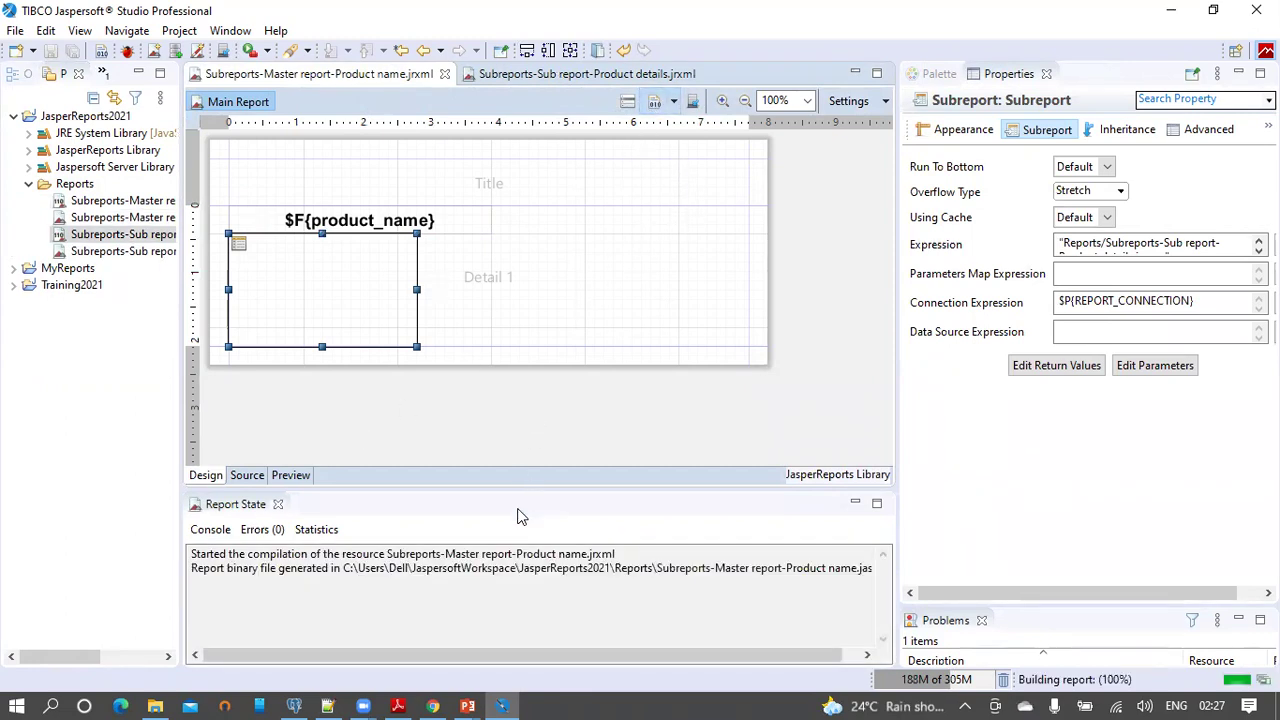
pyautogui.moveTo(529, 486); pyautogui.dragTo(538, 338)
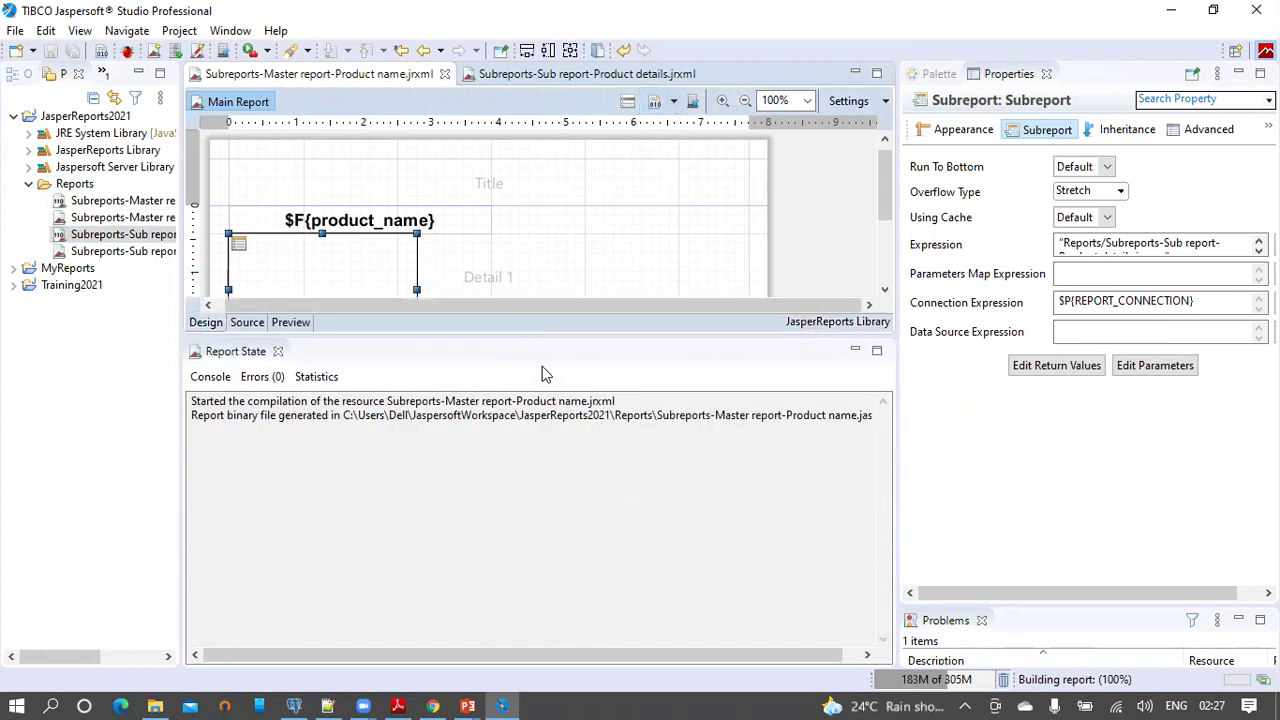
pyautogui.moveTo(634, 401); pyautogui.dragTo(186, 402)
pyautogui.moveTo(678, 335); pyautogui.dragTo(676, 524)
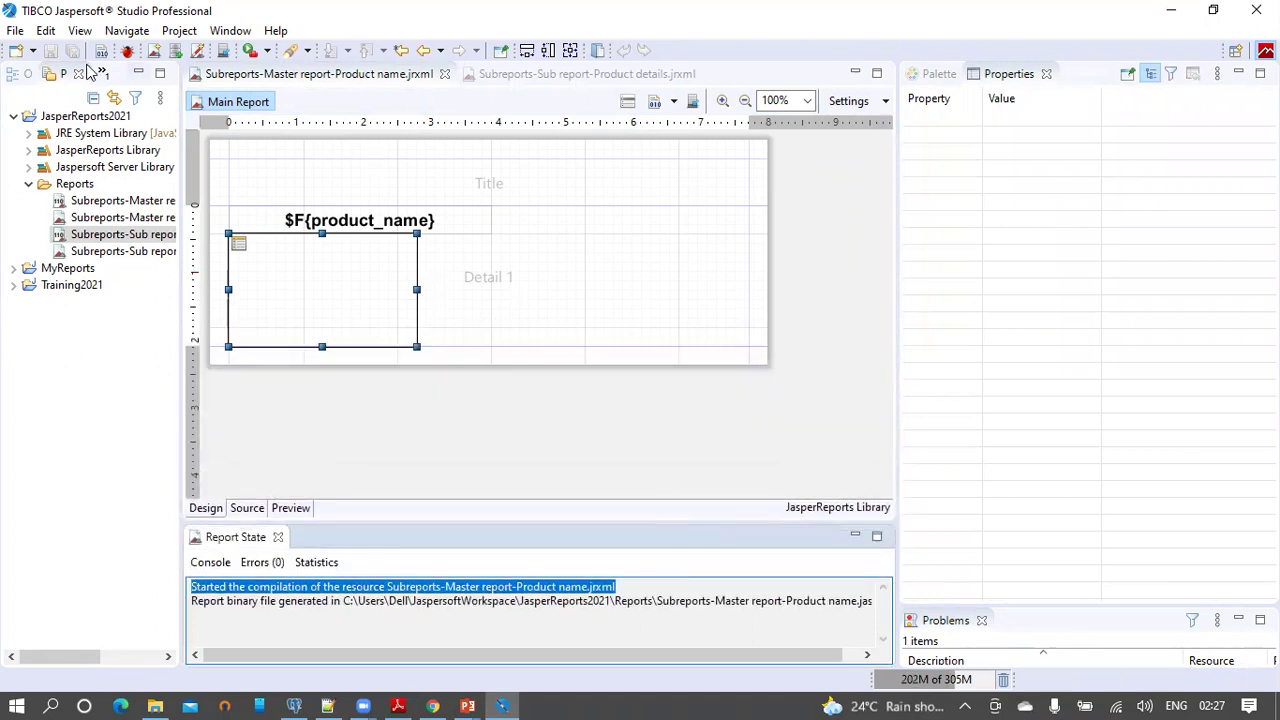
# - Preview and rerun the master report, check the weight and case details under each product, then return to the design
pyautogui.click(291, 508)
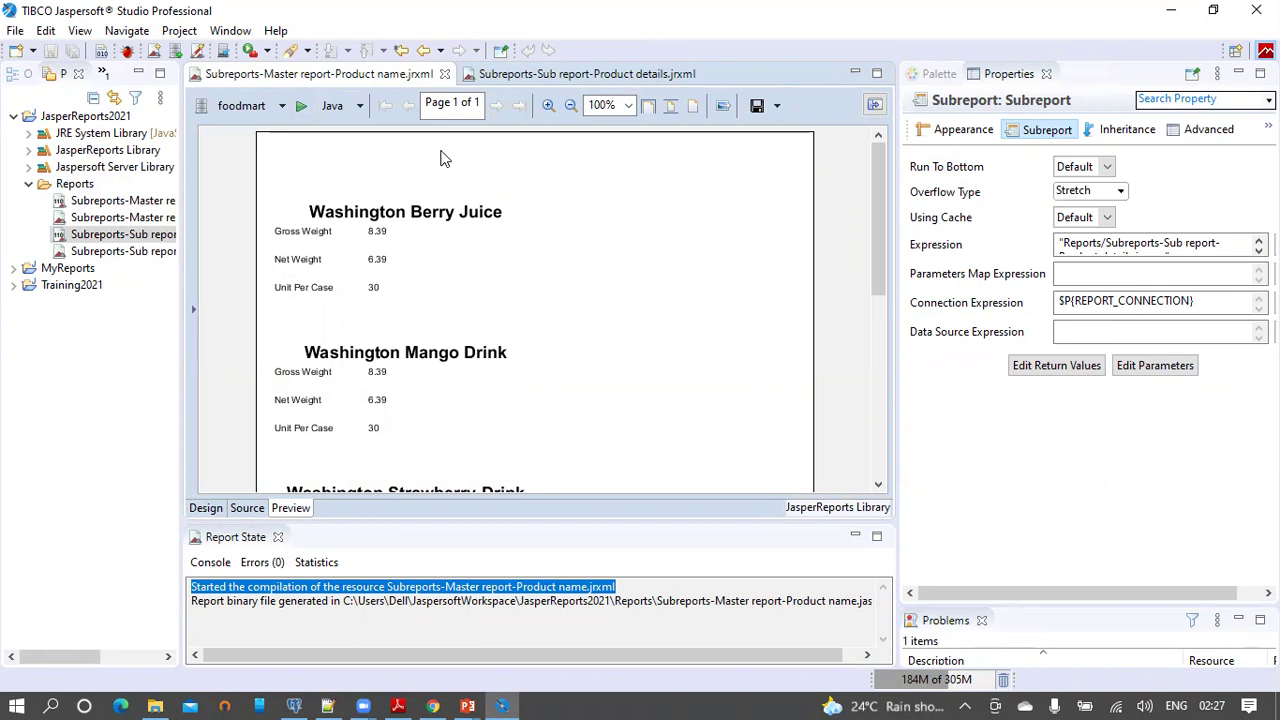
pyautogui.click(301, 105)
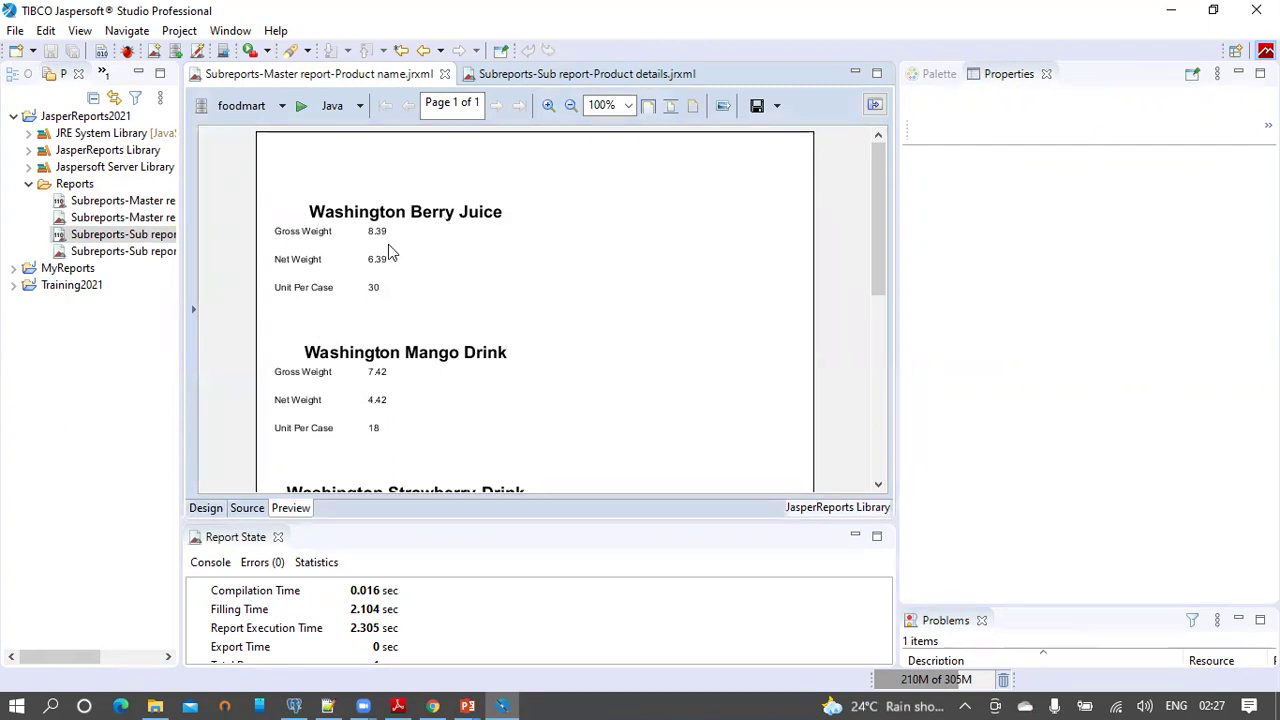
pyautogui.scroll(-3, 520, 289)
pyautogui.scroll(3, 519, 285)
pyautogui.click(206, 508)
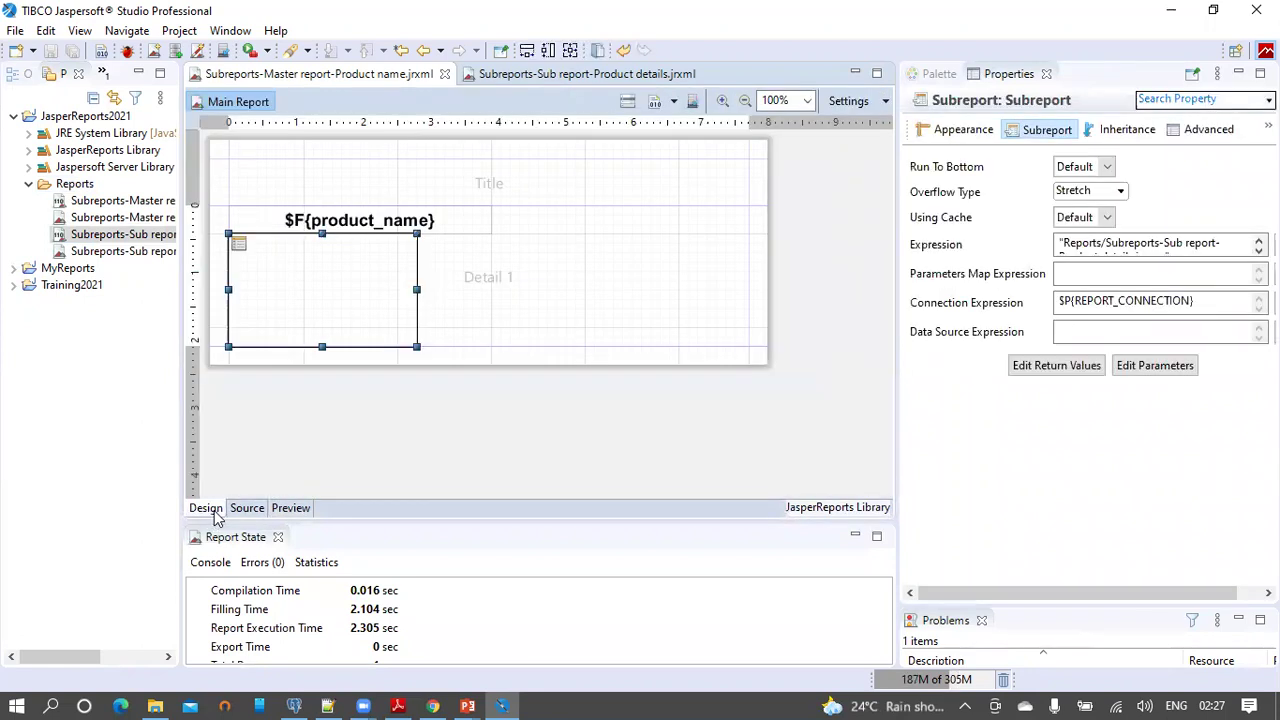
# - Review the subreport design, the compiled files in the Reports folder and the master report's outline
pyautogui.click(558, 80)
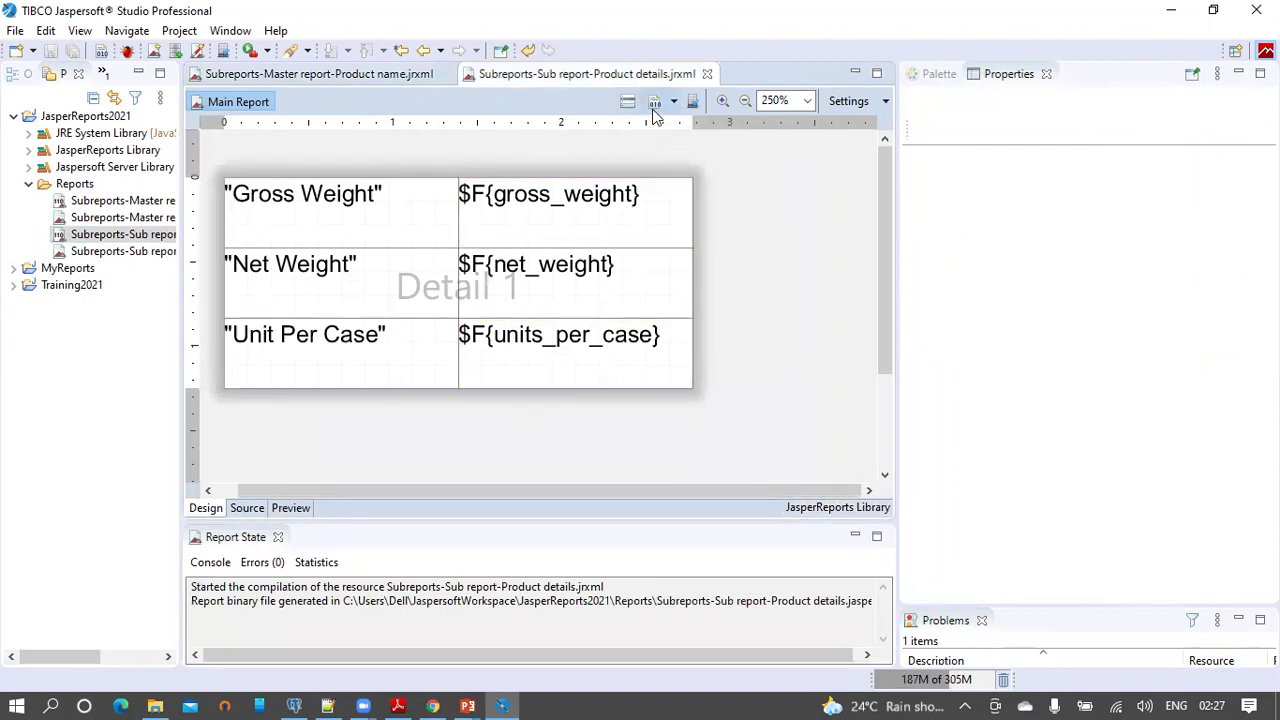
pyautogui.click(354, 78)
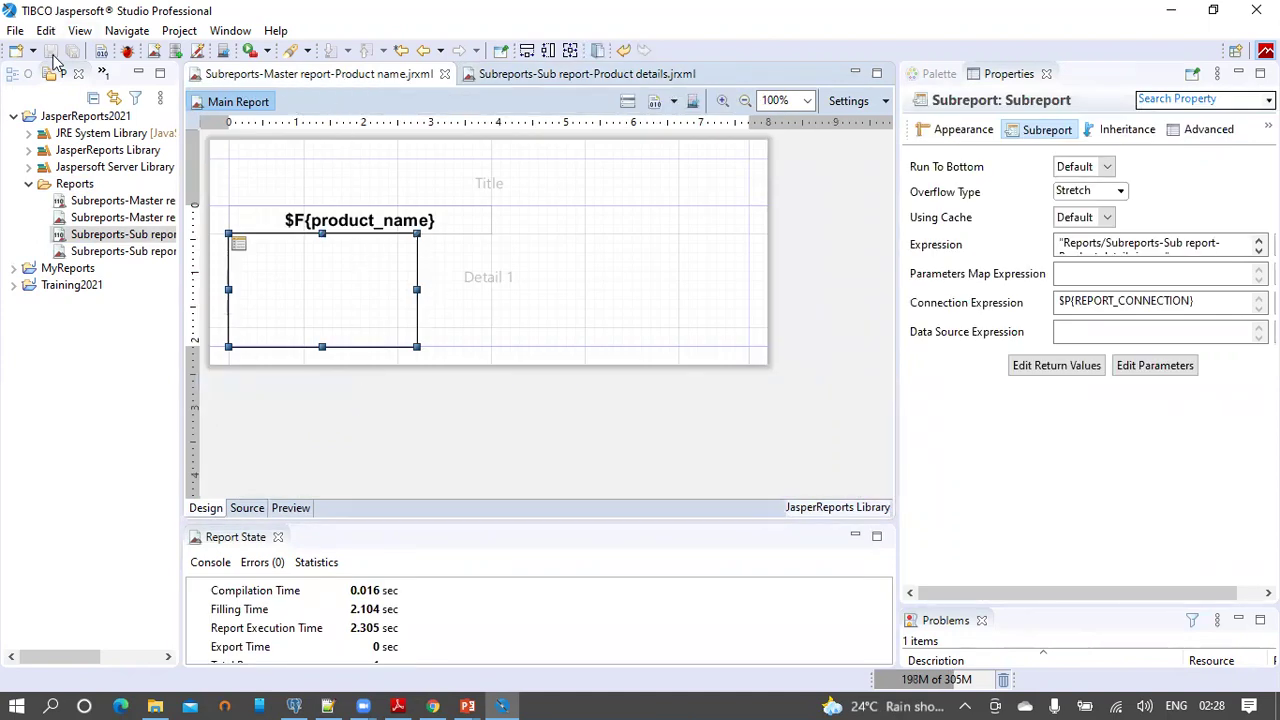
pyautogui.moveTo(263, 153); pyautogui.dragTo(313, 155)
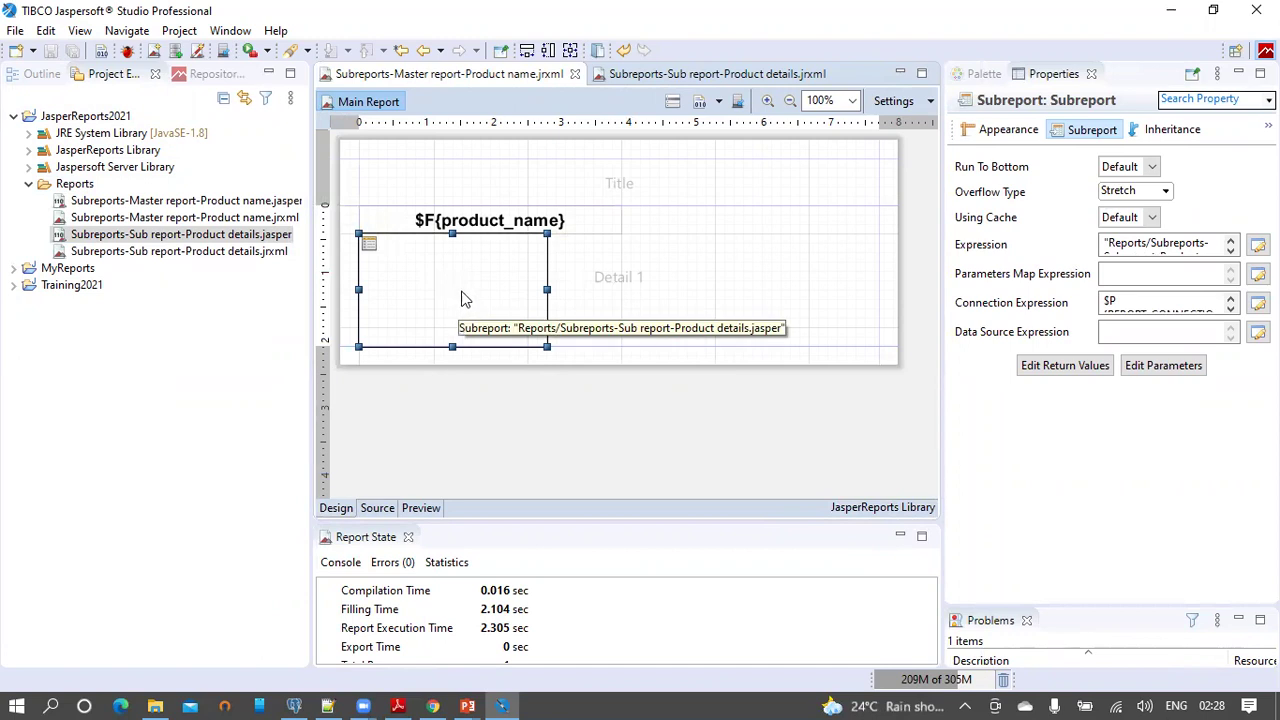
pyautogui.click(38, 74)
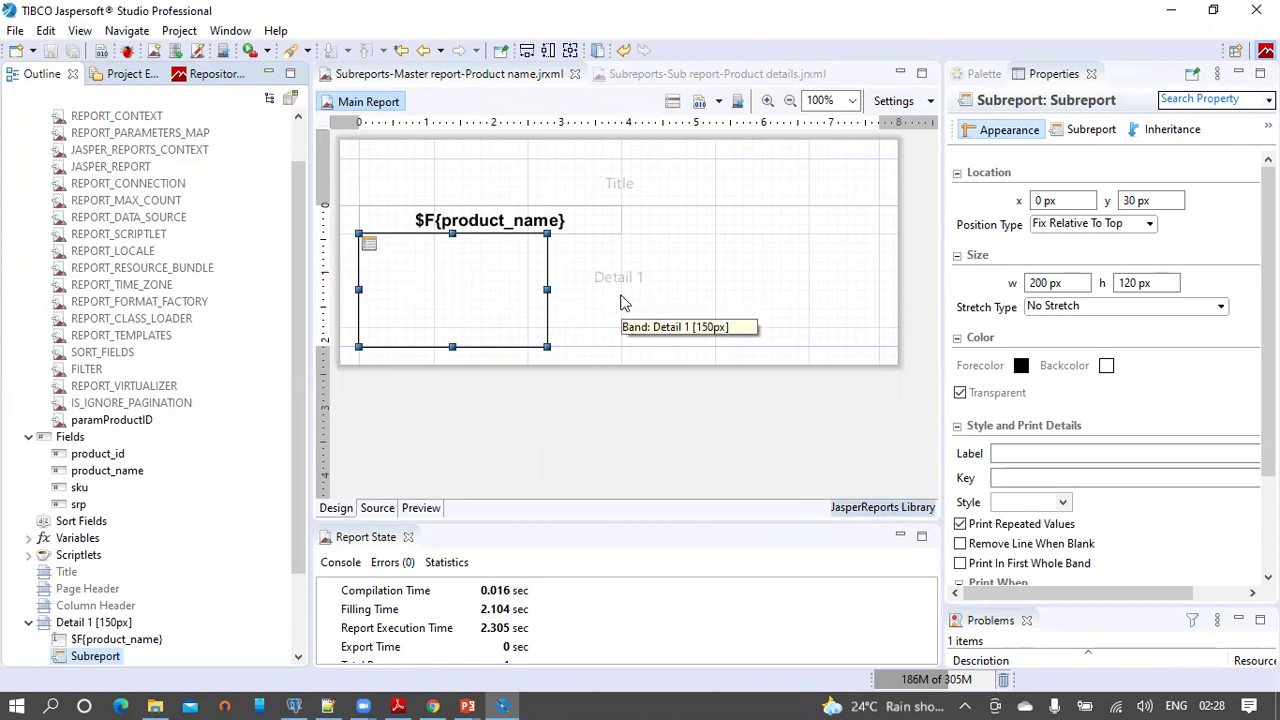
# - Switch to the running PowerPoint slide show on subreports and advance to the Recap slide
pyautogui.click(401, 700)
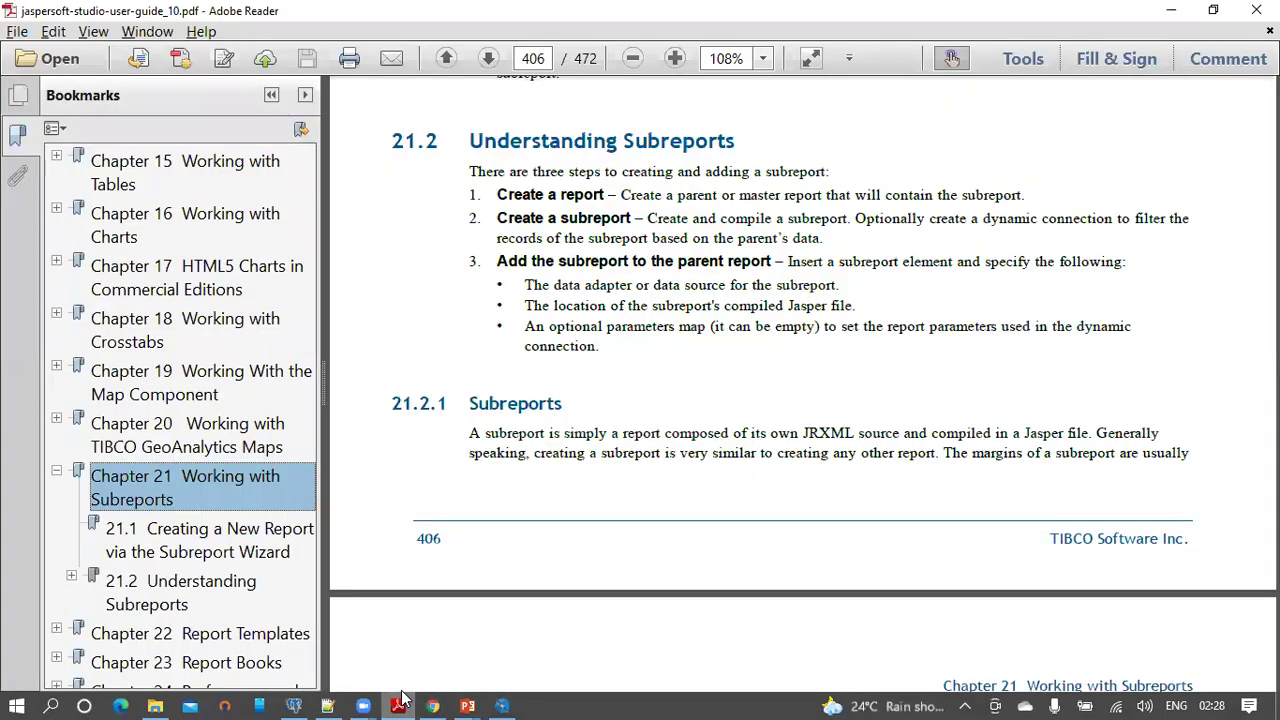
pyautogui.moveTo(460, 692)
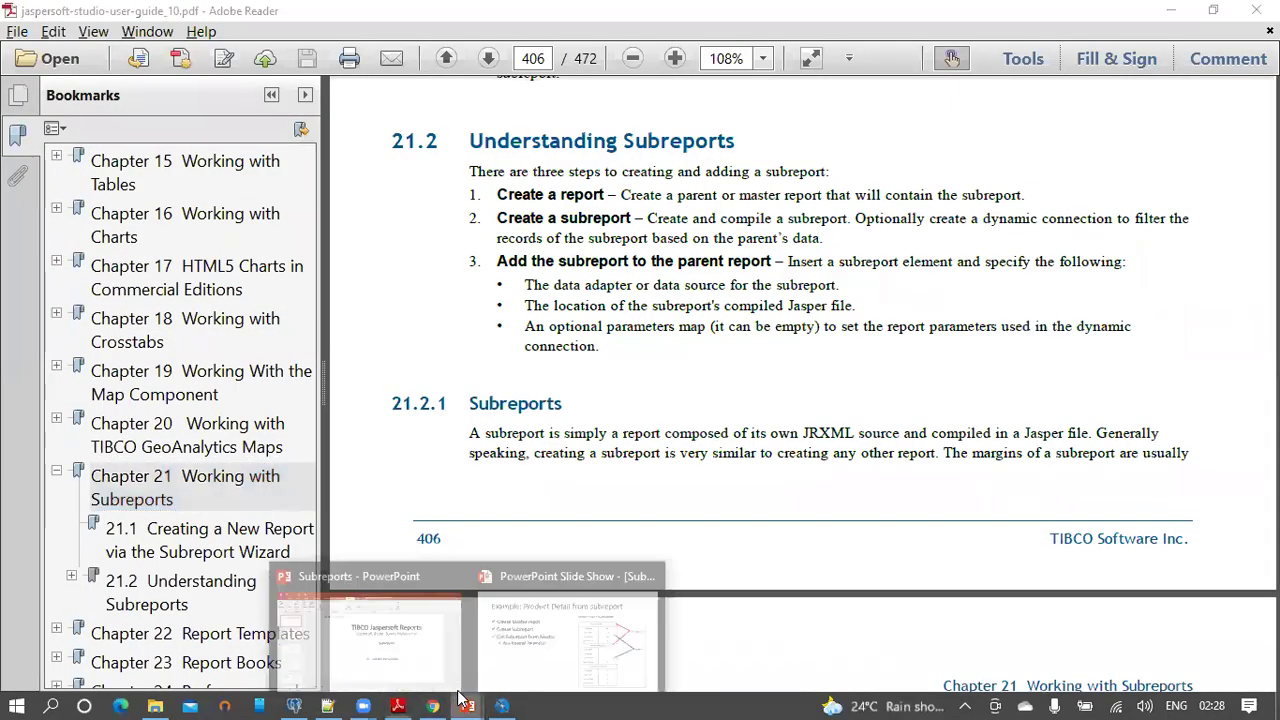
pyautogui.click(567, 640)
pyautogui.click(613, 464)
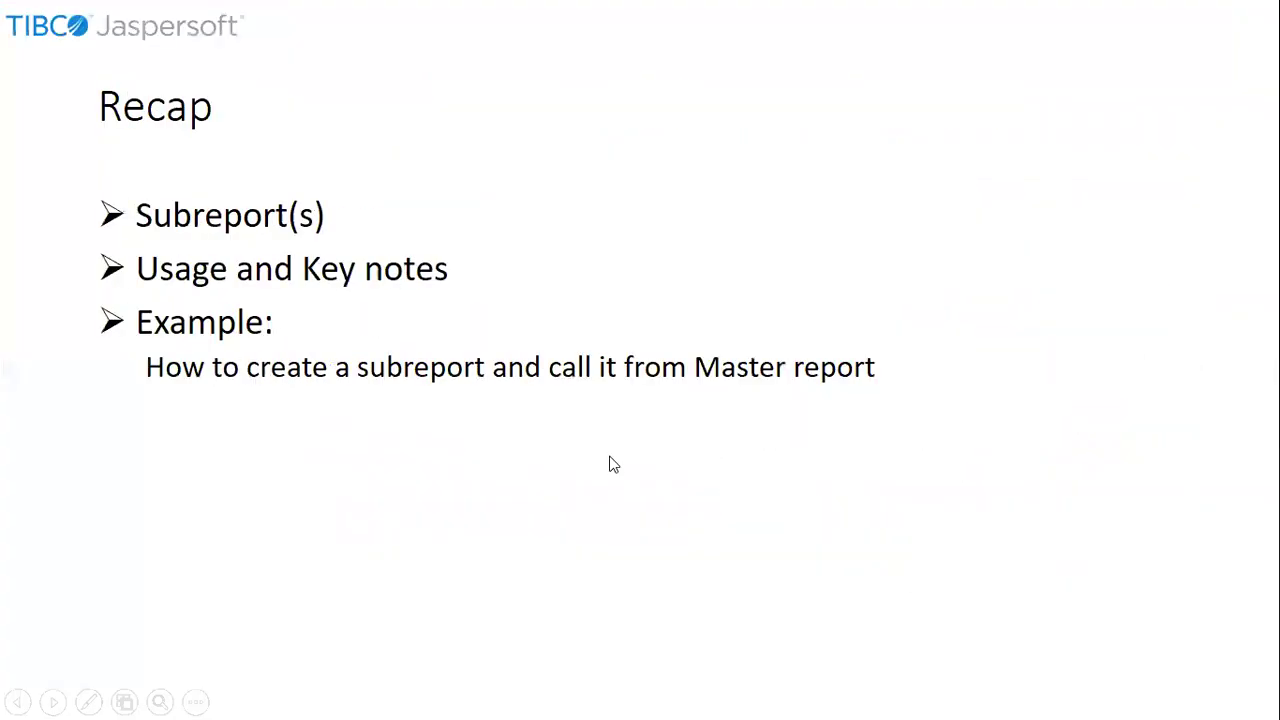